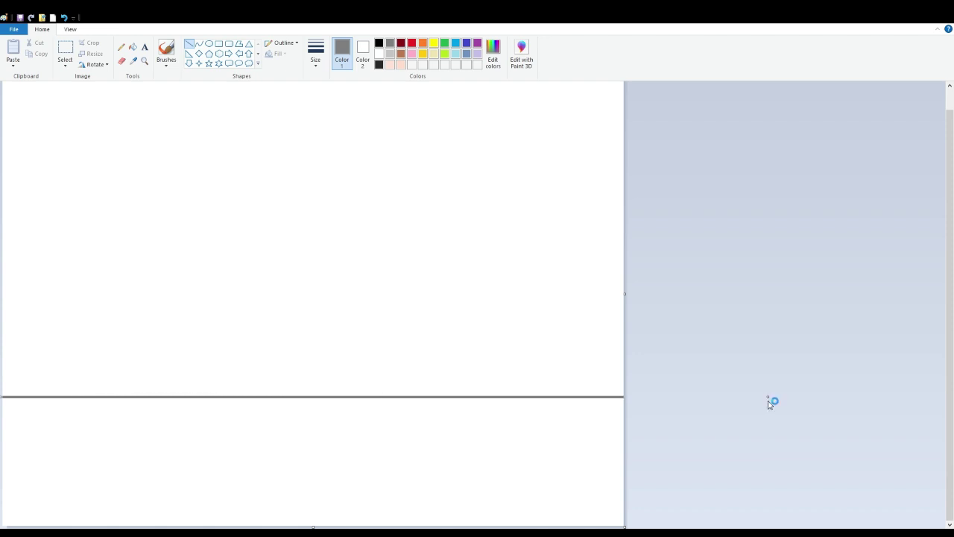
Step: Fill the area below the horizon line with dark gray and the area above it with light gray
{"action": "left_click", "coordinate": [132, 50]}
{"action": "left_click", "coordinate": [341, 430]}
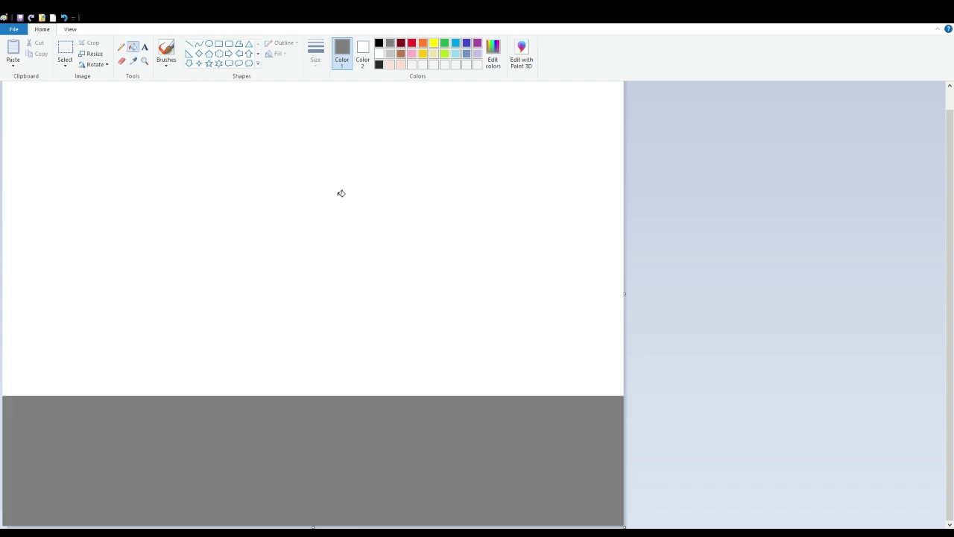
{"action": "left_click", "coordinate": [399, 93]}
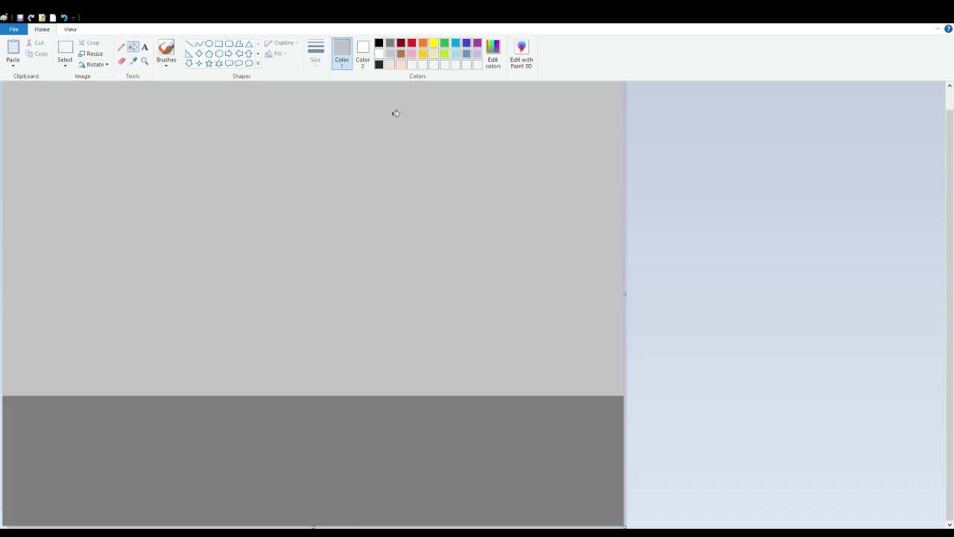
Step: Draw a tall torso outline with a rounded top in near-black with the Pencil above the ground, and fill it
{"action": "left_click", "coordinate": [379, 65]}
{"action": "left_click", "coordinate": [121, 47]}
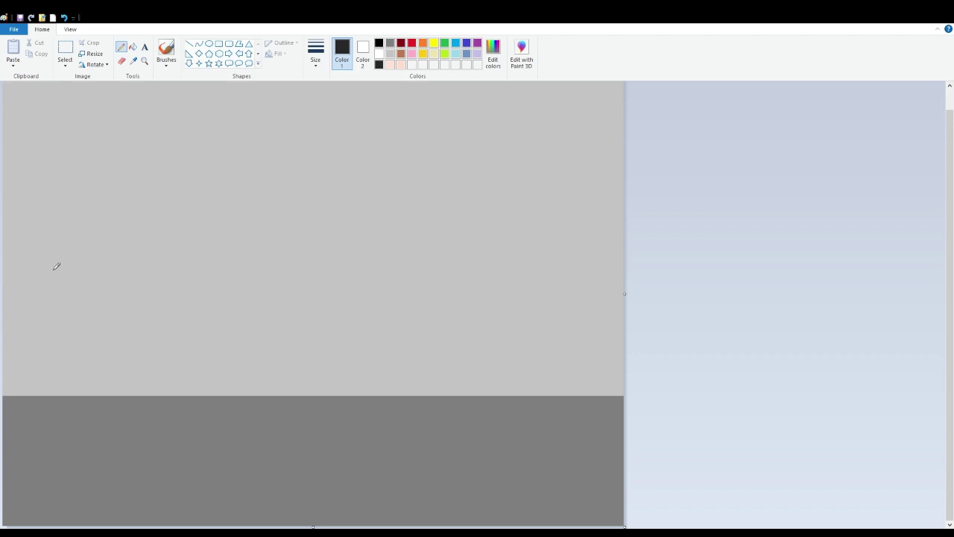
{"action": "scroll", "coordinate": [74, 270], "scroll_direction": "up", "scroll_amount": 1}
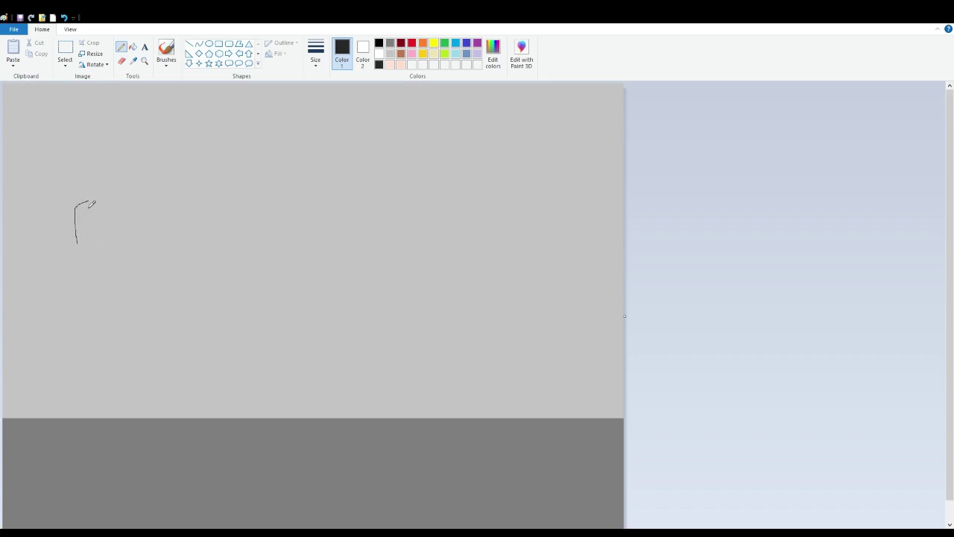
{"action": "mouse_move", "coordinate": [107, 203]}
{"action": "left_mouse_down"}
{"action": "mouse_move", "coordinate": [149, 218]}
{"action": "mouse_move", "coordinate": [155, 328]}
{"action": "mouse_move", "coordinate": [70, 331]}
{"action": "mouse_move", "coordinate": [78, 281]}
{"action": "left_mouse_up"}
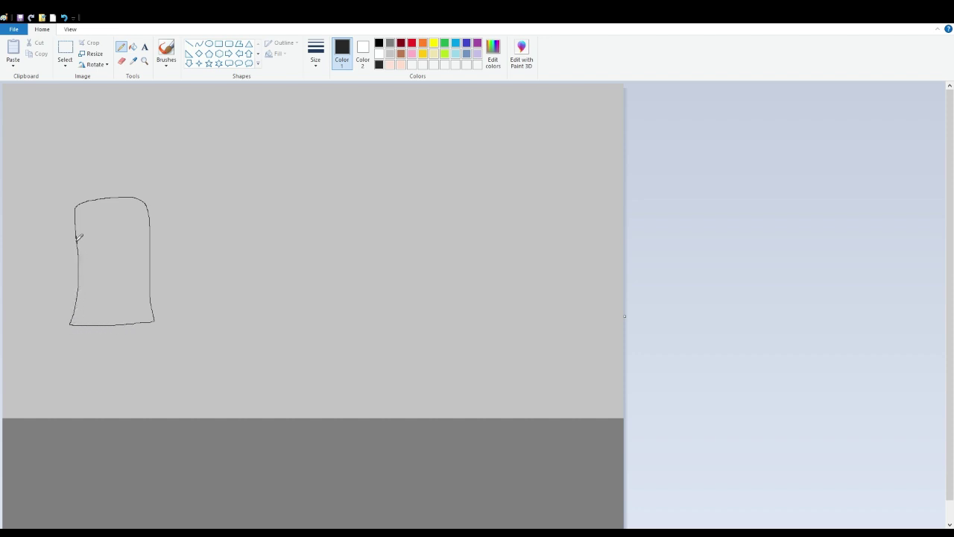
{"action": "scroll", "coordinate": [115, 320], "scroll_direction": "down", "scroll_amount": 1}
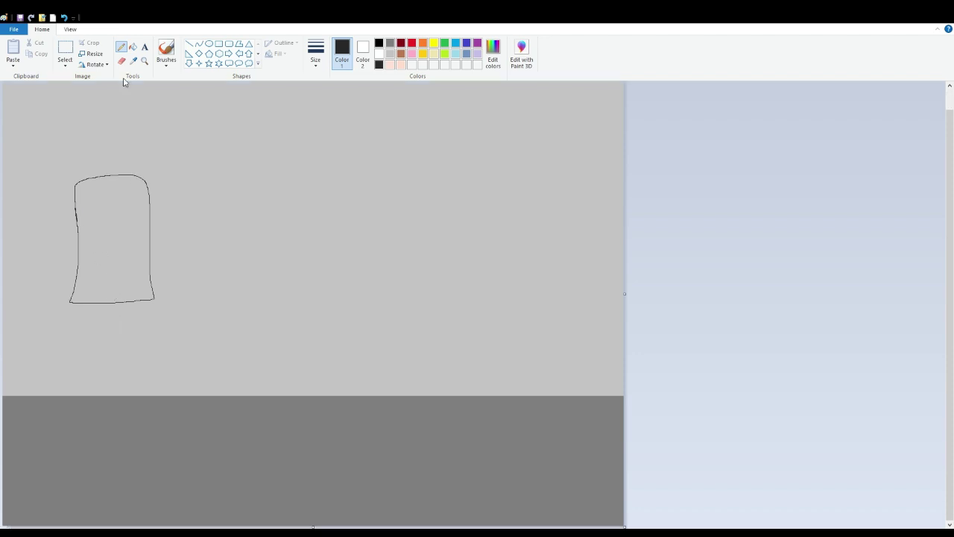
{"action": "left_click", "coordinate": [133, 47]}
{"action": "left_click", "coordinate": [104, 216]}
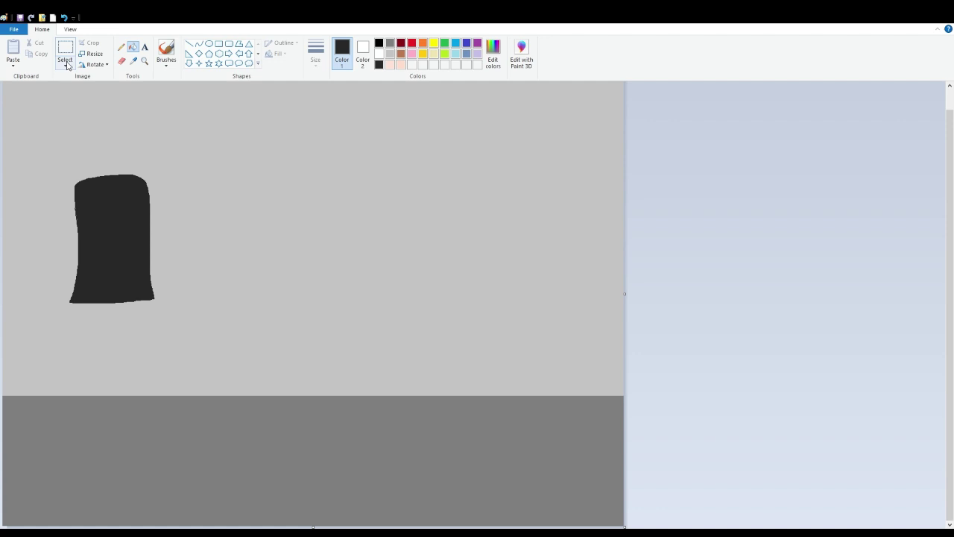
Step: Draw the outlines of two striding legs below the torso with the Pencil, reaching down onto the dark gray ground
{"action": "left_click", "coordinate": [70, 30]}
{"action": "left_click", "coordinate": [13, 46]}
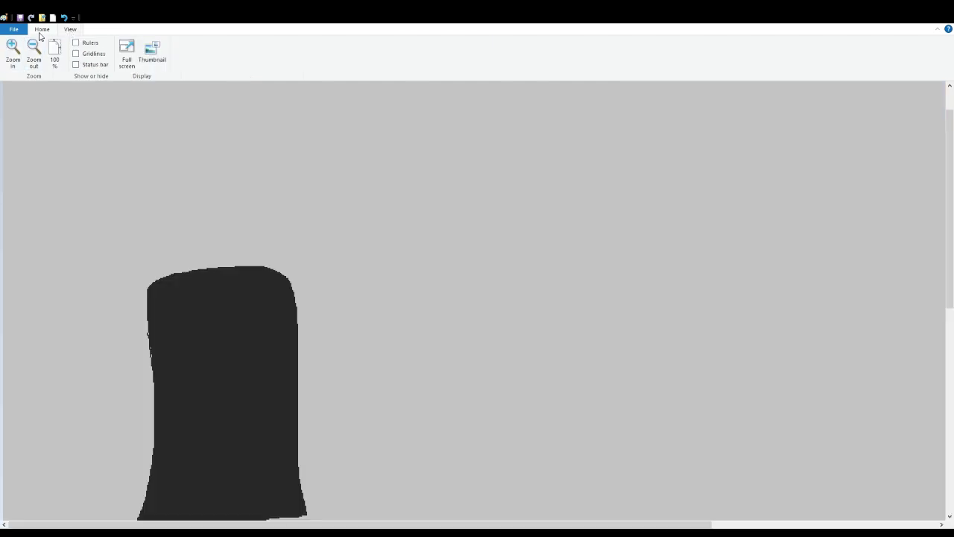
{"action": "left_click", "coordinate": [41, 29]}
{"action": "scroll", "coordinate": [179, 276], "scroll_direction": "down", "scroll_amount": 5}
{"action": "scroll", "coordinate": [178, 281], "scroll_direction": "up", "scroll_amount": 3}
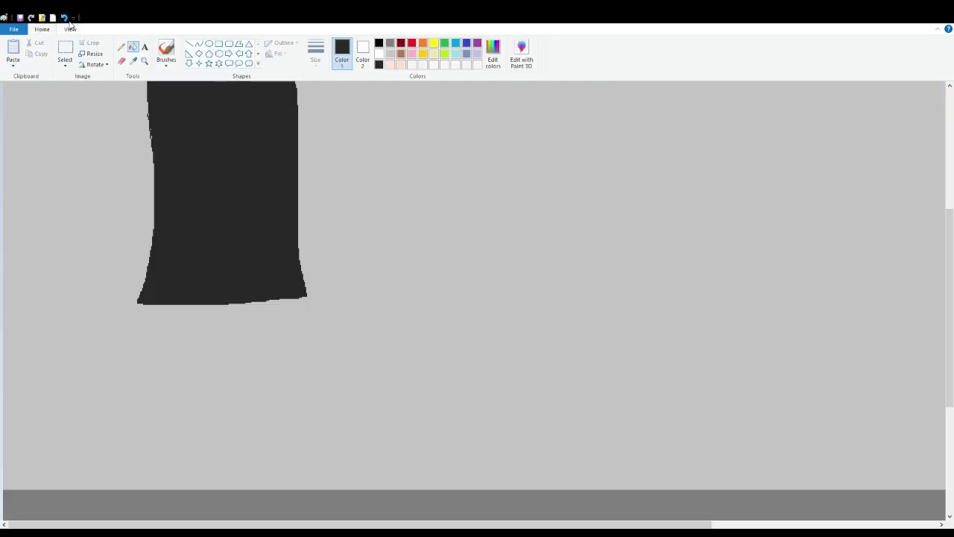
{"action": "left_click", "coordinate": [121, 46]}
{"action": "scroll", "coordinate": [149, 313], "scroll_direction": "down", "scroll_amount": 3}
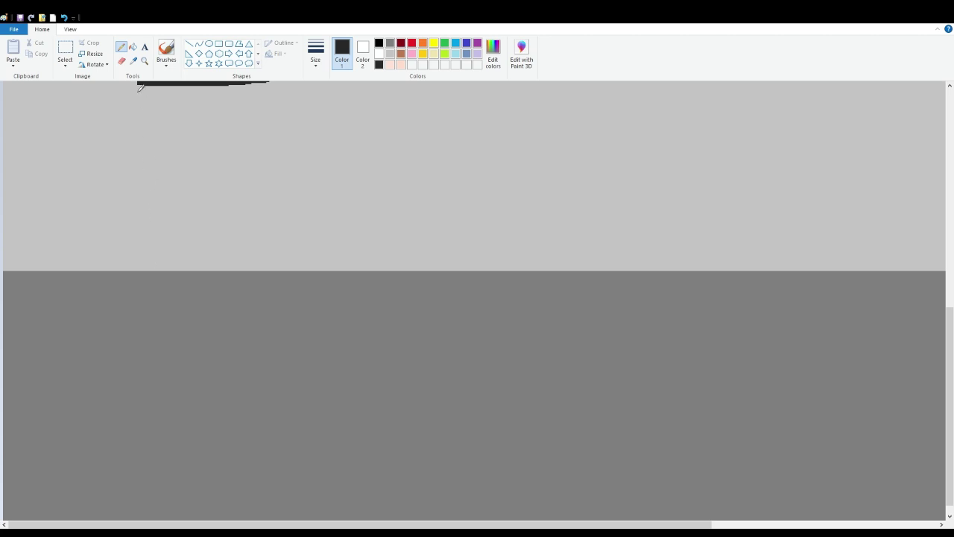
{"action": "scroll", "coordinate": [140, 87], "scroll_direction": "up", "scroll_amount": 3}
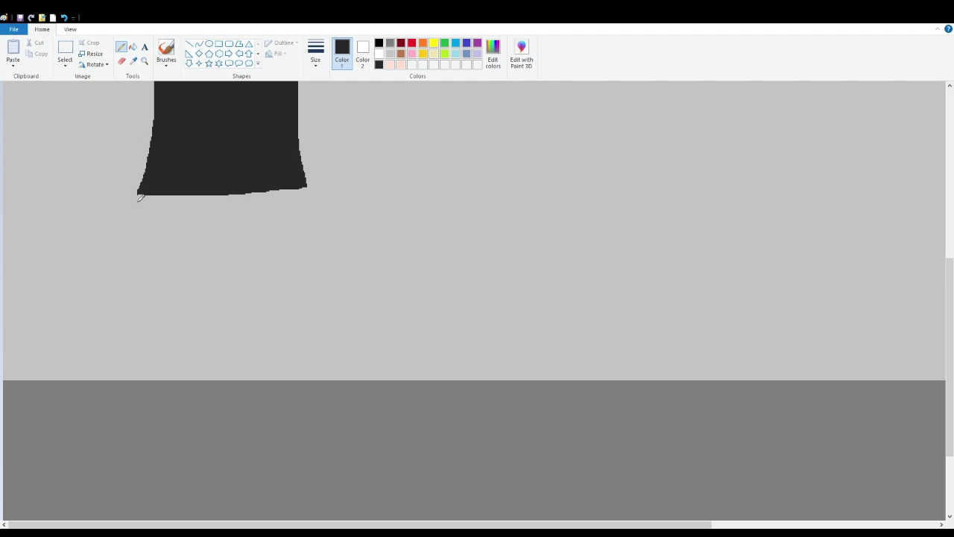
{"action": "mouse_move", "coordinate": [139, 197]}
{"action": "left_mouse_down"}
{"action": "mouse_move", "coordinate": [164, 257]}
{"action": "mouse_move", "coordinate": [146, 363]}
{"action": "mouse_move", "coordinate": [108, 421]}
{"action": "mouse_move", "coordinate": [58, 471]}
{"action": "mouse_move", "coordinate": [88, 495]}
{"action": "mouse_move", "coordinate": [186, 375]}
{"action": "mouse_move", "coordinate": [218, 311]}
{"action": "mouse_move", "coordinate": [243, 199]}
{"action": "left_mouse_up"}
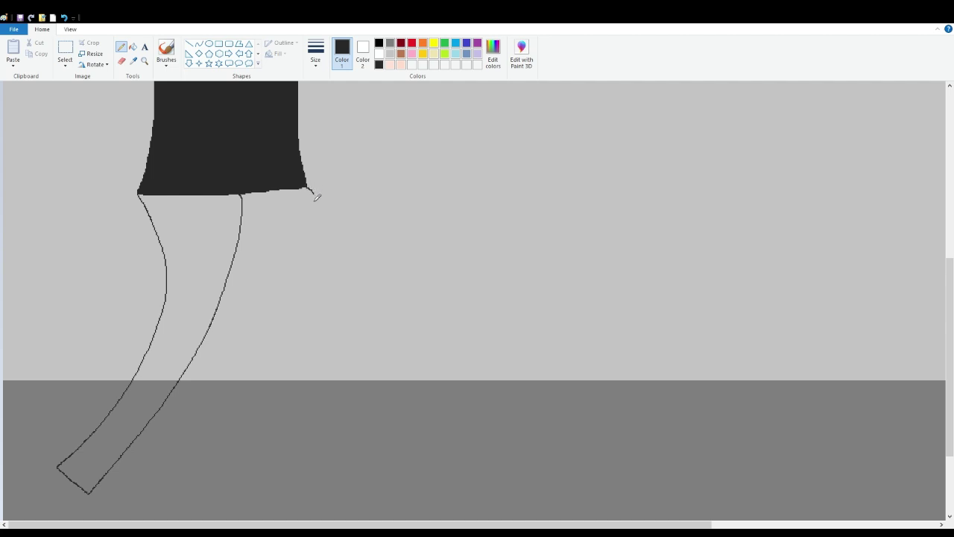
{"action": "mouse_move", "coordinate": [315, 196]}
{"action": "left_mouse_down"}
{"action": "mouse_move", "coordinate": [345, 240]}
{"action": "mouse_move", "coordinate": [378, 362]}
{"action": "mouse_move", "coordinate": [386, 449]}
{"action": "left_mouse_up"}
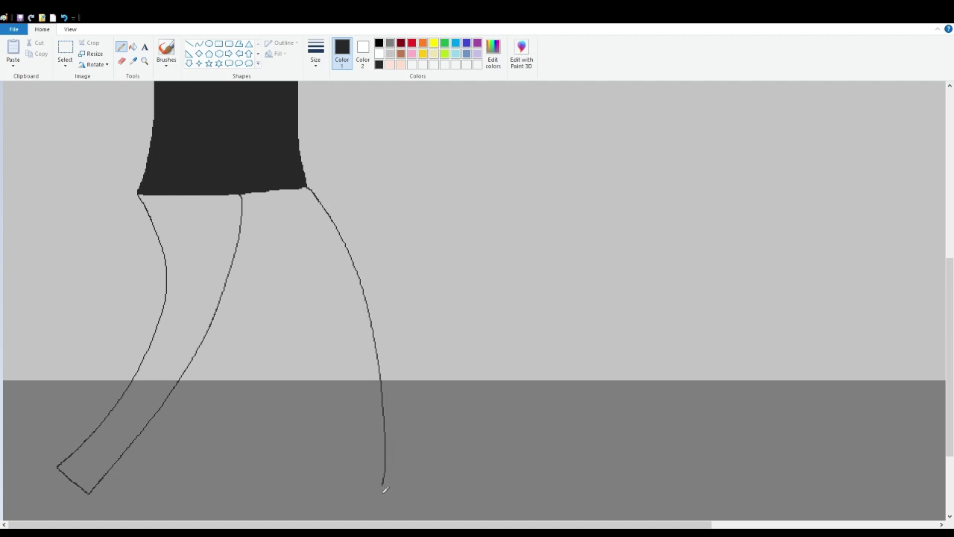
{"action": "mouse_move", "coordinate": [382, 496]}
{"action": "left_mouse_down"}
{"action": "mouse_move", "coordinate": [339, 493]}
{"action": "mouse_move", "coordinate": [347, 436]}
{"action": "mouse_move", "coordinate": [331, 357]}
{"action": "mouse_move", "coordinate": [298, 296]}
{"action": "mouse_move", "coordinate": [243, 242]}
{"action": "left_mouse_up"}
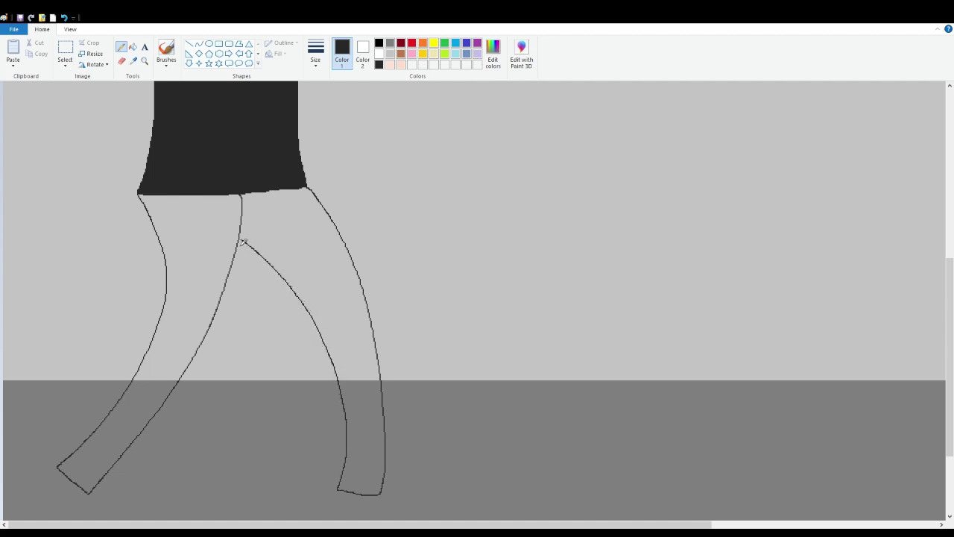
Step: Fill both leg outlines with near-black, including the parts that overlap the ground
{"action": "left_click", "coordinate": [134, 46]}
{"action": "left_click", "coordinate": [193, 218]}
{"action": "left_click", "coordinate": [156, 409]}
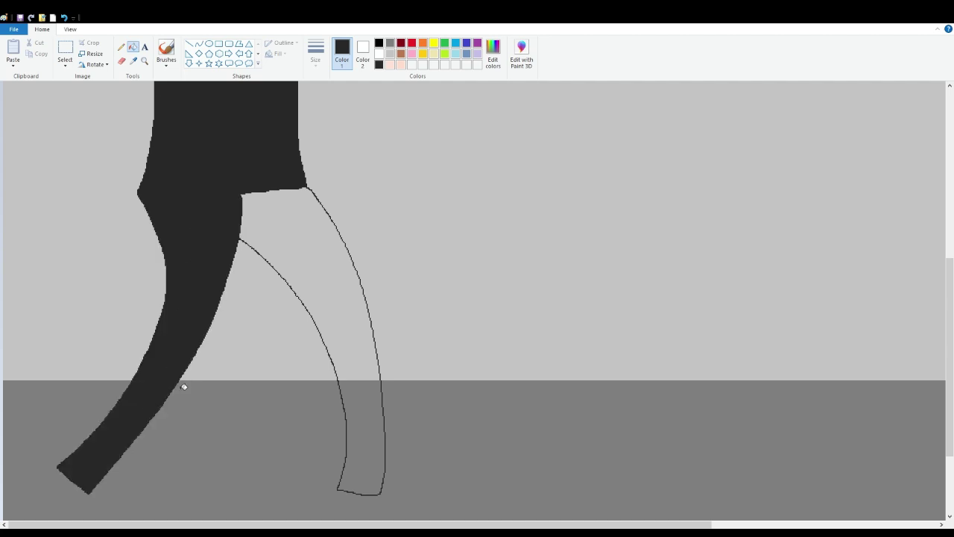
{"action": "left_click", "coordinate": [316, 266]}
{"action": "left_click", "coordinate": [366, 433]}
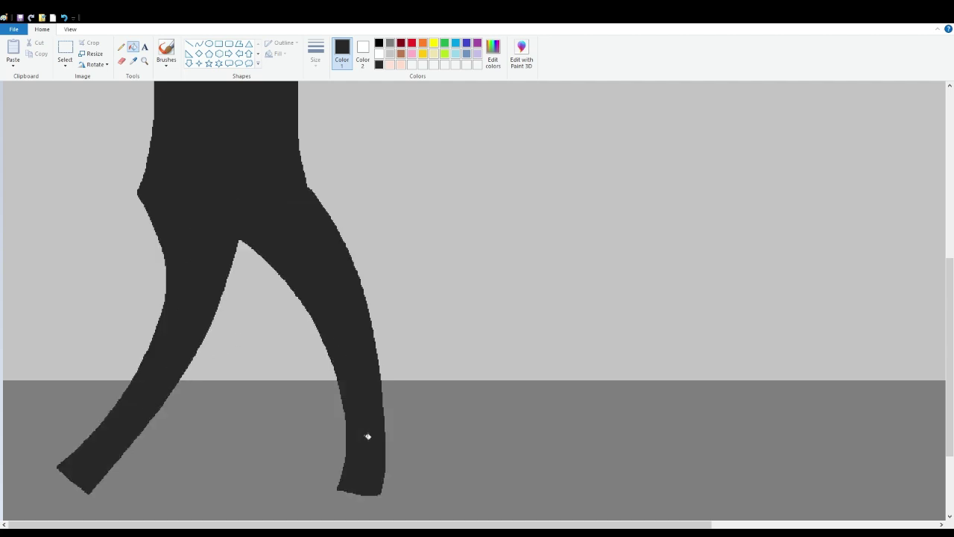
Step: Cover the stray light pixels along the torso's left edge with near-black Pencil strokes
{"action": "scroll", "coordinate": [363, 415], "scroll_direction": "up", "scroll_amount": 3}
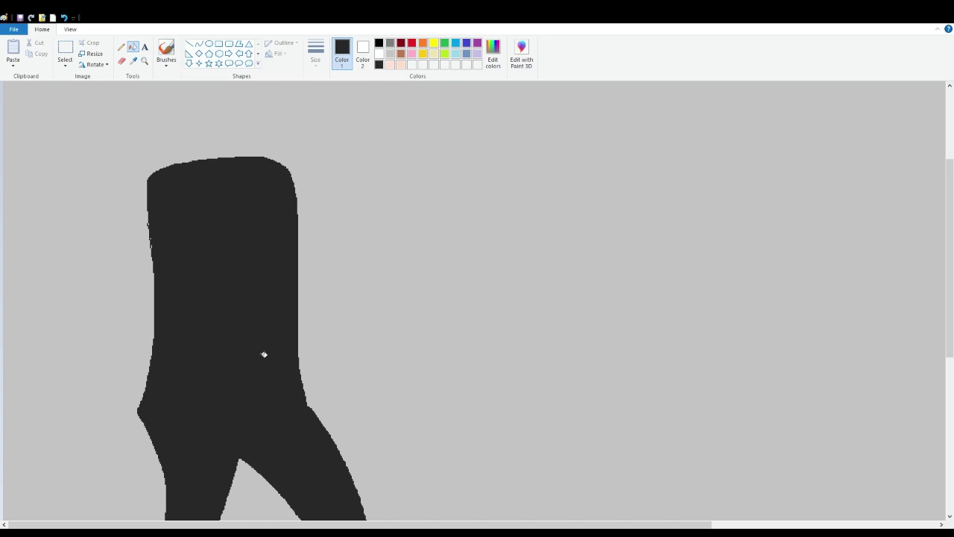
{"action": "left_click", "coordinate": [379, 43]}
{"action": "scroll", "coordinate": [288, 192], "scroll_direction": "up", "scroll_amount": 2}
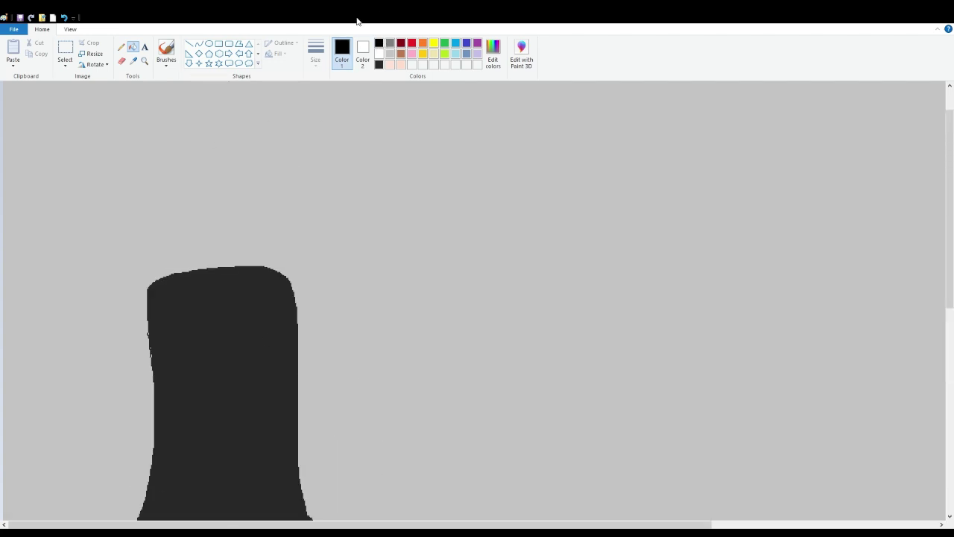
{"action": "left_click", "coordinate": [379, 65]}
{"action": "left_click", "coordinate": [122, 47]}
{"action": "left_click", "coordinate": [71, 29]}
{"action": "left_click", "coordinate": [13, 51]}
{"action": "left_click", "coordinate": [13, 51]}
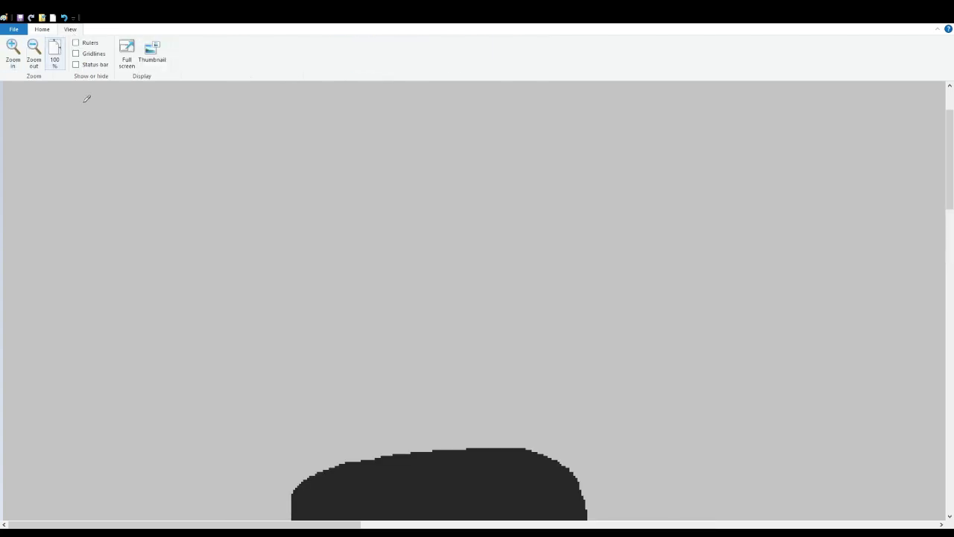
{"action": "scroll", "coordinate": [346, 265], "scroll_direction": "down", "scroll_amount": 5}
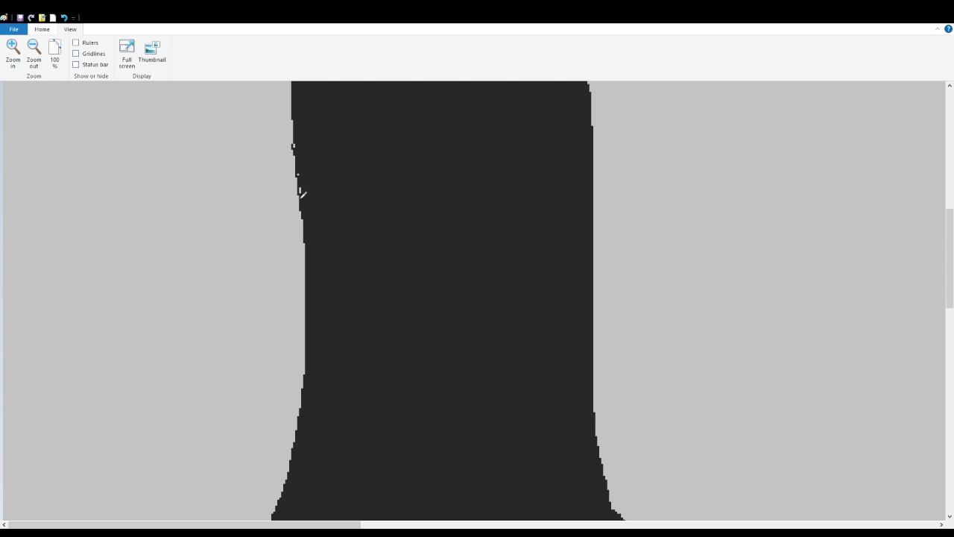
{"action": "left_click_drag", "start_coordinate": [295, 142], "coordinate": [295, 117]}
{"action": "left_click_drag", "start_coordinate": [294, 151], "coordinate": [298, 174]}
Step: Draw a high-heeled shoe outline at the end of each leg with the Pencil
{"action": "scroll", "coordinate": [358, 246], "scroll_direction": "down", "scroll_amount": 10}
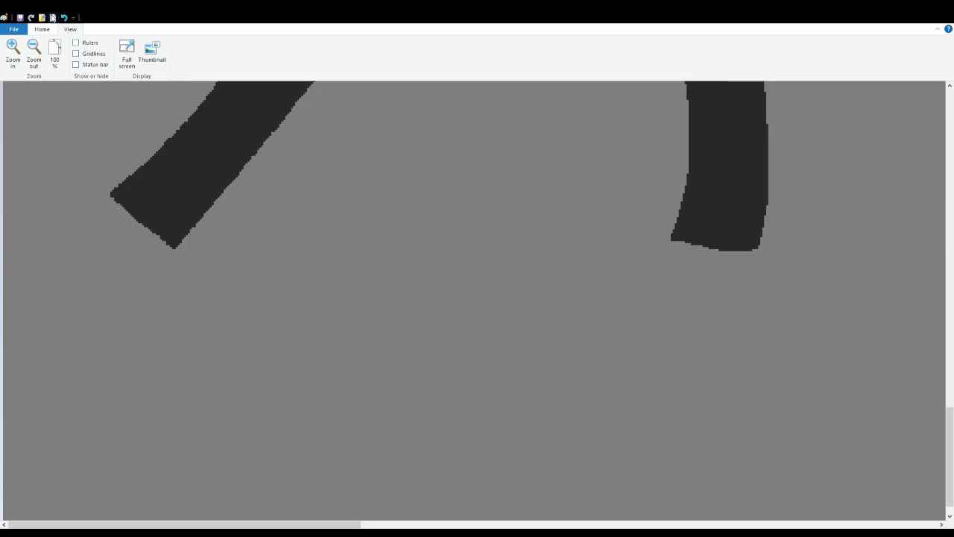
{"action": "left_click", "coordinate": [42, 29]}
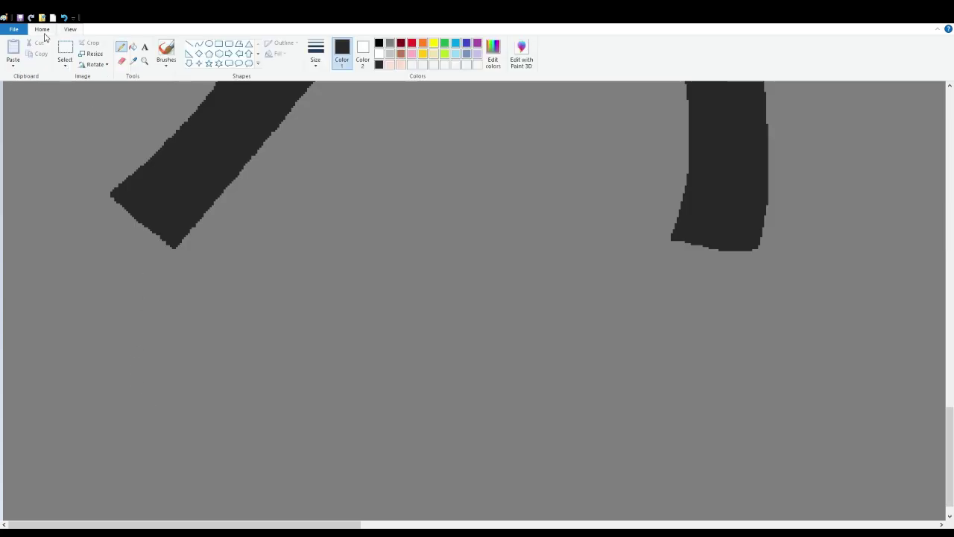
{"action": "mouse_move", "coordinate": [112, 196]}
{"action": "left_mouse_down"}
{"action": "mouse_move", "coordinate": [71, 246]}
{"action": "mouse_move", "coordinate": [19, 279]}
{"action": "mouse_move", "coordinate": [78, 267]}
{"action": "left_mouse_up"}
{"action": "key", "text": "ctrl+z"}
{"action": "mouse_move", "coordinate": [116, 196]}
{"action": "left_mouse_down"}
{"action": "mouse_move", "coordinate": [46, 264]}
{"action": "mouse_move", "coordinate": [61, 277]}
{"action": "mouse_move", "coordinate": [112, 232]}
{"action": "mouse_move", "coordinate": [145, 317]}
{"action": "mouse_move", "coordinate": [176, 357]}
{"action": "mouse_move", "coordinate": [187, 325]}
{"action": "mouse_move", "coordinate": [162, 280]}
{"action": "mouse_move", "coordinate": [179, 246]}
{"action": "left_mouse_up"}
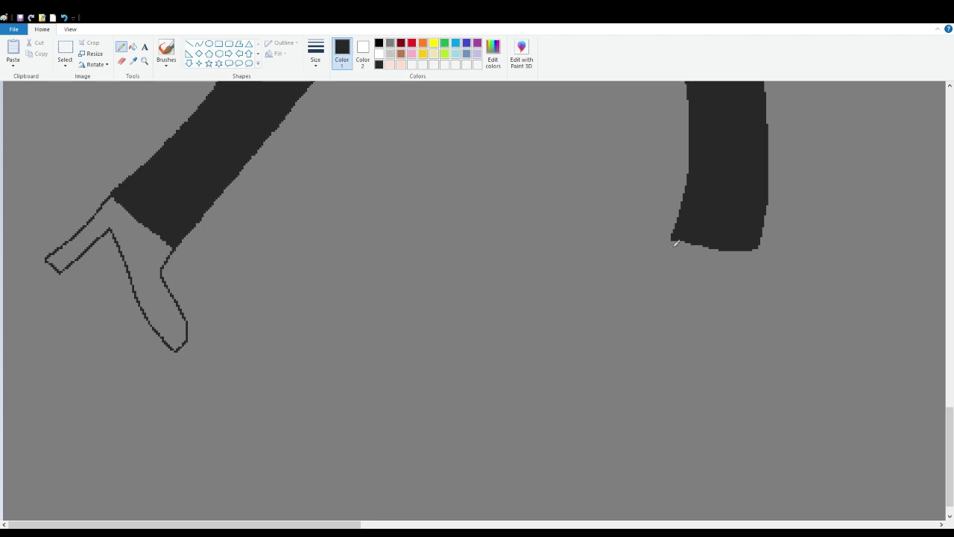
{"action": "mouse_move", "coordinate": [664, 258]}
{"action": "left_mouse_down"}
{"action": "mouse_move", "coordinate": [646, 291]}
{"action": "mouse_move", "coordinate": [657, 302]}
{"action": "mouse_move", "coordinate": [685, 259]}
{"action": "mouse_move", "coordinate": [735, 309]}
{"action": "mouse_move", "coordinate": [800, 328]}
{"action": "mouse_move", "coordinate": [815, 303]}
{"action": "mouse_move", "coordinate": [757, 247]}
{"action": "left_mouse_up"}
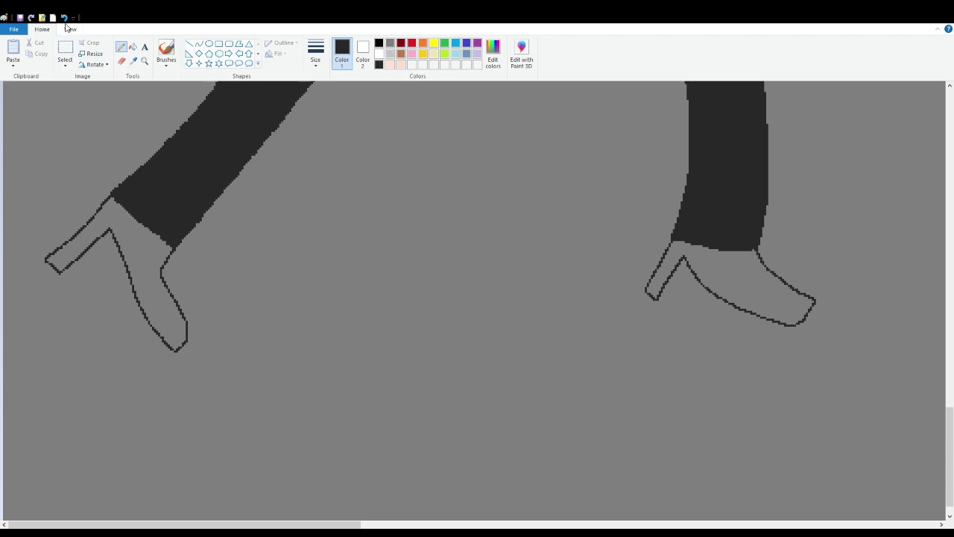
Step: Fill both shoe outlines with near-black and recolor the whole figure pure black
{"action": "left_click", "coordinate": [133, 46]}
{"action": "left_click", "coordinate": [149, 251]}
{"action": "left_click", "coordinate": [715, 260]}
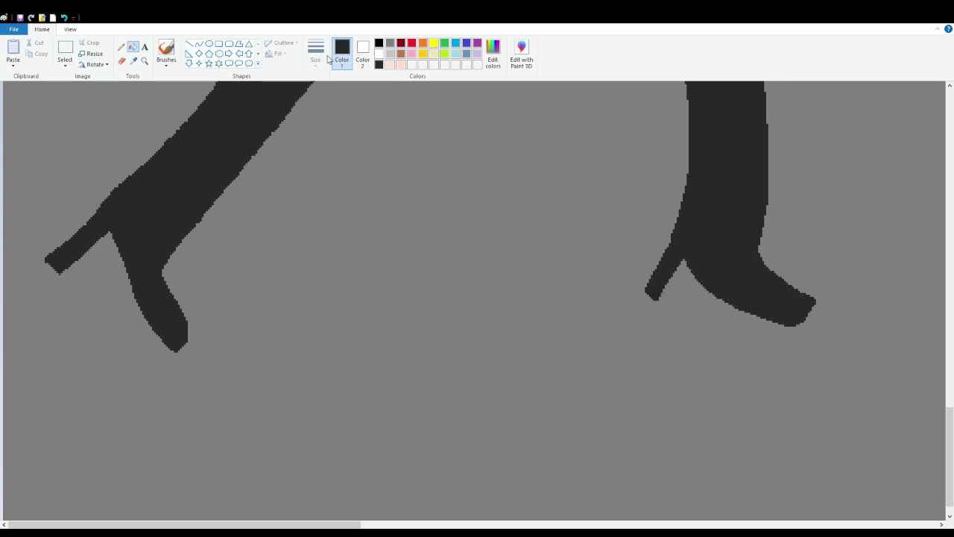
{"action": "left_click", "coordinate": [379, 43]}
{"action": "left_click", "coordinate": [249, 119]}
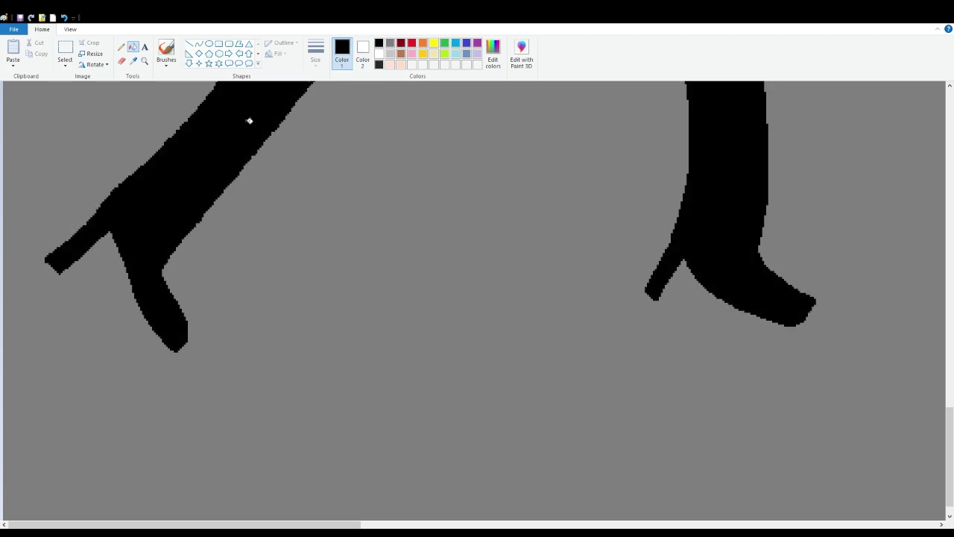
Step: Add a custom dark gray to the palette and make it the drawing color
{"action": "scroll", "coordinate": [607, 207], "scroll_direction": "up", "scroll_amount": 3, "text": "ctrl"}
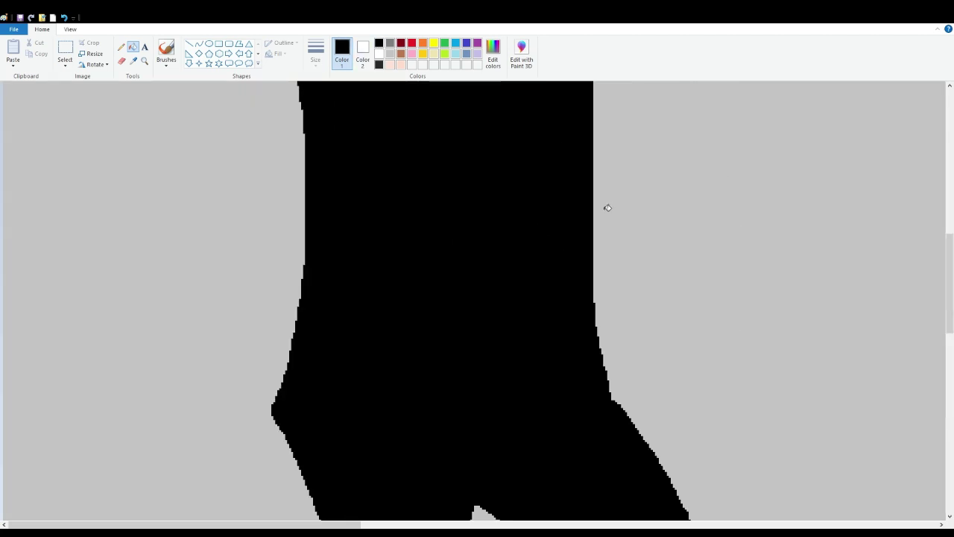
{"action": "left_click", "coordinate": [391, 43]}
{"action": "left_click", "coordinate": [390, 54]}
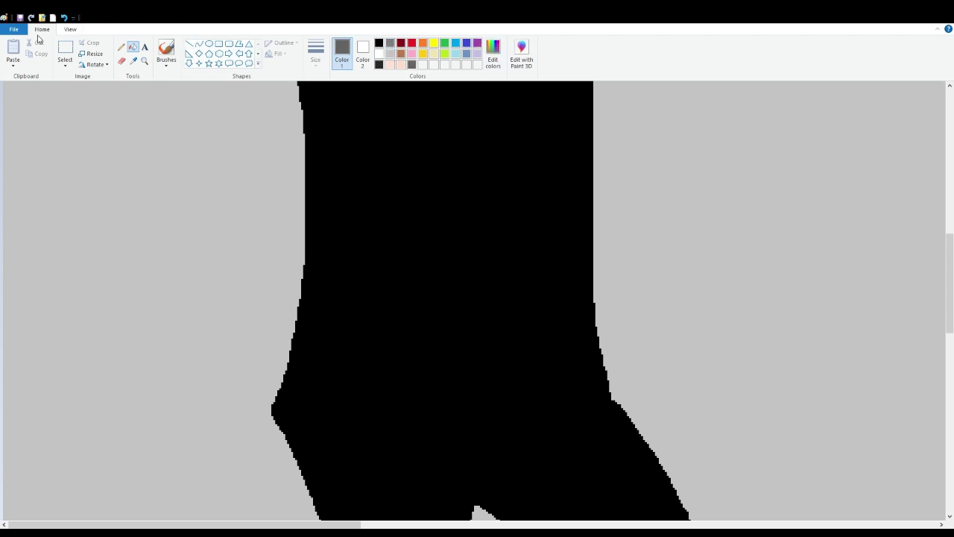
{"action": "left_click", "coordinate": [71, 29]}
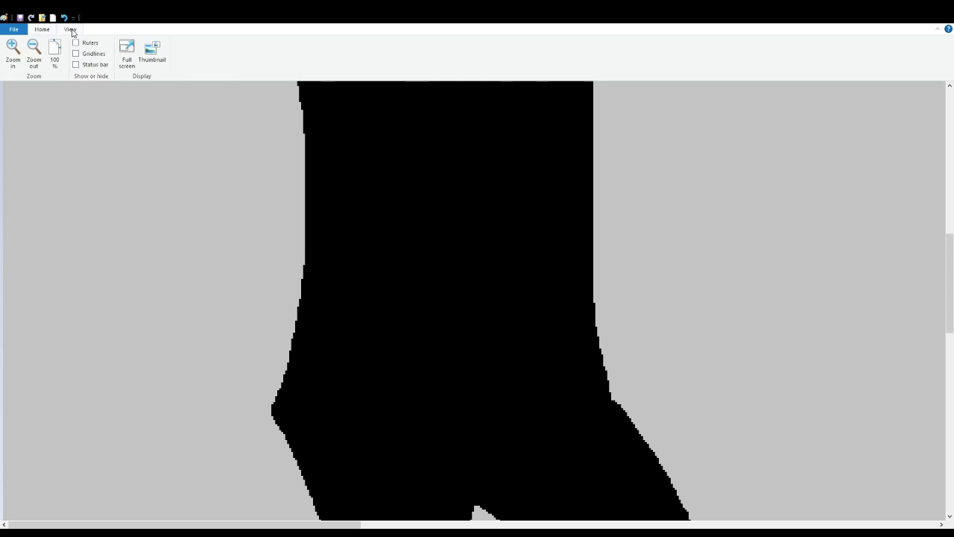
{"action": "left_click", "coordinate": [34, 42]}
{"action": "left_click", "coordinate": [55, 43]}
{"action": "left_click", "coordinate": [42, 29]}
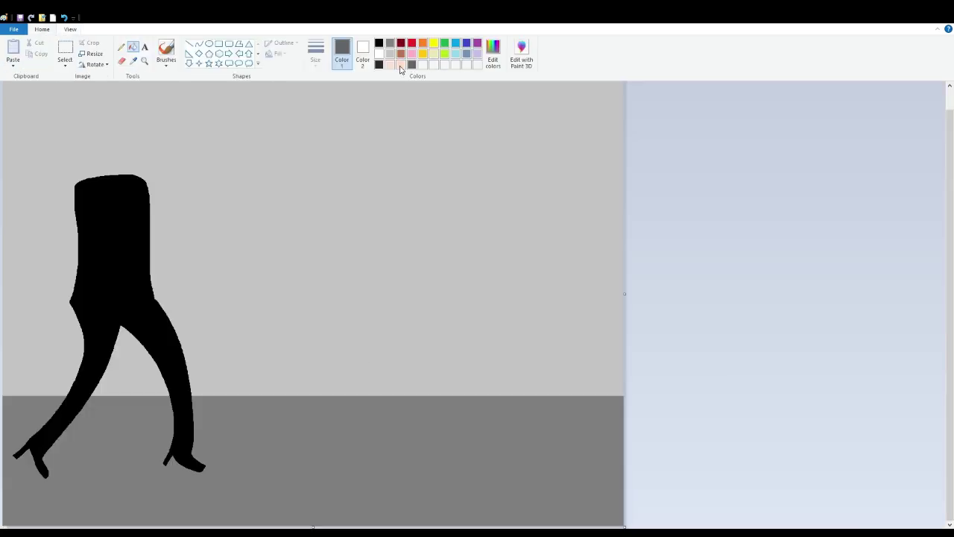
Step: Draw a slightly curved dark gray line along the middle of the torso with the Pencil, from the lower torso to near its top
{"action": "left_click", "coordinate": [121, 46]}
{"action": "left_click", "coordinate": [70, 29]}
{"action": "left_click", "coordinate": [13, 46]}
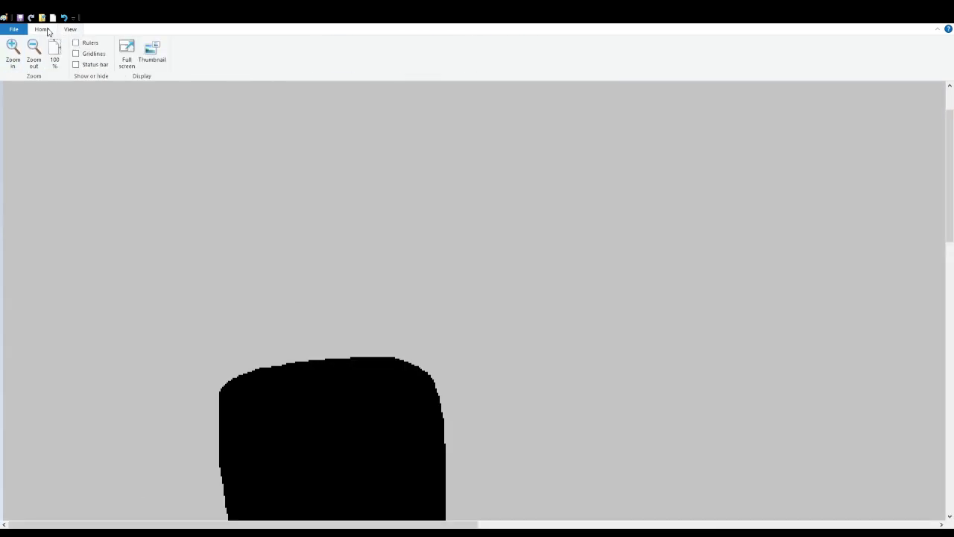
{"action": "left_click", "coordinate": [41, 29]}
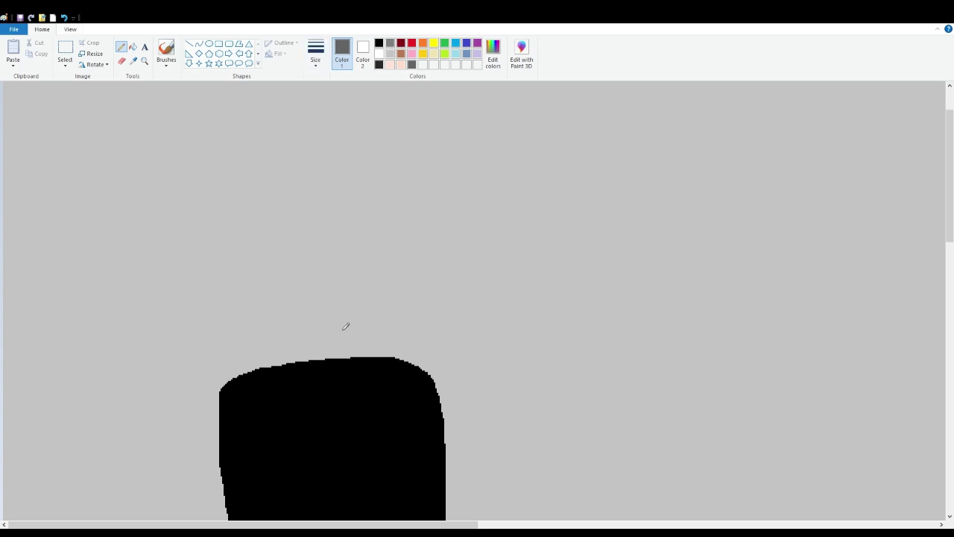
{"action": "scroll", "coordinate": [343, 327], "scroll_direction": "down", "scroll_amount": 5}
{"action": "scroll", "coordinate": [343, 298], "scroll_direction": "up", "scroll_amount": 3}
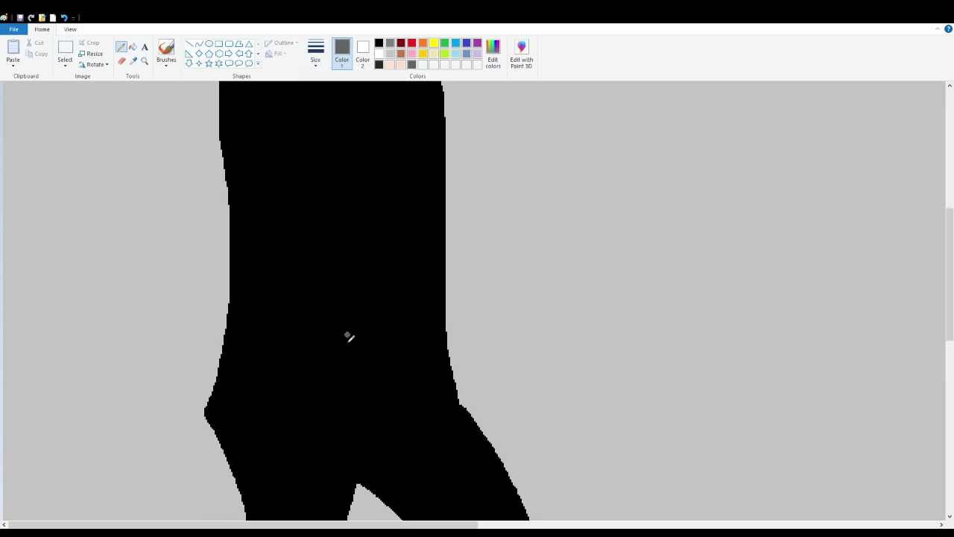
{"action": "mouse_move", "coordinate": [347, 336]}
{"action": "left_mouse_down"}
{"action": "mouse_move", "coordinate": [340, 195]}
{"action": "mouse_move", "coordinate": [320, 90]}
{"action": "left_mouse_up"}
{"action": "scroll", "coordinate": [337, 217], "scroll_direction": "up", "scroll_amount": 6}
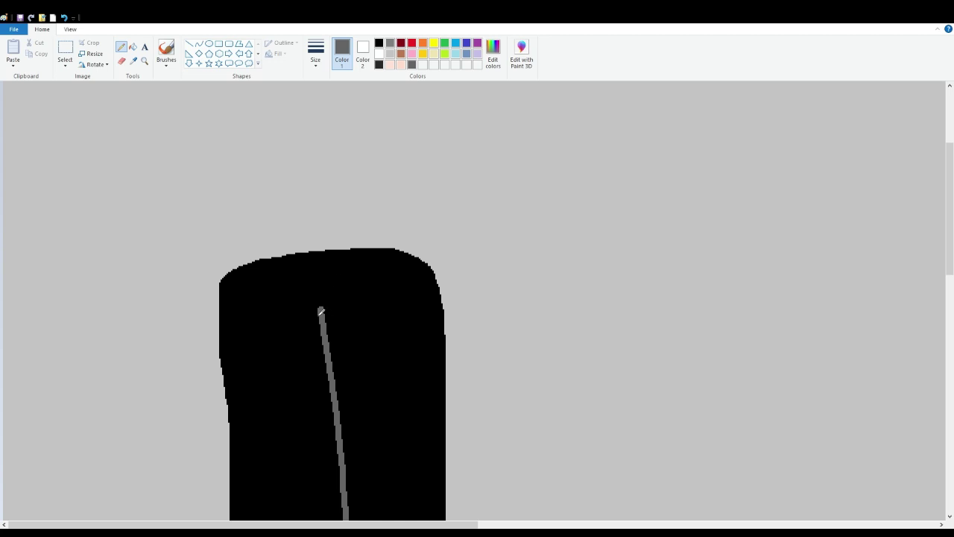
{"action": "left_click_drag", "start_coordinate": [319, 306], "coordinate": [310, 265]}
Step: Draw a short black collar outline on top of the black torso with the Pencil and fill it black
{"action": "left_click", "coordinate": [378, 43]}
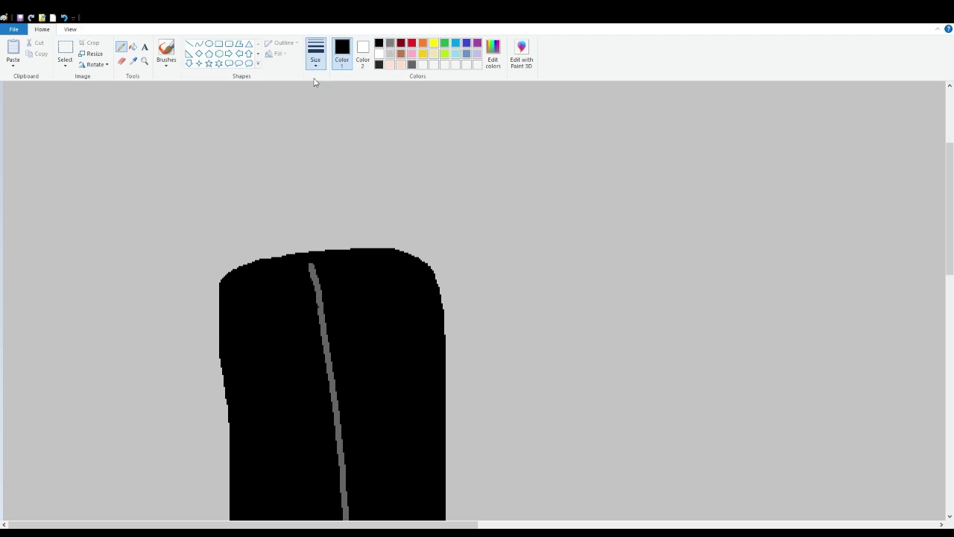
{"action": "left_click", "coordinate": [70, 29]}
{"action": "left_click", "coordinate": [33, 49]}
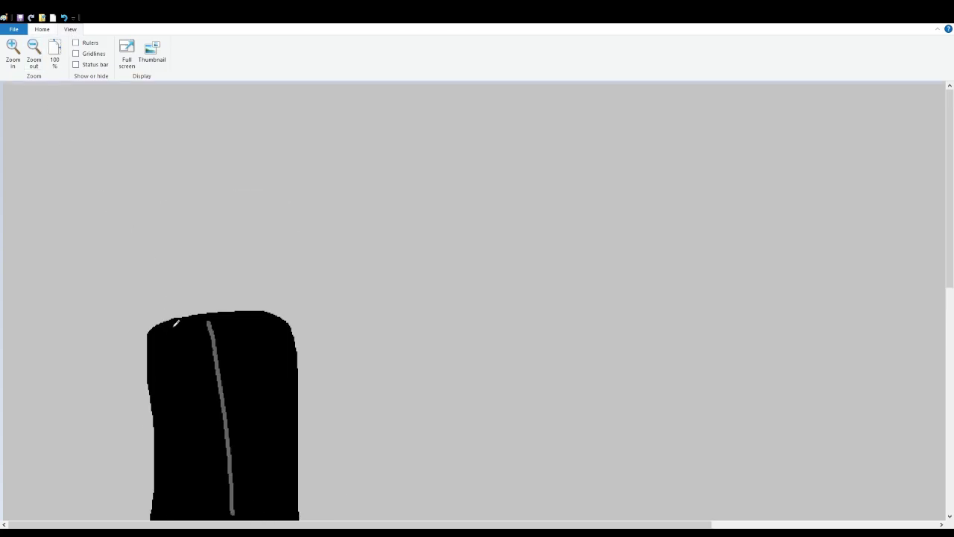
{"action": "mouse_move", "coordinate": [177, 322]}
{"action": "left_mouse_down"}
{"action": "mouse_move", "coordinate": [183, 290]}
{"action": "mouse_move", "coordinate": [211, 280]}
{"action": "mouse_move", "coordinate": [228, 277]}
{"action": "mouse_move", "coordinate": [247, 306]}
{"action": "left_mouse_up"}
{"action": "left_click", "coordinate": [42, 29]}
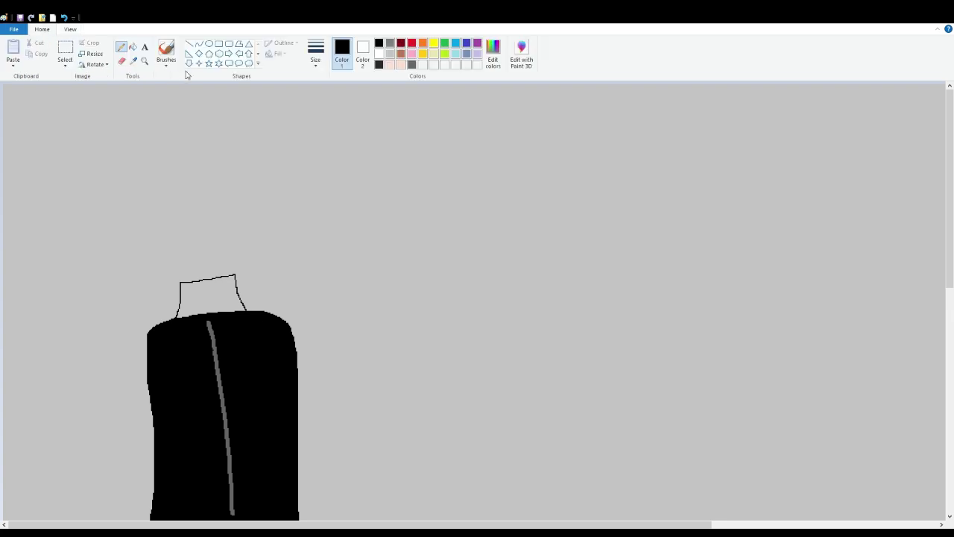
{"action": "left_click", "coordinate": [212, 308]}
{"action": "scroll", "coordinate": [213, 307], "scroll_direction": "down", "scroll_amount": 3}
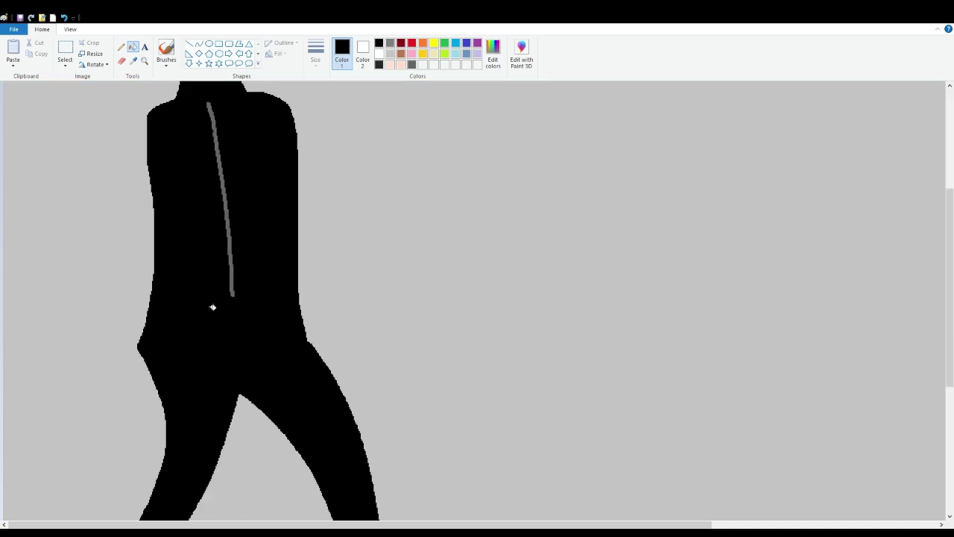
{"action": "scroll", "coordinate": [212, 307], "scroll_direction": "up", "scroll_amount": 3}
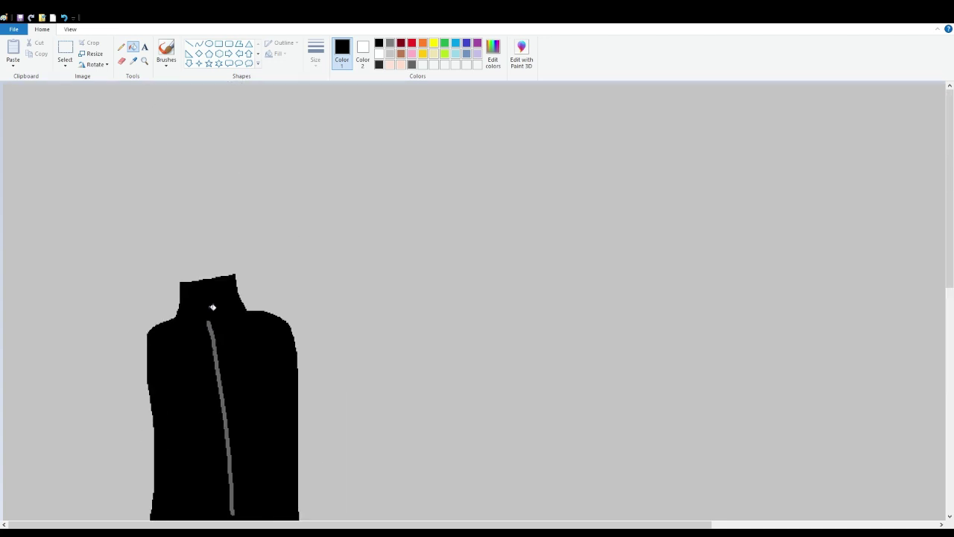
{"action": "left_click", "coordinate": [390, 65]}
{"action": "left_click", "coordinate": [70, 29]}
{"action": "left_click", "coordinate": [12, 50]}
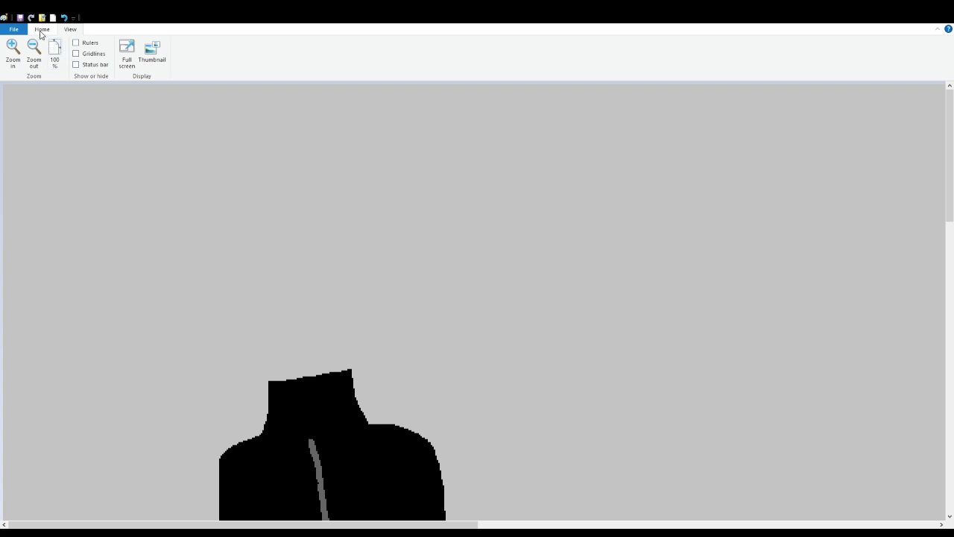
{"action": "left_click", "coordinate": [54, 52]}
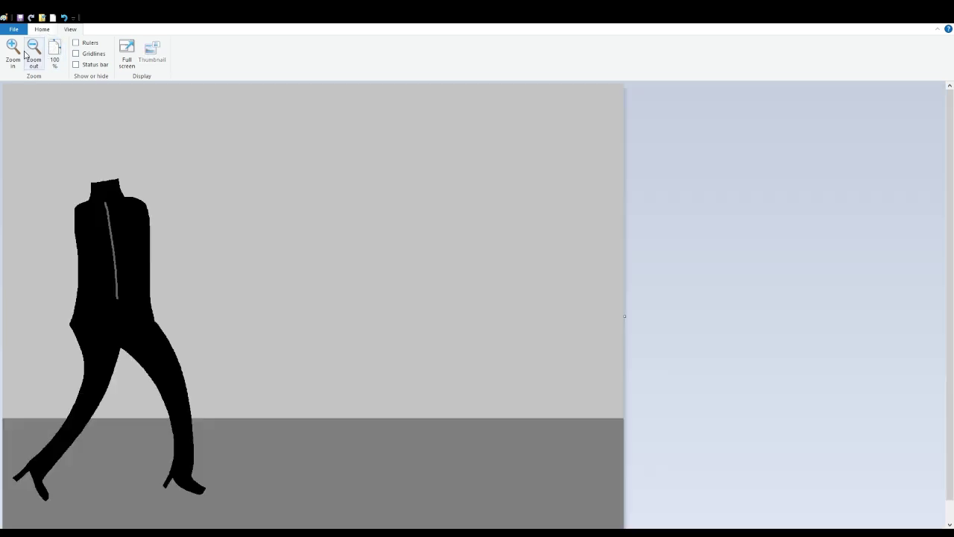
{"action": "left_click", "coordinate": [12, 51]}
{"action": "left_click", "coordinate": [42, 30]}
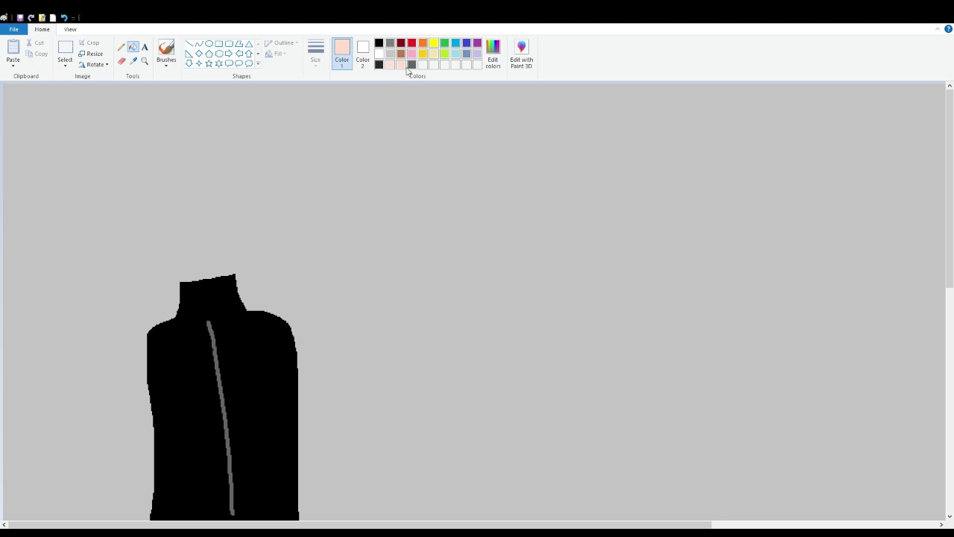
Step: Draw an orange tank top outline with two shoulder straps and a scooped neckline beside the black figure, using the Pencil
{"action": "scroll", "coordinate": [435, 168], "scroll_direction": "down", "scroll_amount": 3}
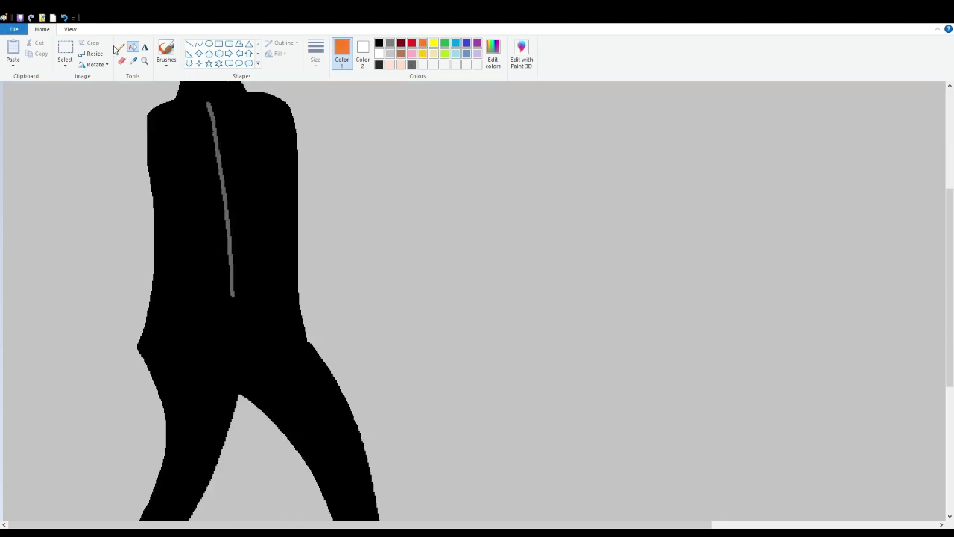
{"action": "scroll", "coordinate": [537, 394], "scroll_direction": "up", "scroll_amount": 3}
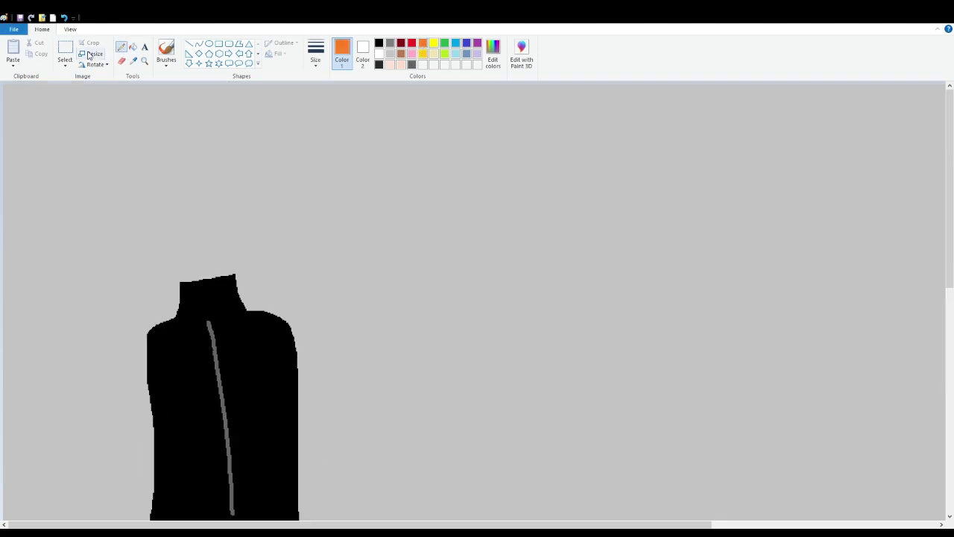
{"action": "left_click", "coordinate": [70, 30]}
{"action": "left_click", "coordinate": [34, 51]}
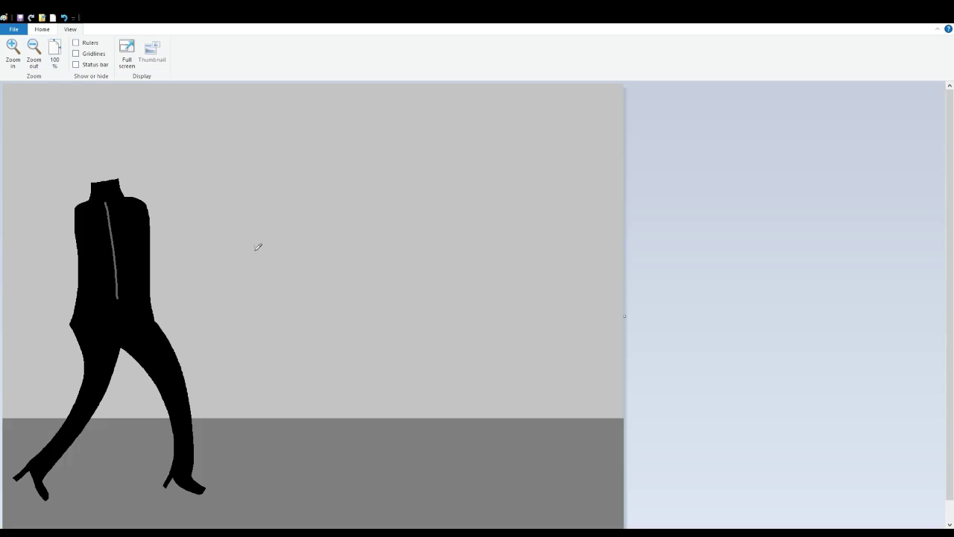
{"action": "left_click_drag", "start_coordinate": [255, 247], "coordinate": [252, 218]}
{"action": "left_click_drag", "start_coordinate": [277, 236], "coordinate": [299, 237]}
{"action": "left_click_drag", "start_coordinate": [328, 210], "coordinate": [335, 239]}
{"action": "mouse_move", "coordinate": [356, 316]}
{"action": "left_mouse_down"}
{"action": "mouse_move", "coordinate": [273, 331]}
{"action": "mouse_move", "coordinate": [261, 319]}
{"action": "mouse_move", "coordinate": [255, 229]}
{"action": "left_mouse_up"}
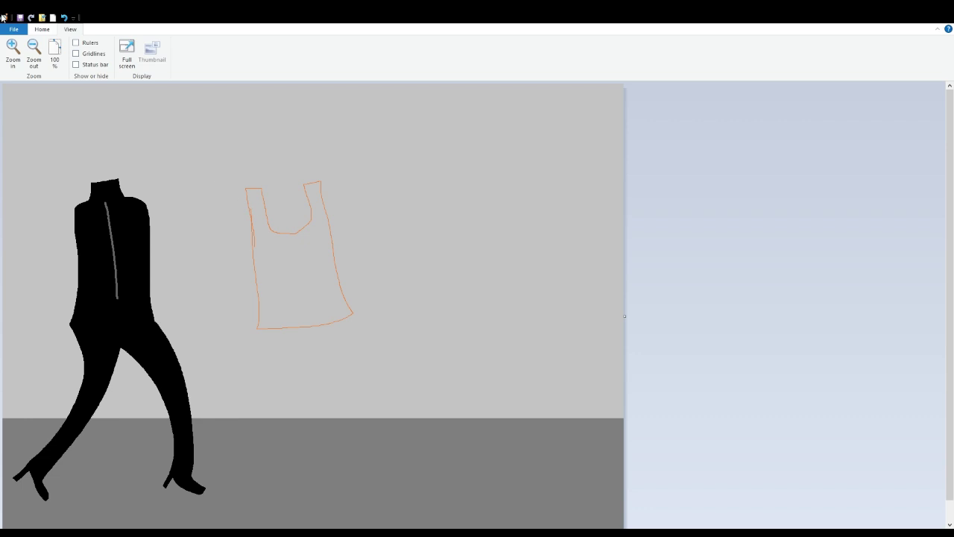
Step: Fill the tank top outline with orange
{"action": "left_click", "coordinate": [42, 29]}
{"action": "left_click", "coordinate": [133, 46]}
{"action": "left_click", "coordinate": [310, 294]}
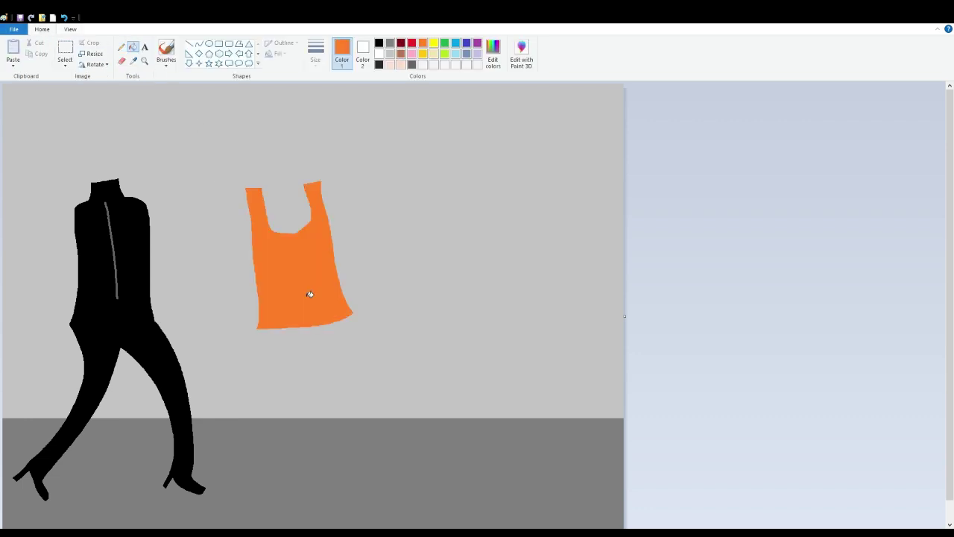
Step: Draw the brown outline of a leg kicked up backward, starting from the rear hem of the orange top, with the Pencil
{"action": "left_click", "coordinate": [400, 54]}
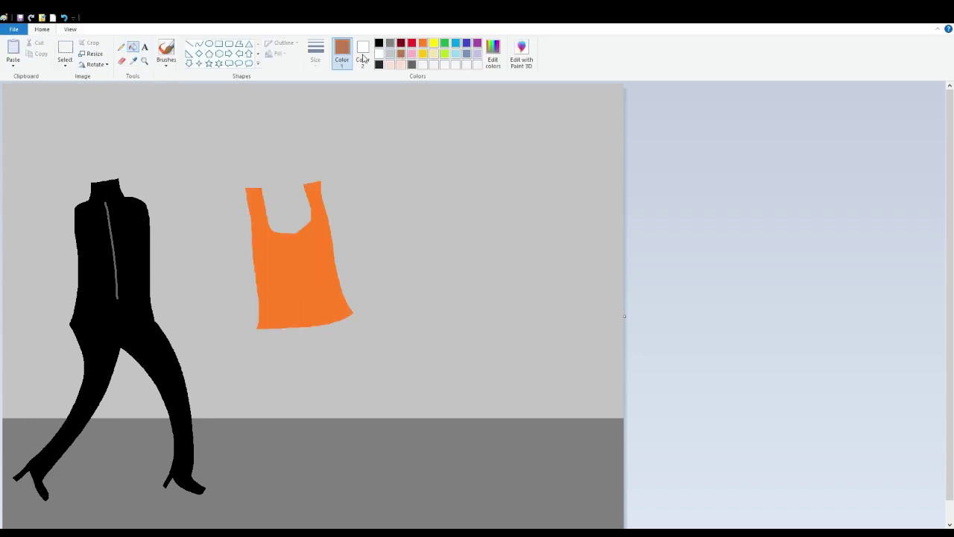
{"action": "left_click", "coordinate": [121, 47]}
{"action": "left_click", "coordinate": [70, 29]}
{"action": "left_click", "coordinate": [13, 50]}
{"action": "scroll", "coordinate": [597, 285], "scroll_direction": "down", "scroll_amount": 5}
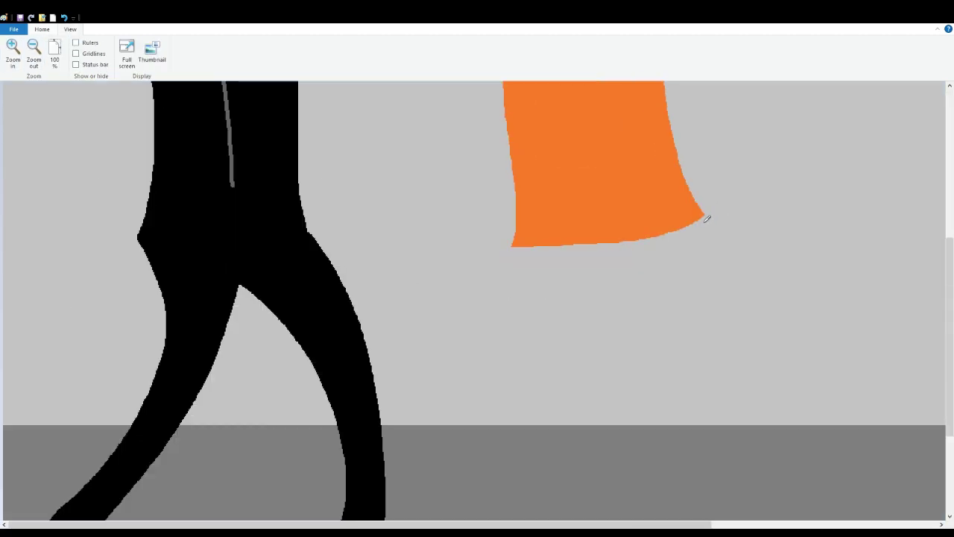
{"action": "mouse_move", "coordinate": [709, 218]}
{"action": "left_mouse_down"}
{"action": "mouse_move", "coordinate": [701, 298]}
{"action": "mouse_move", "coordinate": [716, 321]}
{"action": "mouse_move", "coordinate": [760, 332]}
{"action": "mouse_move", "coordinate": [831, 295]}
{"action": "mouse_move", "coordinate": [867, 245]}
{"action": "left_mouse_up"}
{"action": "mouse_move", "coordinate": [892, 204]}
{"action": "left_mouse_down"}
{"action": "mouse_move", "coordinate": [911, 241]}
{"action": "mouse_move", "coordinate": [888, 295]}
{"action": "mouse_move", "coordinate": [844, 339]}
{"action": "mouse_move", "coordinate": [786, 365]}
{"action": "mouse_move", "coordinate": [718, 370]}
{"action": "mouse_move", "coordinate": [671, 352]}
{"action": "mouse_move", "coordinate": [642, 332]}
{"action": "mouse_move", "coordinate": [611, 252]}
{"action": "left_mouse_up"}
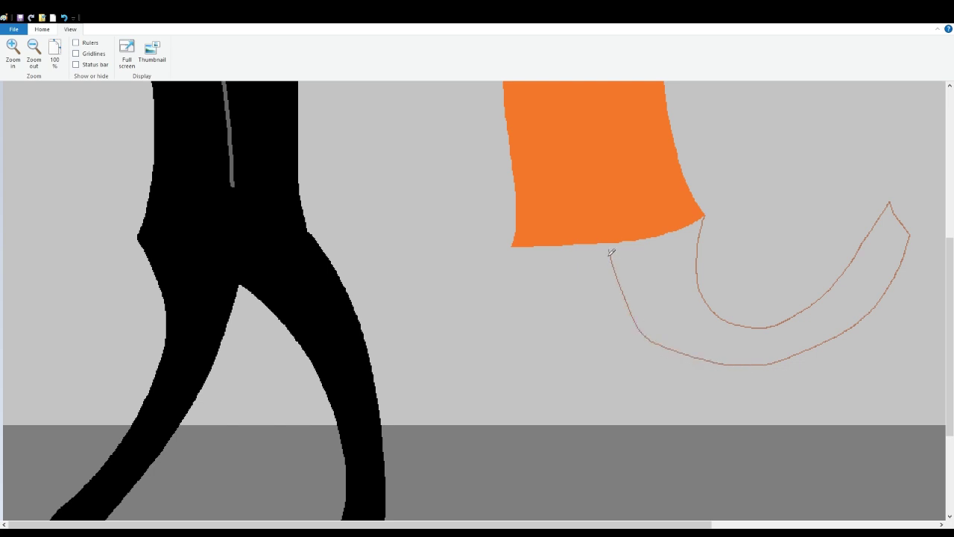
Step: Draw the brown outline of the standing leg from the front hem of the orange top down onto the dark gray ground
{"action": "scroll", "coordinate": [557, 290], "scroll_direction": "down", "scroll_amount": 3}
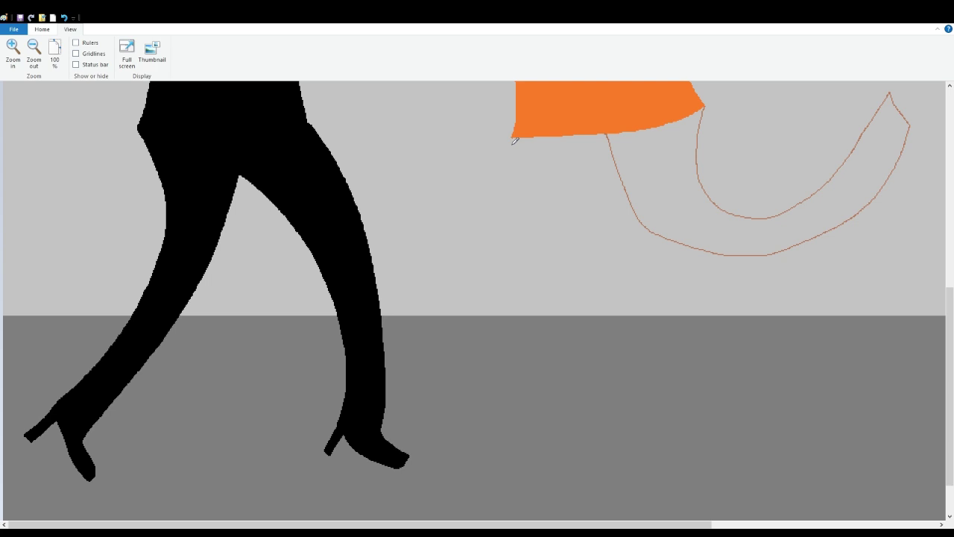
{"action": "mouse_move", "coordinate": [513, 140]}
{"action": "left_mouse_down"}
{"action": "mouse_move", "coordinate": [499, 248]}
{"action": "mouse_move", "coordinate": [524, 379]}
{"action": "left_mouse_up"}
{"action": "mouse_move", "coordinate": [554, 317]}
{"action": "left_mouse_down"}
{"action": "mouse_move", "coordinate": [562, 243]}
{"action": "mouse_move", "coordinate": [615, 154]}
{"action": "left_mouse_up"}
Step: Fill both leg outlines of the orange-topped figure with brown
{"action": "left_click", "coordinate": [41, 29]}
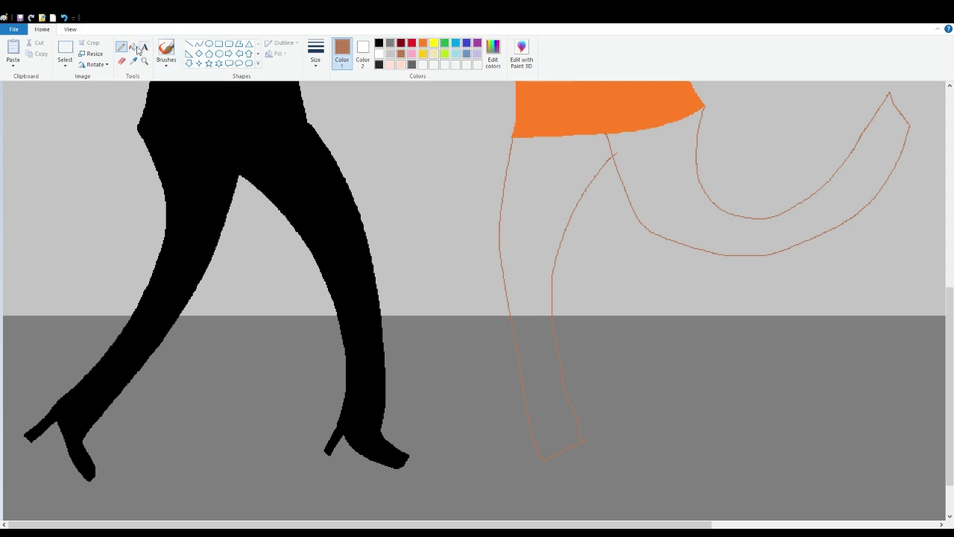
{"action": "left_click", "coordinate": [133, 46]}
{"action": "left_click", "coordinate": [539, 204]}
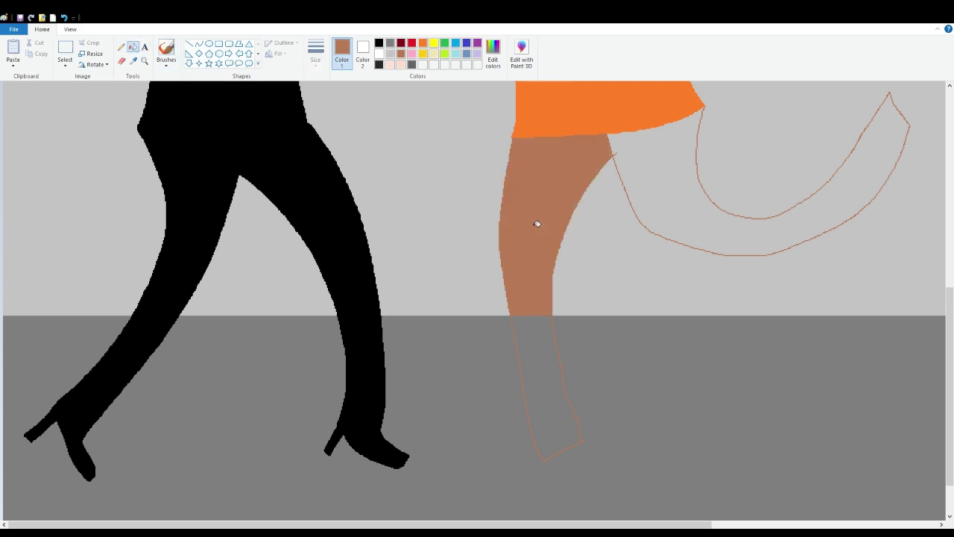
{"action": "left_click", "coordinate": [703, 211]}
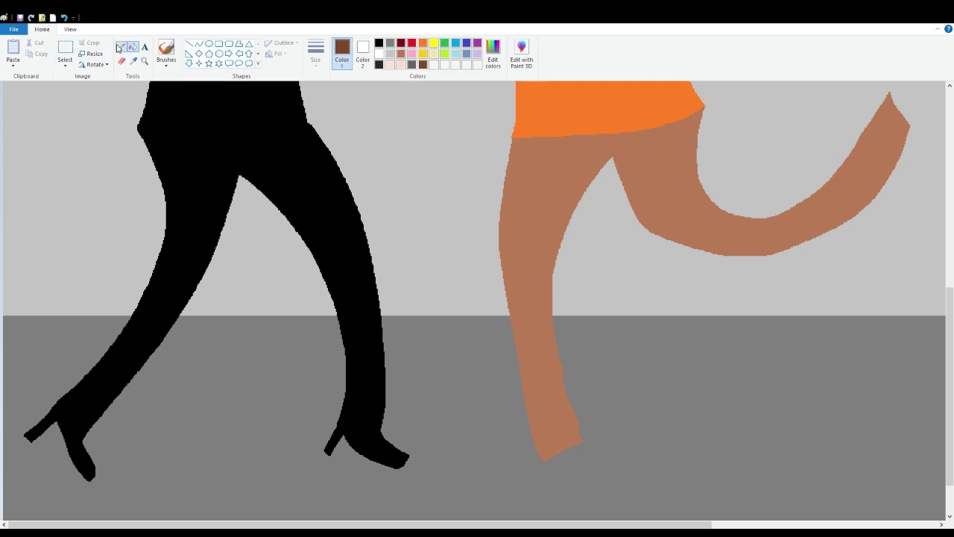
Step: Draw a dark brown shoe at the end of the standing brown leg with the Pencil and fill it dark brown
{"action": "left_click", "coordinate": [120, 47]}
{"action": "scroll", "coordinate": [166, 117], "scroll_direction": "down", "scroll_amount": 2}
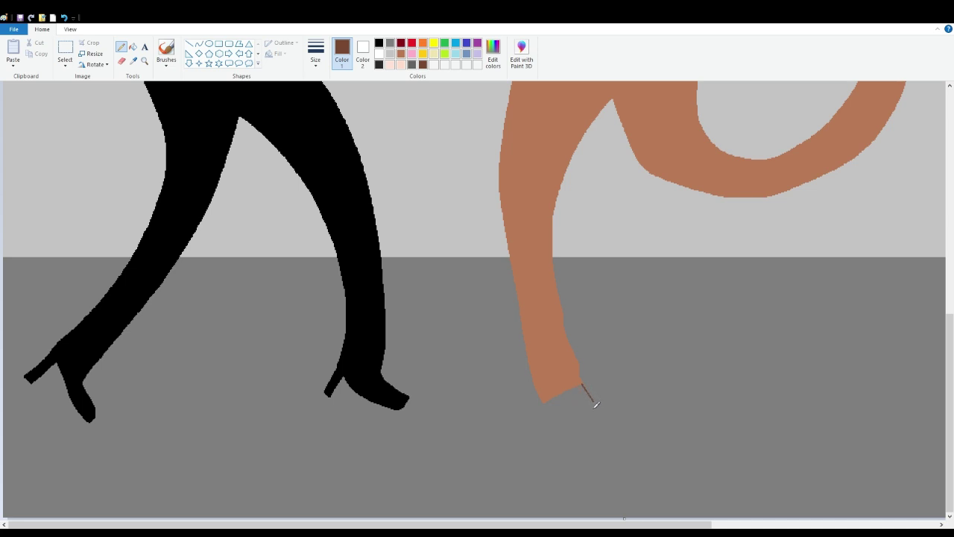
{"action": "left_click_drag", "start_coordinate": [596, 405], "coordinate": [569, 430]}
{"action": "key", "text": "ctrl+z"}
{"action": "left_click_drag", "start_coordinate": [591, 415], "coordinate": [569, 428]}
{"action": "left_click", "coordinate": [133, 46]}
{"action": "left_click", "coordinate": [577, 409]}
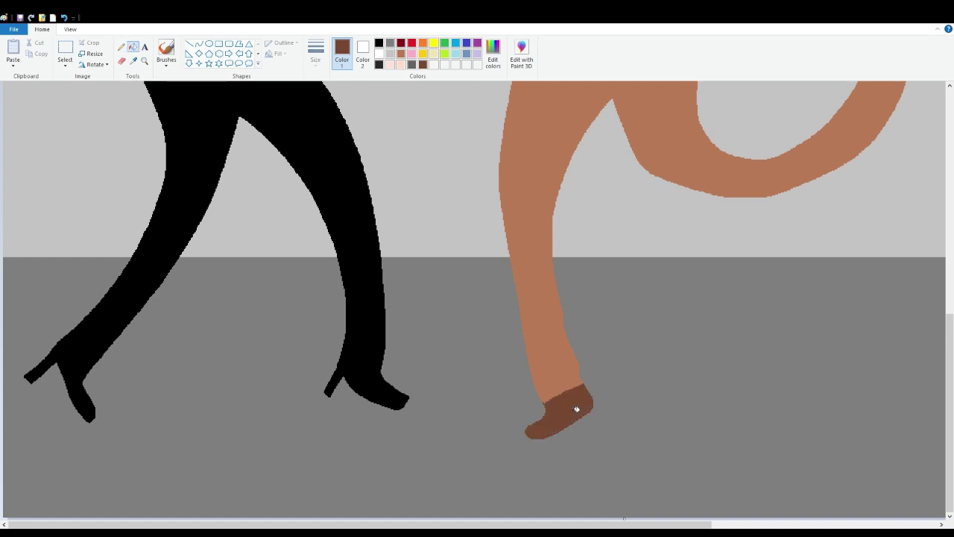
Step: Draw a dark brown shoe at the end of the raised brown leg and fill it with the same color
{"action": "left_click_drag", "start_coordinate": [624, 524], "coordinate": [849, 524]}
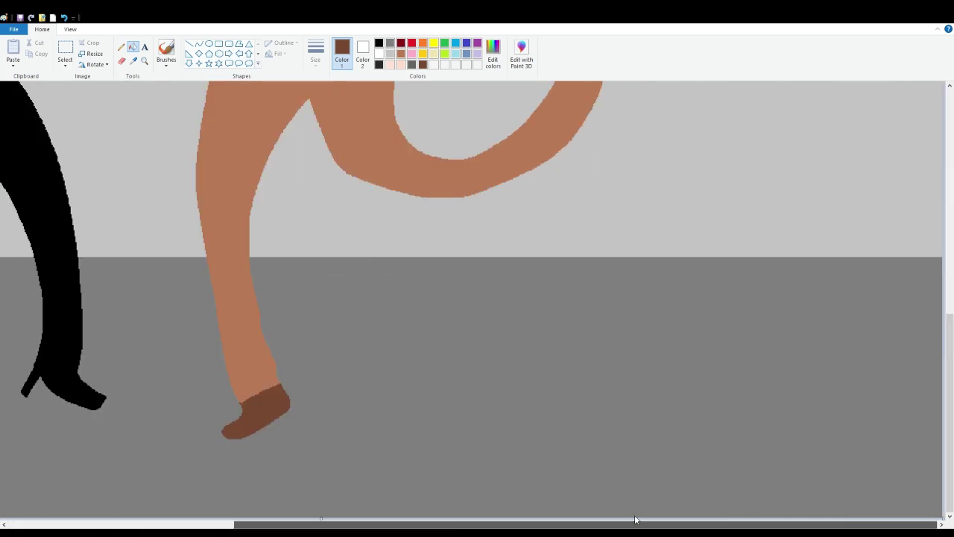
{"action": "scroll", "coordinate": [752, 358], "scroll_direction": "up", "scroll_amount": 3}
{"action": "left_click", "coordinate": [121, 46]}
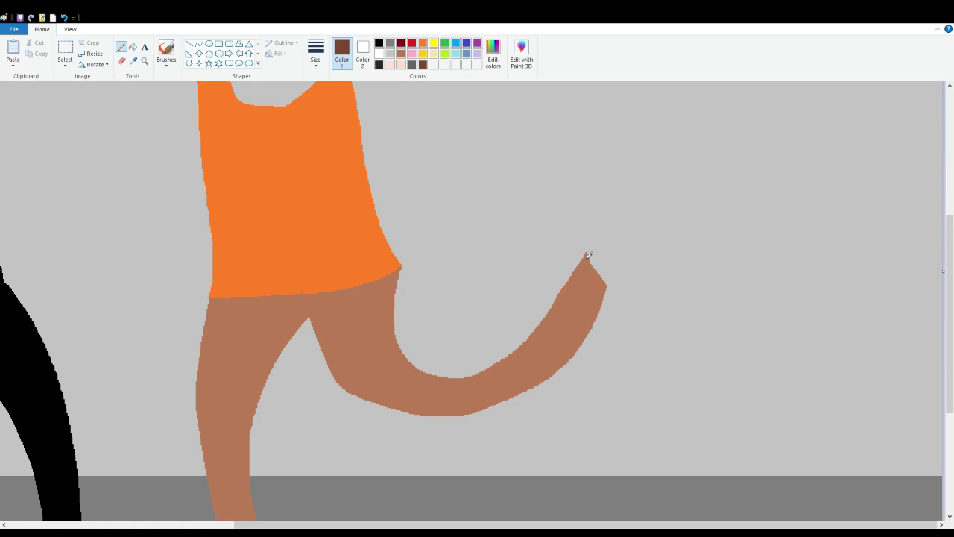
{"action": "mouse_move", "coordinate": [588, 255]}
{"action": "left_mouse_down"}
{"action": "mouse_move", "coordinate": [600, 237]}
{"action": "mouse_move", "coordinate": [652, 286]}
{"action": "mouse_move", "coordinate": [643, 294]}
{"action": "mouse_move", "coordinate": [610, 282]}
{"action": "left_mouse_up"}
{"action": "left_click", "coordinate": [132, 46]}
{"action": "left_click", "coordinate": [619, 274]}
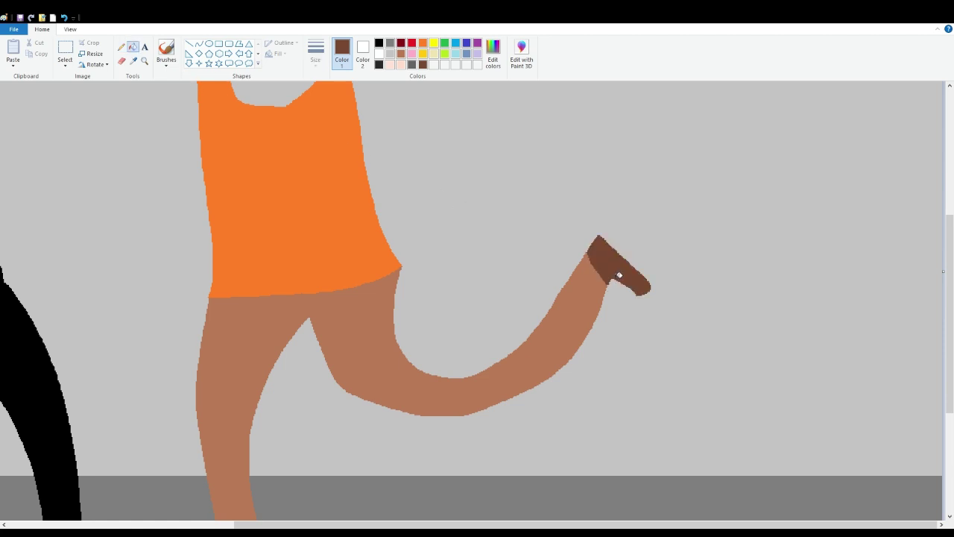
Step: Draw a pale pink bent arm outline from the orange top's rear shoulder, crossing the torso toward the black figure, with the Pencil
{"action": "scroll", "coordinate": [416, 317], "scroll_direction": "up", "scroll_amount": 4}
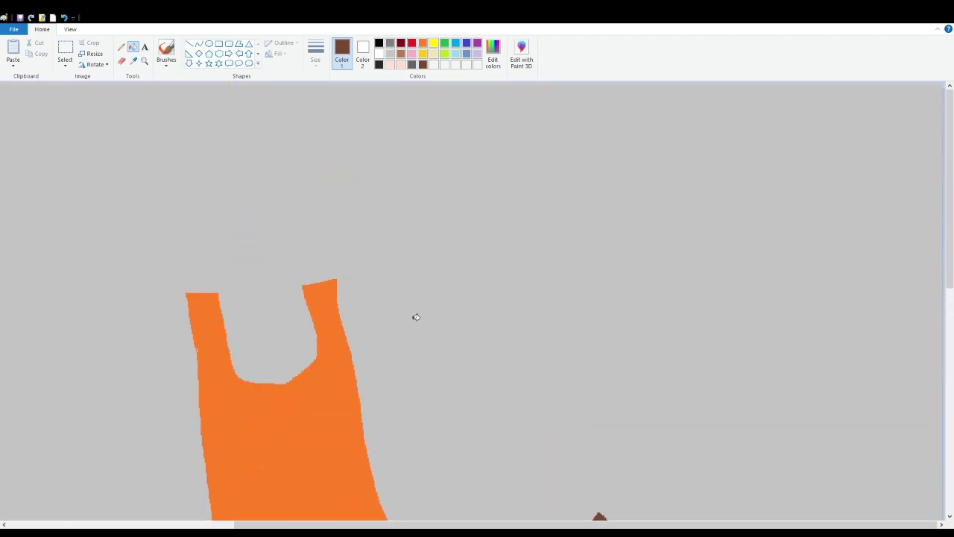
{"action": "left_click", "coordinate": [387, 66]}
{"action": "left_click", "coordinate": [70, 29]}
{"action": "left_click", "coordinate": [54, 54]}
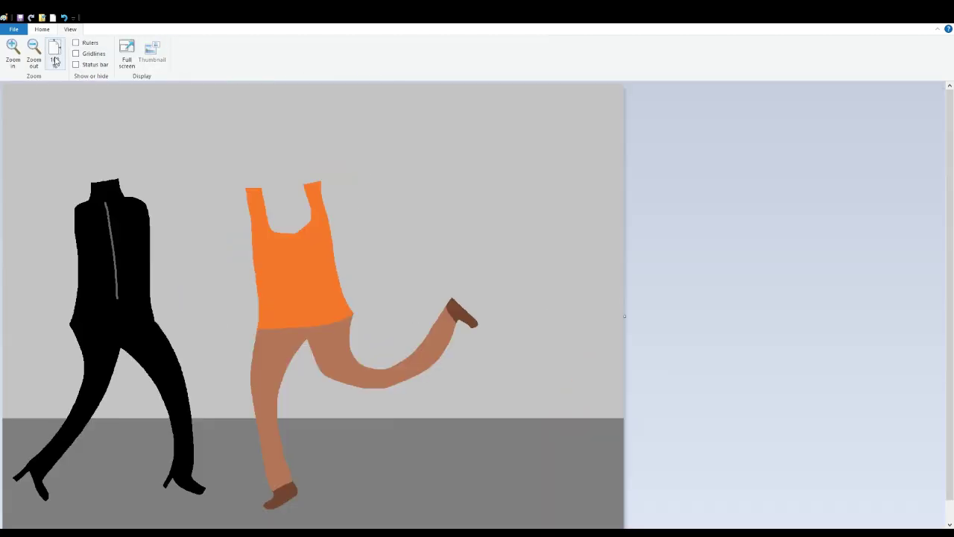
{"action": "left_click", "coordinate": [12, 49]}
{"action": "scroll", "coordinate": [673, 306], "scroll_direction": "down", "scroll_amount": 2}
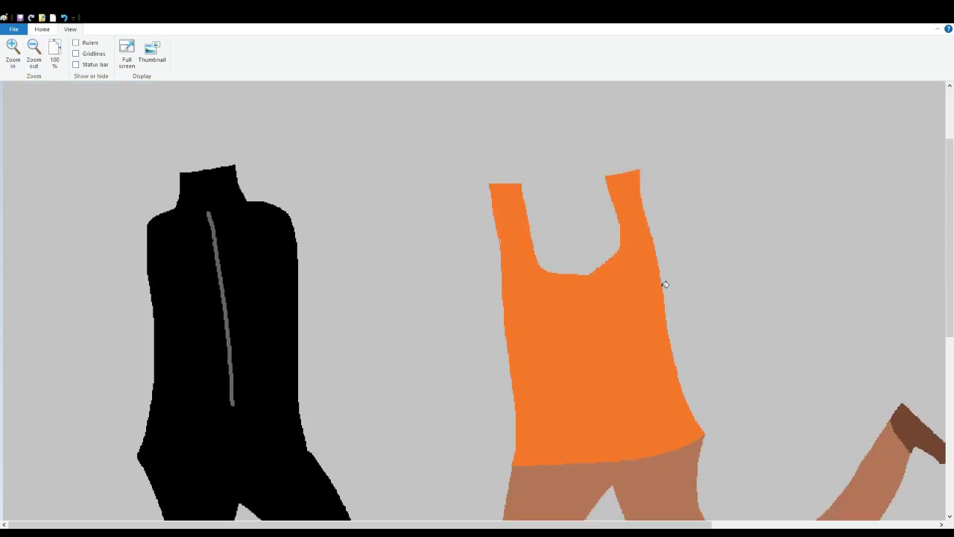
{"action": "left_click", "coordinate": [42, 30]}
{"action": "left_click", "coordinate": [121, 46]}
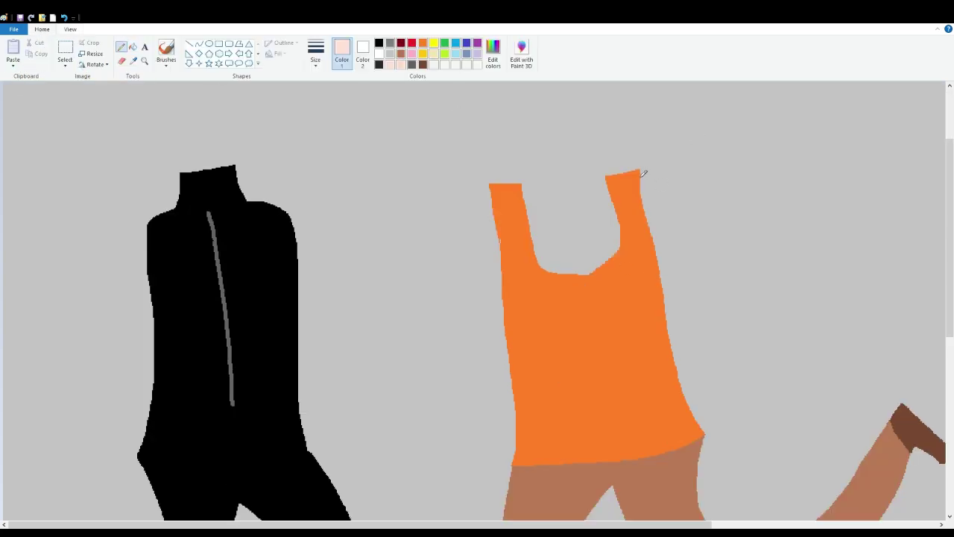
{"action": "mouse_move", "coordinate": [644, 167]}
{"action": "left_mouse_down"}
{"action": "mouse_move", "coordinate": [684, 188]}
{"action": "mouse_move", "coordinate": [702, 274]}
{"action": "mouse_move", "coordinate": [687, 329]}
{"action": "mouse_move", "coordinate": [631, 373]}
{"action": "mouse_move", "coordinate": [574, 391]}
{"action": "mouse_move", "coordinate": [421, 407]}
{"action": "mouse_move", "coordinate": [425, 384]}
{"action": "mouse_move", "coordinate": [516, 365]}
{"action": "mouse_move", "coordinate": [662, 304]}
{"action": "left_mouse_up"}
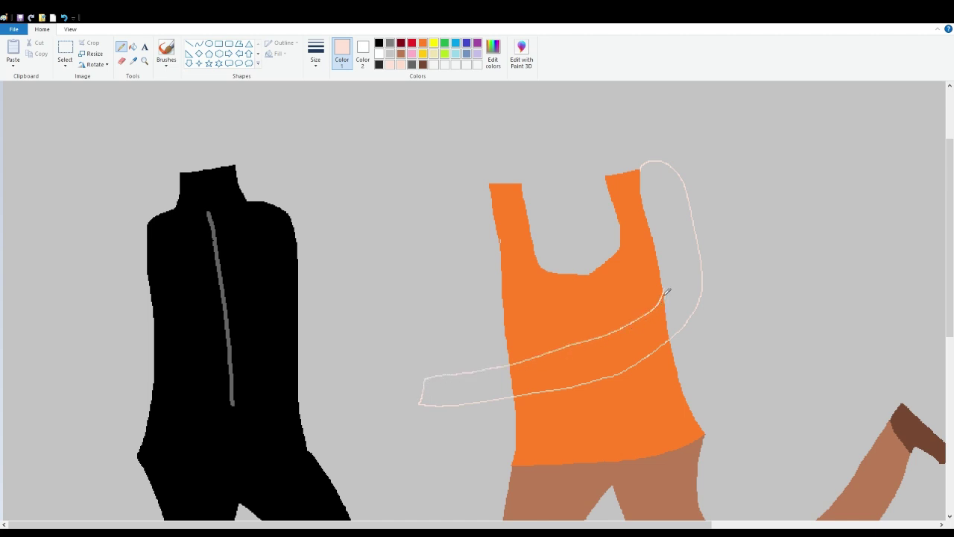
Step: Fill all sections of the orange-topped figure's arm outline with pale pink
{"action": "left_click", "coordinate": [133, 47]}
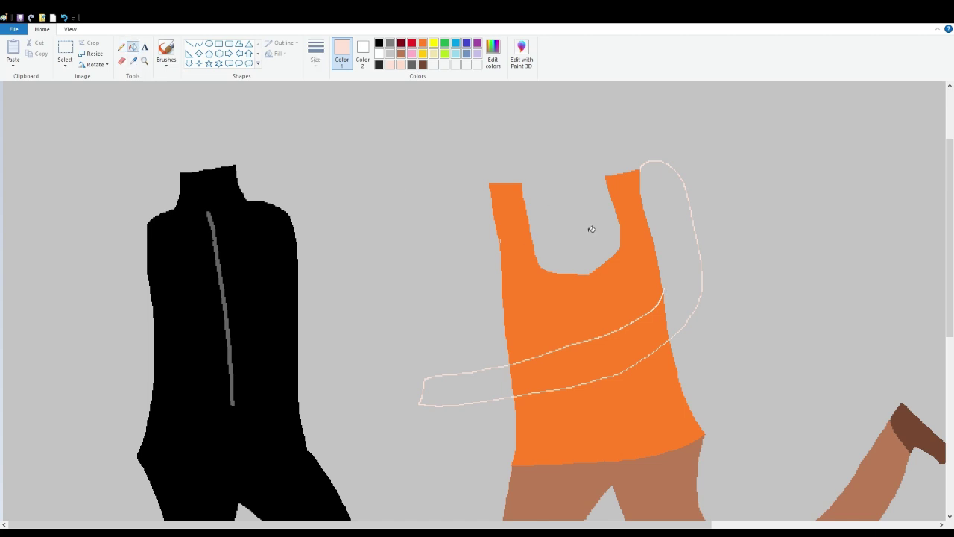
{"action": "left_click", "coordinate": [656, 230]}
{"action": "left_click", "coordinate": [649, 334]}
{"action": "left_click", "coordinate": [463, 391]}
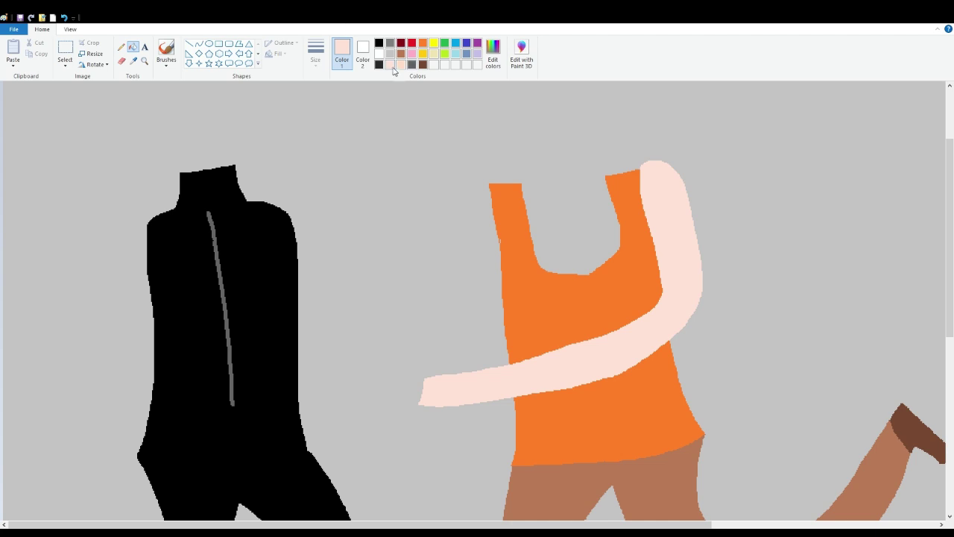
Step: Draw a light peach bent arm outline from the black figure's rear shoulder across its torso toward the orange-topped figure, with the Pencil
{"action": "left_click", "coordinate": [121, 47]}
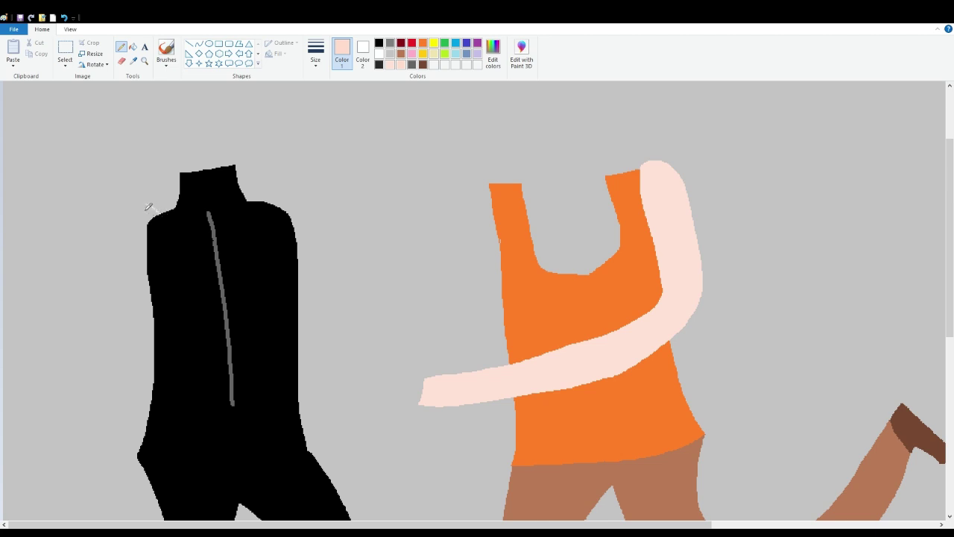
{"action": "mouse_move", "coordinate": [134, 206]}
{"action": "left_mouse_down"}
{"action": "mouse_move", "coordinate": [87, 315]}
{"action": "mouse_move", "coordinate": [90, 353]}
{"action": "mouse_move", "coordinate": [103, 369]}
{"action": "mouse_move", "coordinate": [133, 386]}
{"action": "mouse_move", "coordinate": [239, 407]}
{"action": "mouse_move", "coordinate": [362, 416]}
{"action": "mouse_move", "coordinate": [383, 406]}
{"action": "mouse_move", "coordinate": [383, 387]}
{"action": "mouse_move", "coordinate": [303, 388]}
{"action": "mouse_move", "coordinate": [169, 365]}
{"action": "left_mouse_up"}
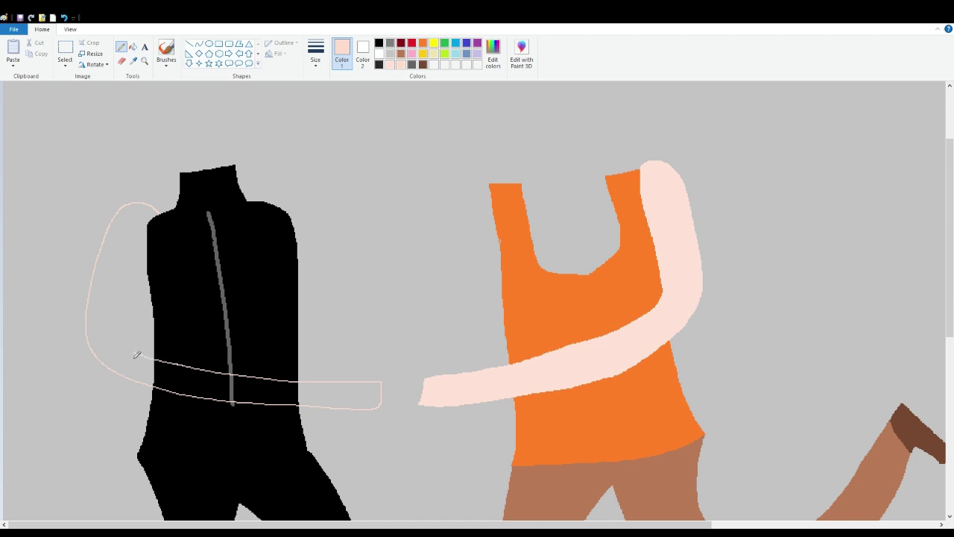
{"action": "mouse_move", "coordinate": [153, 360]}
{"action": "left_mouse_down"}
{"action": "mouse_move", "coordinate": [117, 342]}
{"action": "mouse_move", "coordinate": [153, 280]}
{"action": "left_mouse_up"}
Step: Fill all sections of the black figure's arm outline with light peach
{"action": "left_click", "coordinate": [133, 47]}
{"action": "left_click", "coordinate": [130, 265]}
{"action": "left_click", "coordinate": [175, 373]}
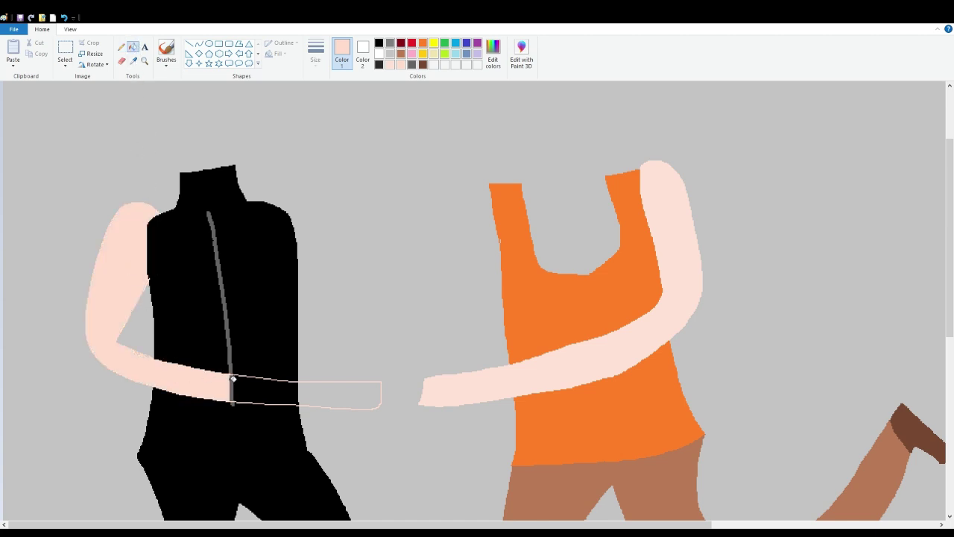
{"action": "left_click", "coordinate": [241, 388]}
{"action": "left_click", "coordinate": [332, 396]}
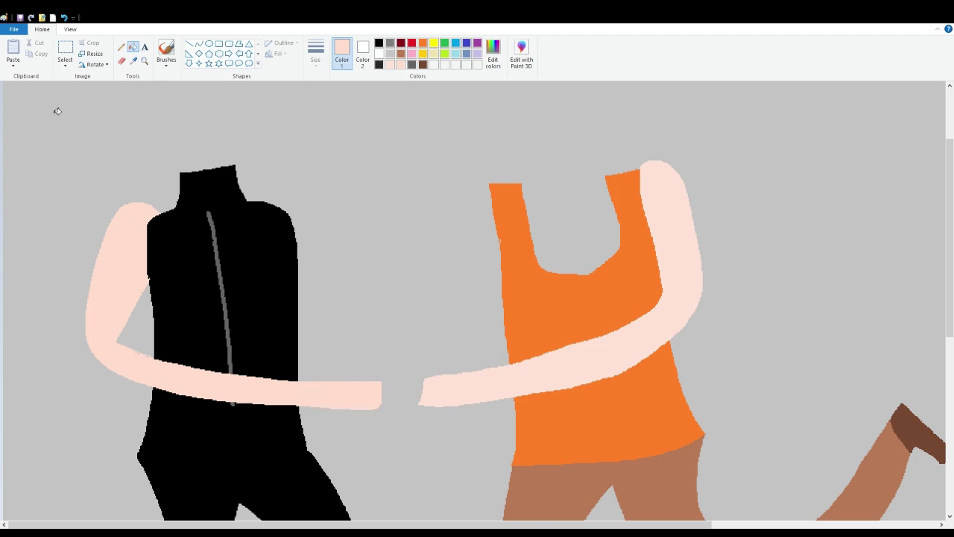
Step: Draw a hand with fingers at the end of the black figure's outstretched arm and fill it with light peach
{"action": "left_click", "coordinate": [70, 30]}
{"action": "left_click", "coordinate": [13, 53]}
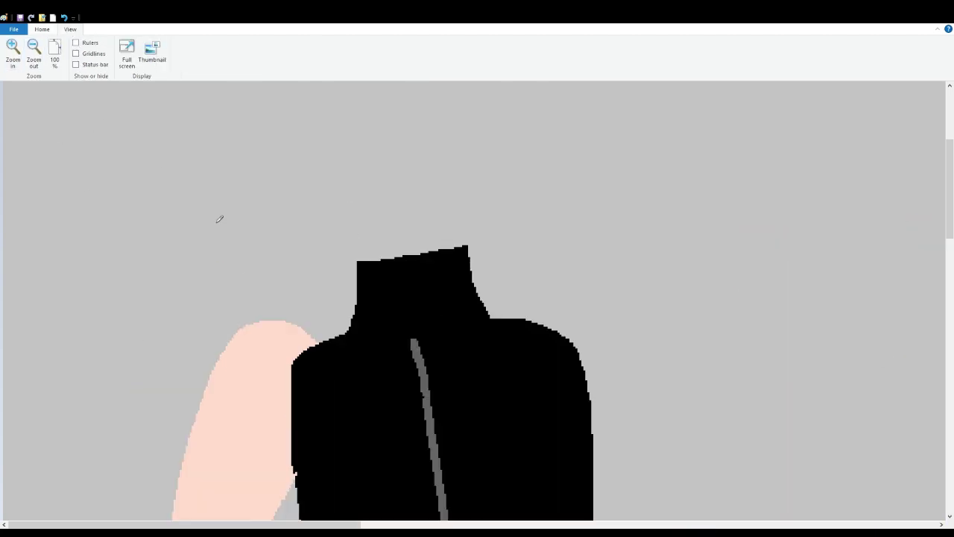
{"action": "scroll", "coordinate": [317, 270], "scroll_direction": "down", "scroll_amount": 3}
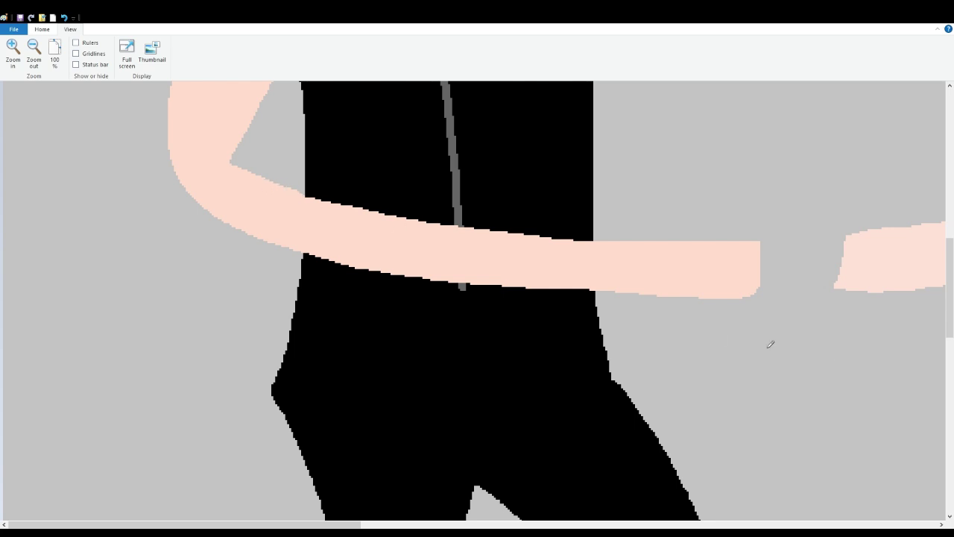
{"action": "mouse_move", "coordinate": [758, 247]}
{"action": "left_mouse_down"}
{"action": "mouse_move", "coordinate": [797, 234]}
{"action": "mouse_move", "coordinate": [769, 254]}
{"action": "mouse_move", "coordinate": [820, 229]}
{"action": "mouse_move", "coordinate": [803, 248]}
{"action": "mouse_move", "coordinate": [826, 235]}
{"action": "mouse_move", "coordinate": [813, 255]}
{"action": "mouse_move", "coordinate": [830, 241]}
{"action": "mouse_move", "coordinate": [833, 249]}
{"action": "mouse_move", "coordinate": [813, 265]}
{"action": "mouse_move", "coordinate": [832, 253]}
{"action": "mouse_move", "coordinate": [836, 261]}
{"action": "mouse_move", "coordinate": [757, 293]}
{"action": "left_mouse_up"}
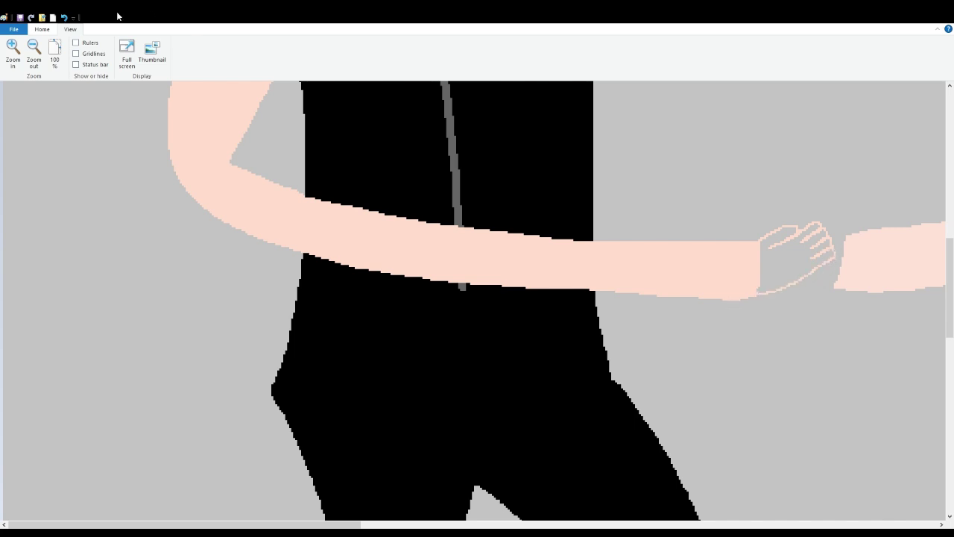
{"action": "left_click", "coordinate": [41, 30]}
{"action": "left_click", "coordinate": [133, 46]}
{"action": "left_click", "coordinate": [777, 264]}
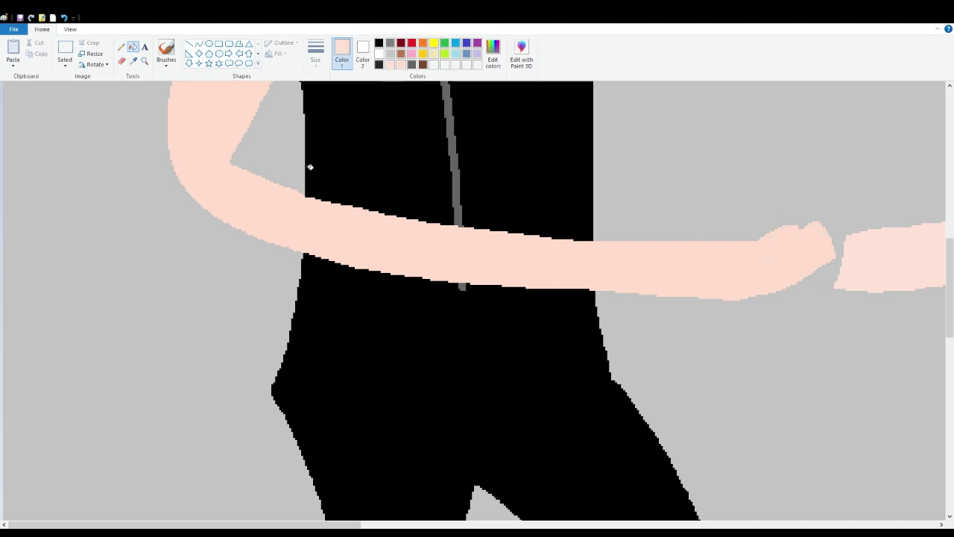
Step: Draw the orange-topped figure's hand clasping the black figure's hand with the Pencil and fill it with pale pink
{"action": "left_click_drag", "start_coordinate": [269, 525], "coordinate": [463, 515]}
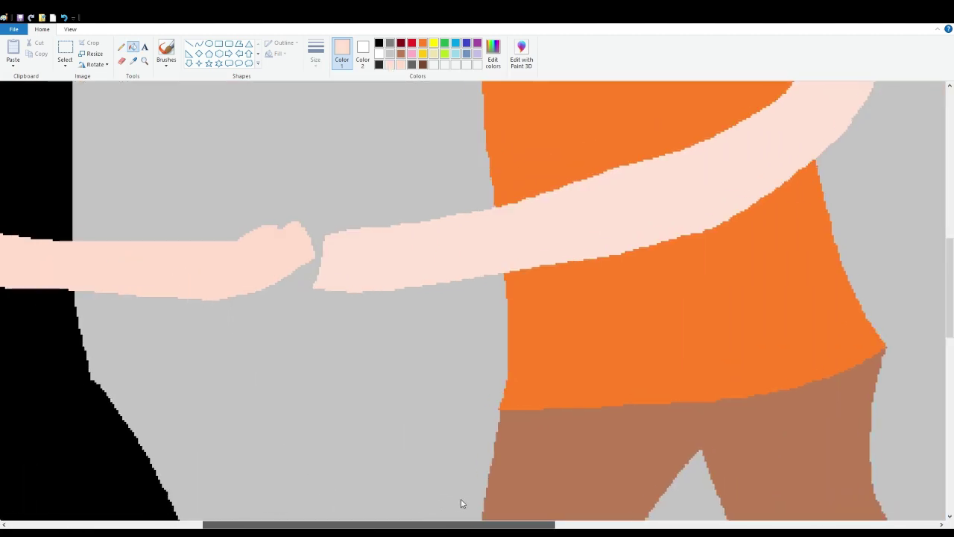
{"action": "left_click", "coordinate": [121, 47]}
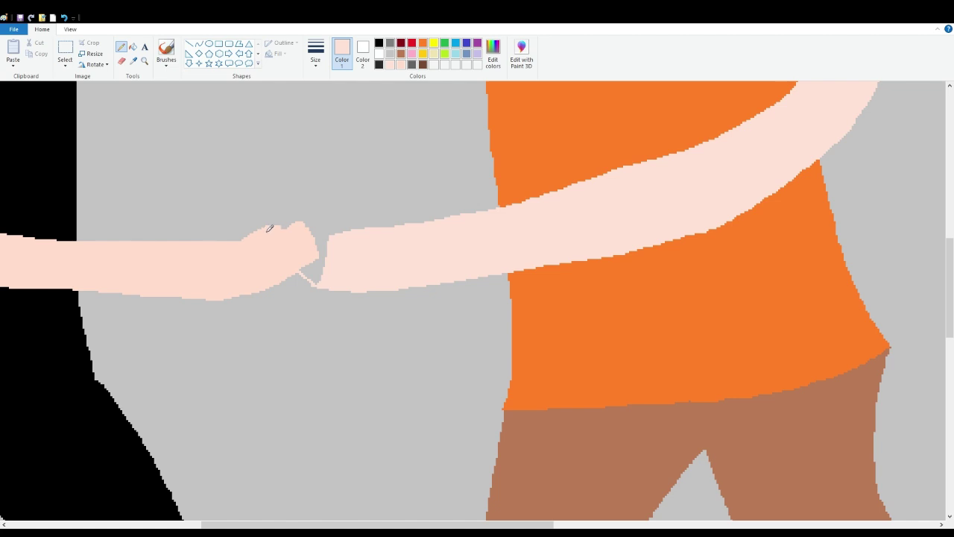
{"action": "mouse_move", "coordinate": [268, 229]}
{"action": "left_mouse_down"}
{"action": "mouse_move", "coordinate": [285, 207]}
{"action": "mouse_move", "coordinate": [295, 219]}
{"action": "mouse_move", "coordinate": [290, 202]}
{"action": "mouse_move", "coordinate": [309, 221]}
{"action": "mouse_move", "coordinate": [310, 209]}
{"action": "mouse_move", "coordinate": [339, 236]}
{"action": "left_mouse_up"}
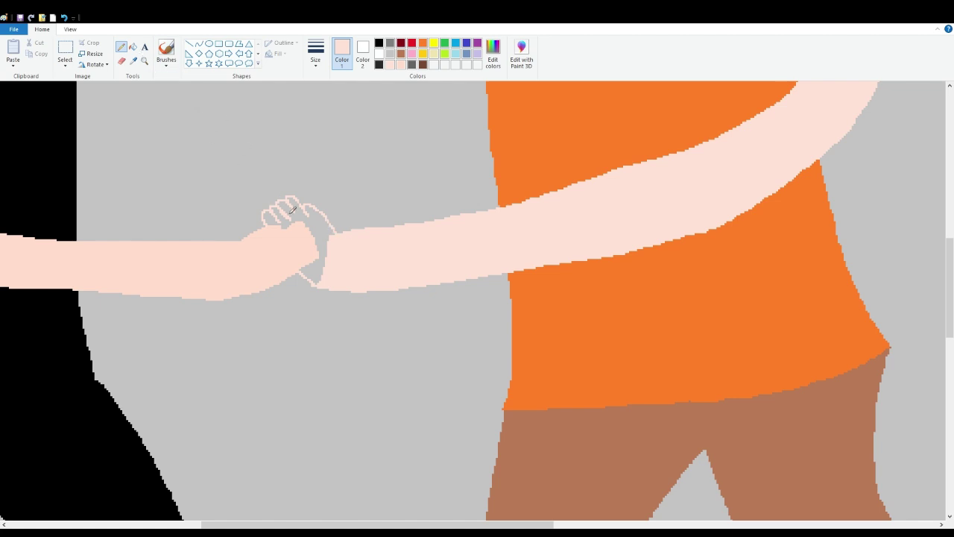
{"action": "left_click", "coordinate": [133, 46]}
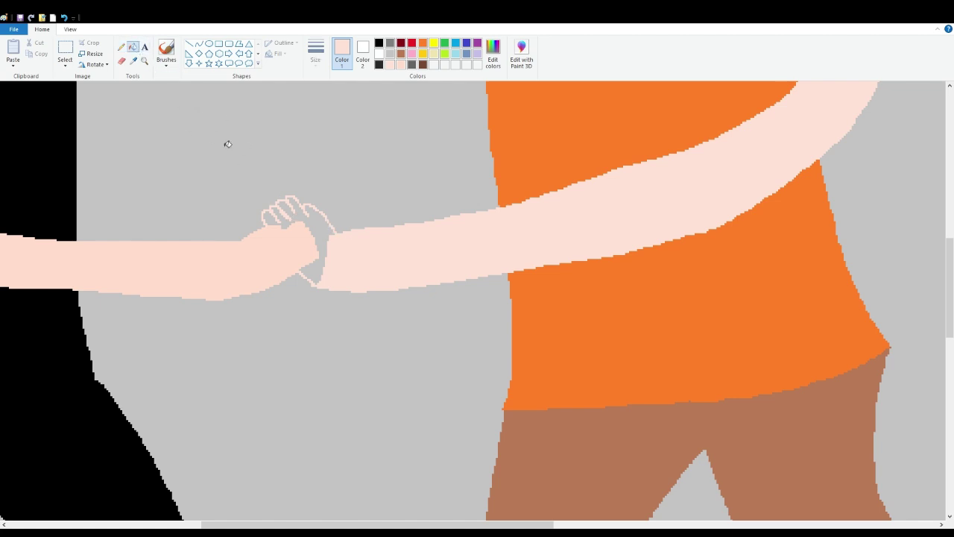
{"action": "left_click", "coordinate": [323, 240]}
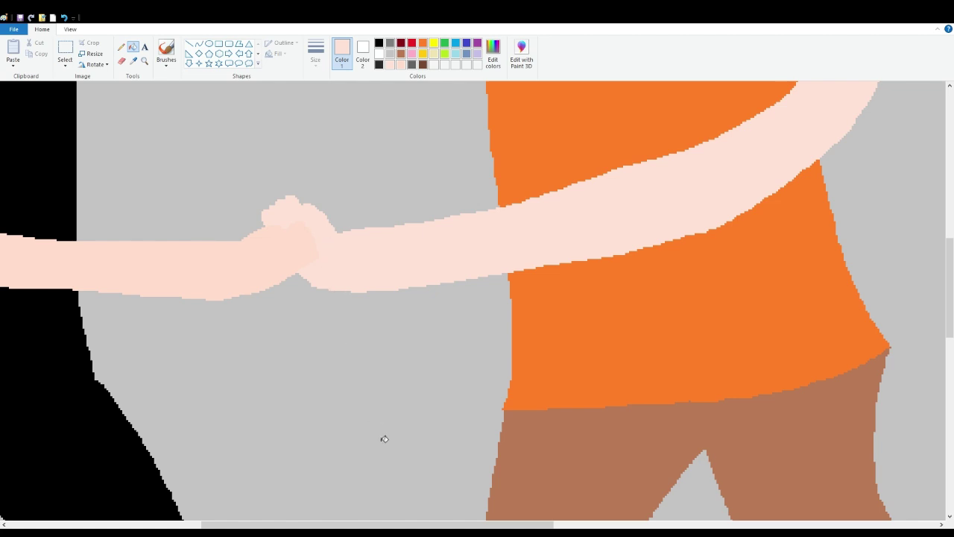
Step: Touch up the notch in the orange top's front edge with the Pencil in orange
{"action": "left_click_drag", "start_coordinate": [410, 525], "coordinate": [371, 524]}
{"action": "scroll", "coordinate": [363, 155], "scroll_direction": "up", "scroll_amount": 5}
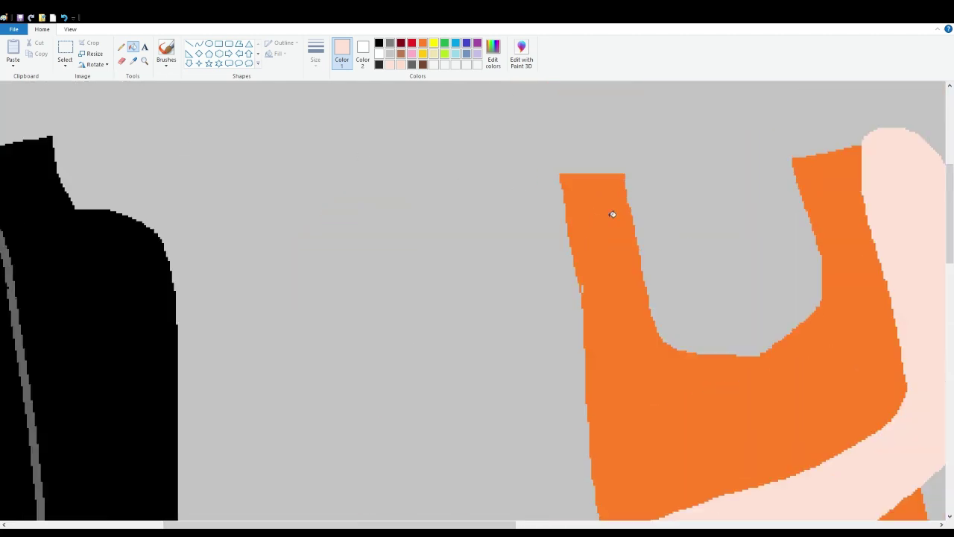
{"action": "left_click", "coordinate": [423, 43]}
{"action": "left_click", "coordinate": [120, 46]}
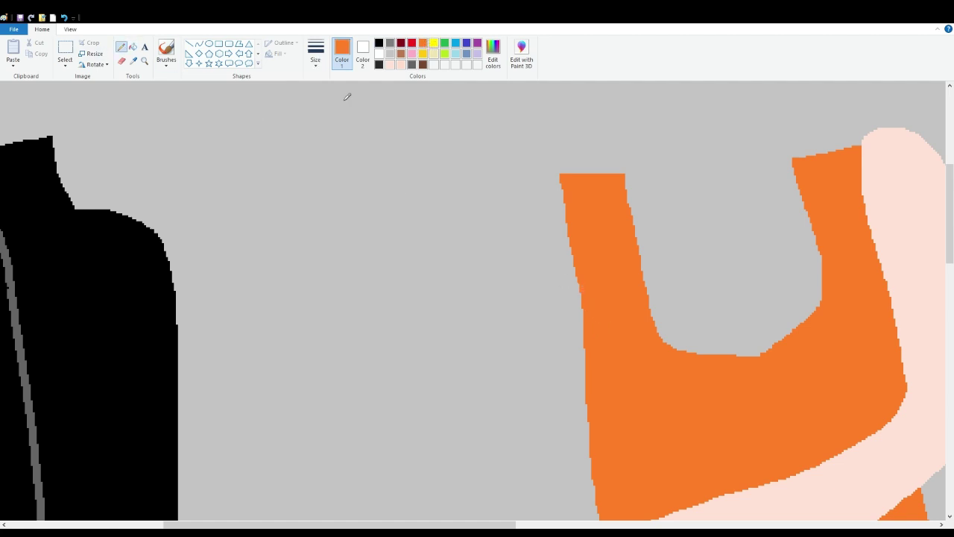
Step: Draw a pale pink upper arm outline hanging from the orange top's front shoulder, with a short extension at its lower end
{"action": "left_click", "coordinate": [390, 64]}
{"action": "left_click_drag", "start_coordinate": [558, 174], "coordinate": [516, 162]}
{"action": "left_click", "coordinate": [70, 29]}
{"action": "left_click", "coordinate": [34, 49]}
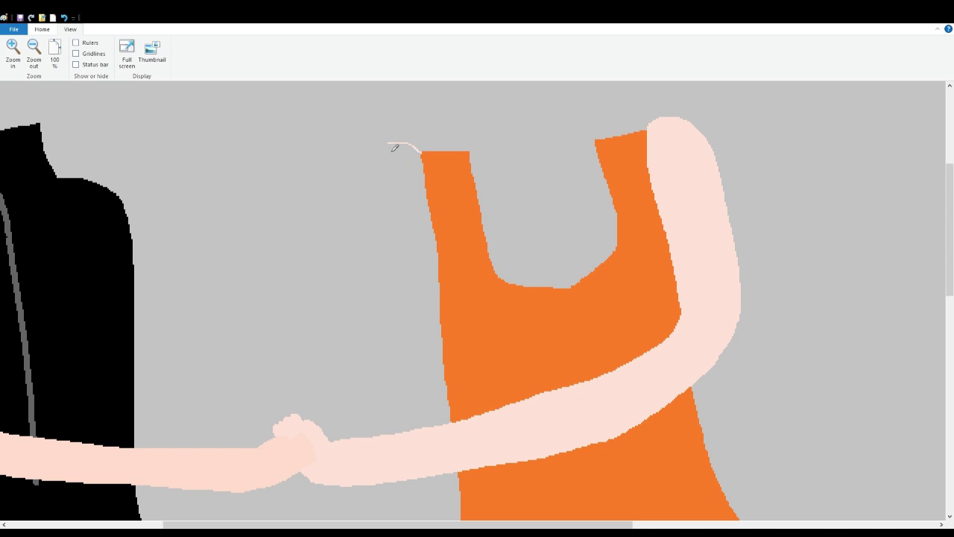
{"action": "mouse_move", "coordinate": [381, 147]}
{"action": "left_mouse_down"}
{"action": "mouse_move", "coordinate": [367, 185]}
{"action": "mouse_move", "coordinate": [374, 300]}
{"action": "mouse_move", "coordinate": [423, 308]}
{"action": "mouse_move", "coordinate": [430, 234]}
{"action": "left_mouse_up"}
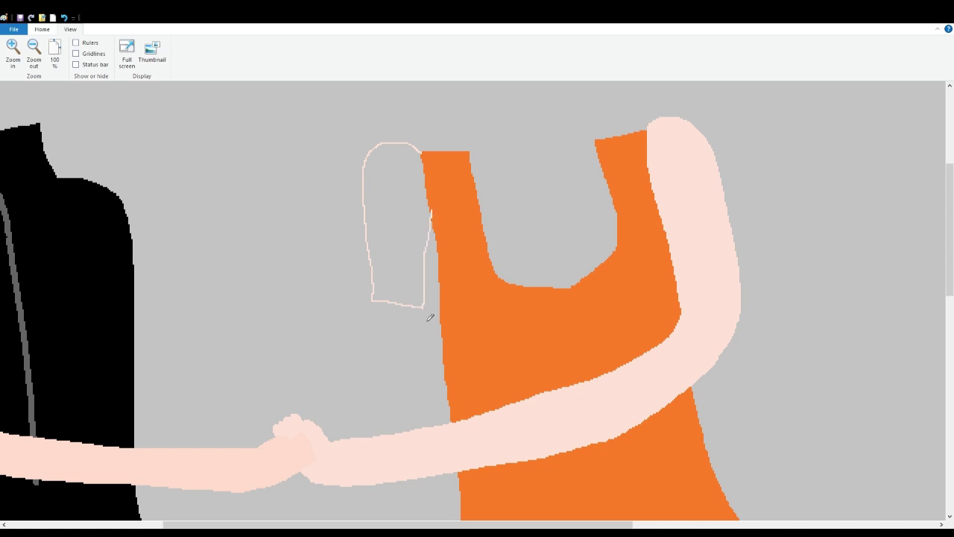
{"action": "mouse_move", "coordinate": [428, 304]}
{"action": "left_mouse_down"}
{"action": "mouse_move", "coordinate": [421, 331]}
{"action": "mouse_move", "coordinate": [387, 327]}
{"action": "mouse_move", "coordinate": [369, 322]}
{"action": "mouse_move", "coordinate": [373, 283]}
{"action": "left_mouse_up"}
Step: Fill both sections of the front upper arm with pale pink and touch up the orange top's edge beside it in orange
{"action": "left_click", "coordinate": [47, 31]}
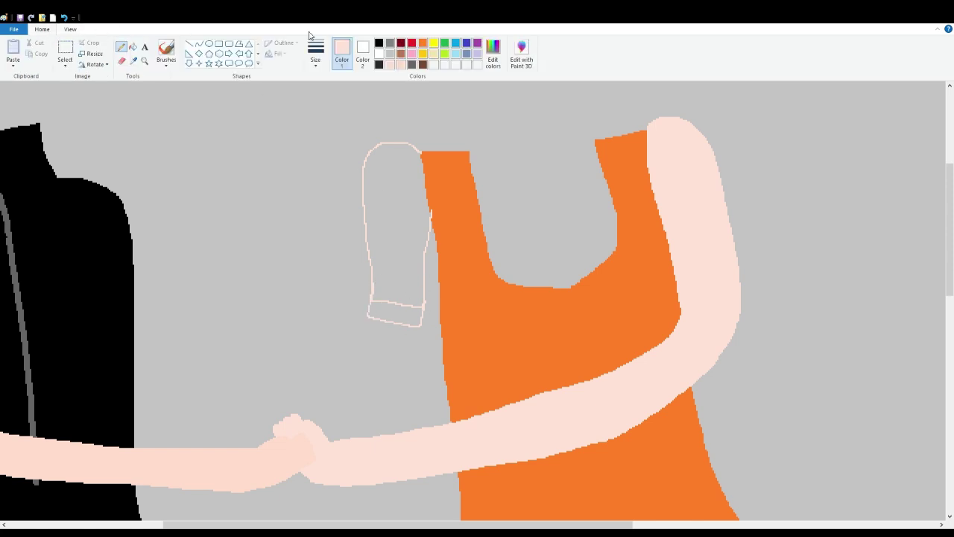
{"action": "left_click", "coordinate": [390, 54]}
{"action": "left_click", "coordinate": [133, 47]}
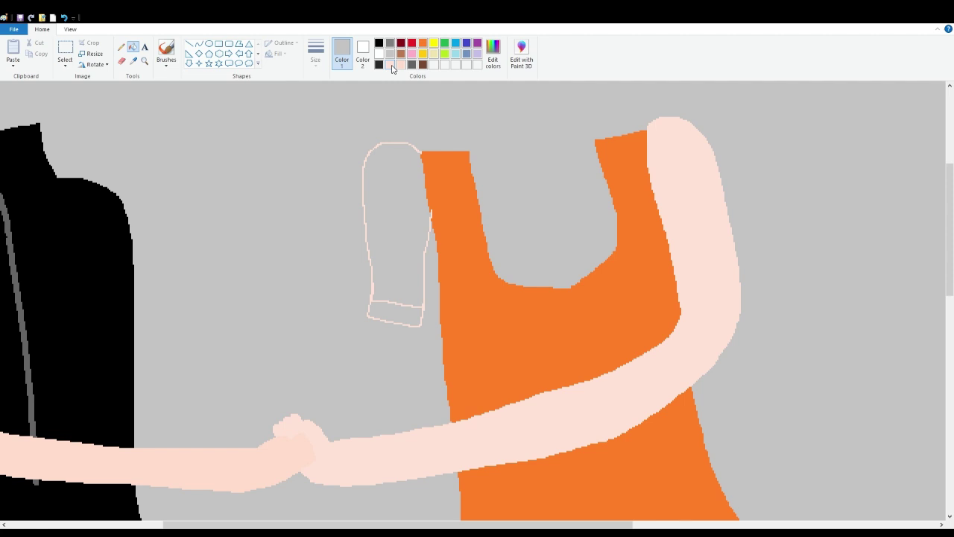
{"action": "left_click", "coordinate": [390, 64]}
{"action": "left_click", "coordinate": [390, 227]}
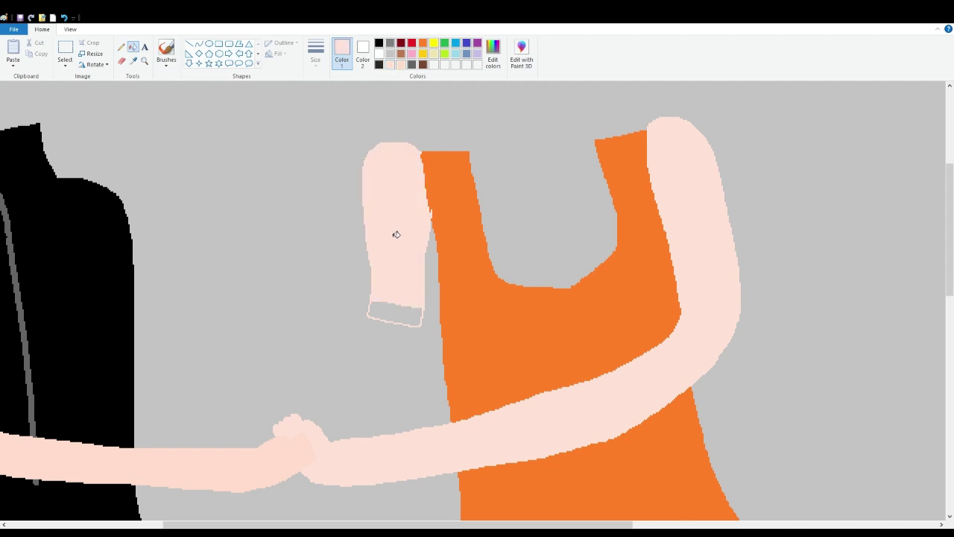
{"action": "left_click", "coordinate": [395, 314]}
{"action": "left_click", "coordinate": [422, 44]}
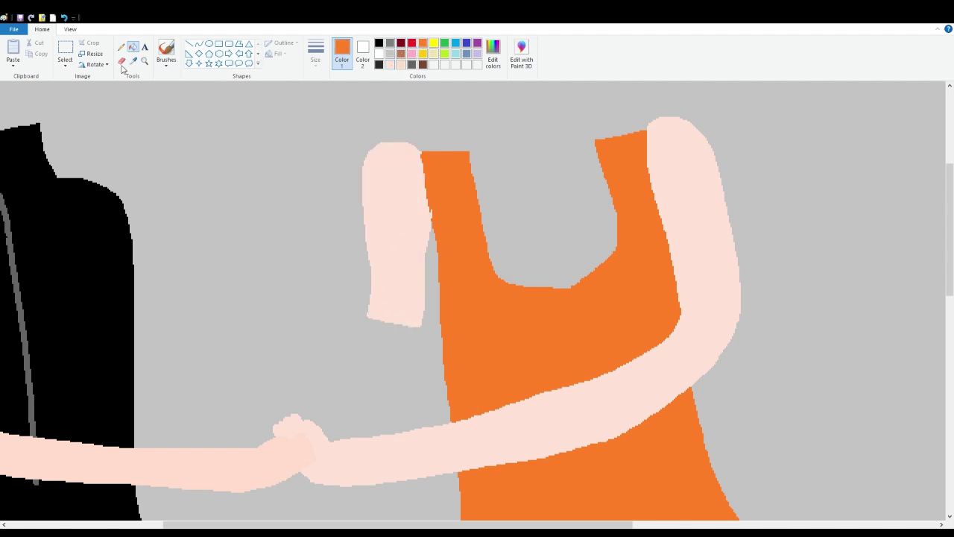
{"action": "left_click", "coordinate": [121, 46]}
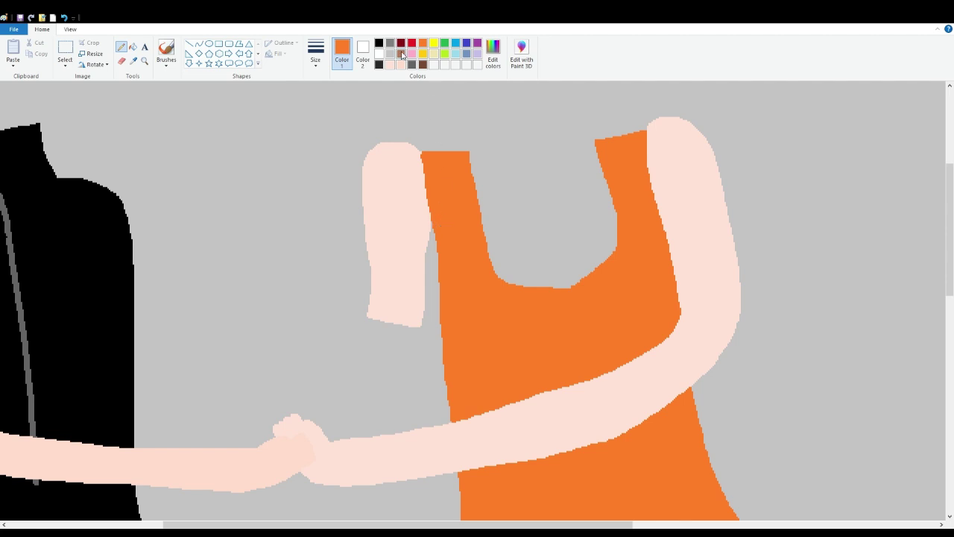
Step: Draw a thick near-black band across the lower end of the orange-topped figure's front upper arm
{"action": "left_click", "coordinate": [379, 65]}
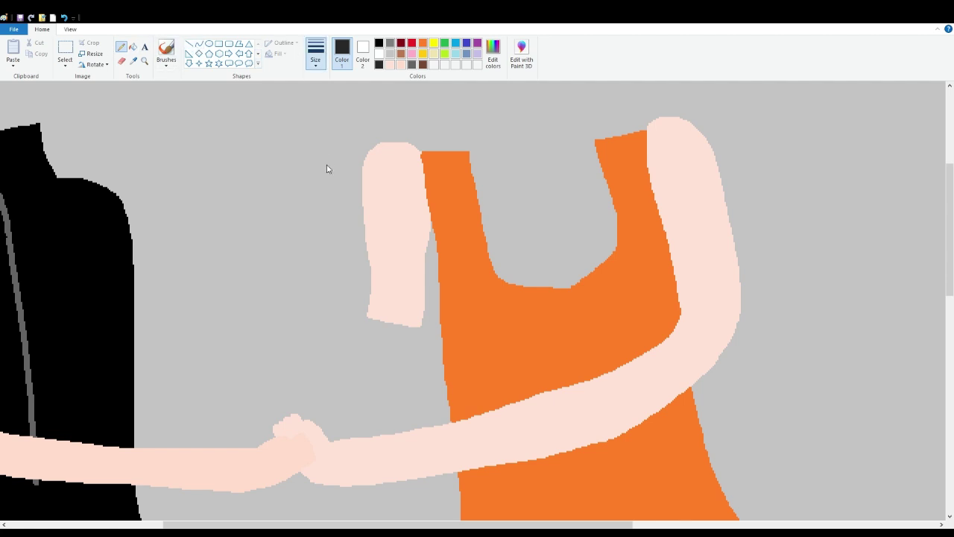
{"action": "scroll", "coordinate": [395, 247], "scroll_direction": "down", "scroll_amount": 3}
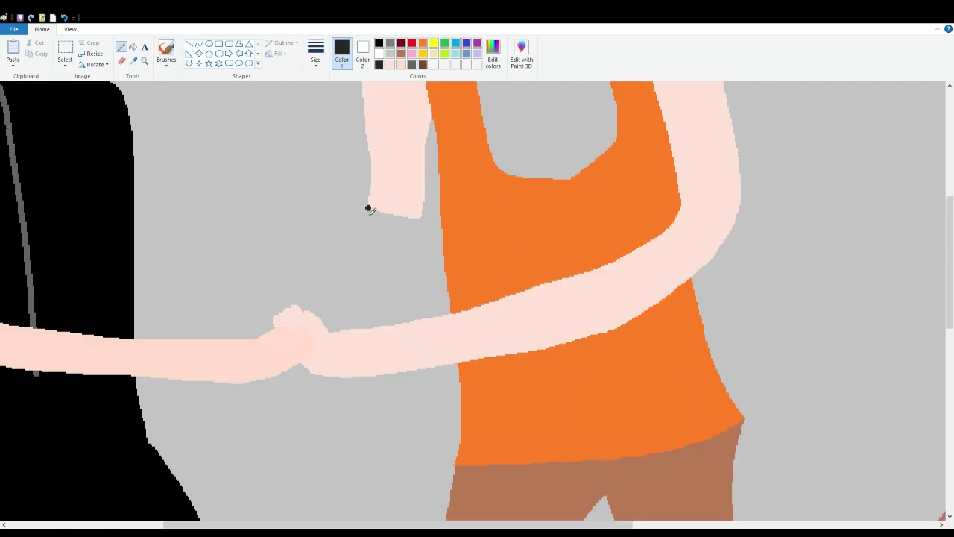
{"action": "left_click_drag", "start_coordinate": [368, 209], "coordinate": [420, 220]}
Step: Draw a bent yellow forearm outline from the dark band up toward the black figure with the Pencil and fill it with yellow
{"action": "left_click", "coordinate": [434, 44]}
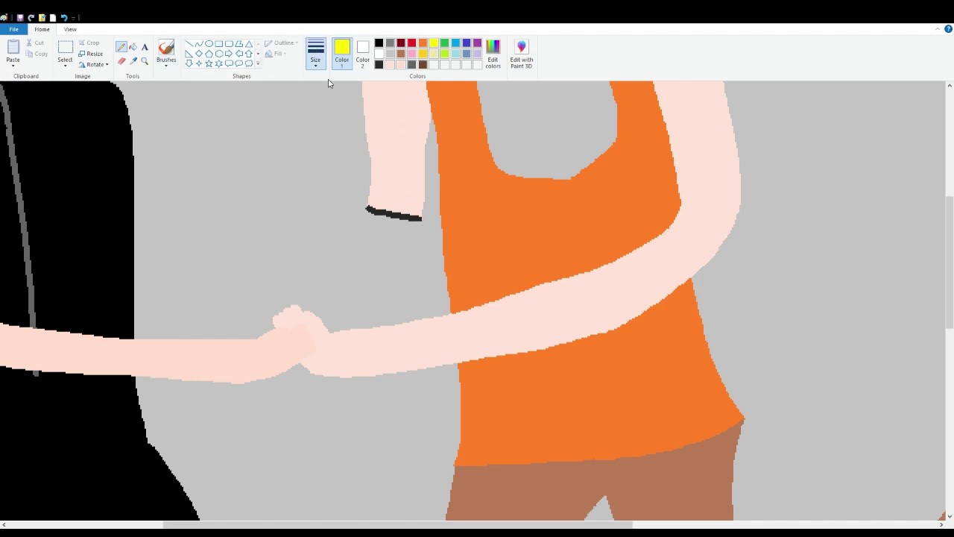
{"action": "scroll", "coordinate": [284, 166], "scroll_direction": "up", "scroll_amount": 3}
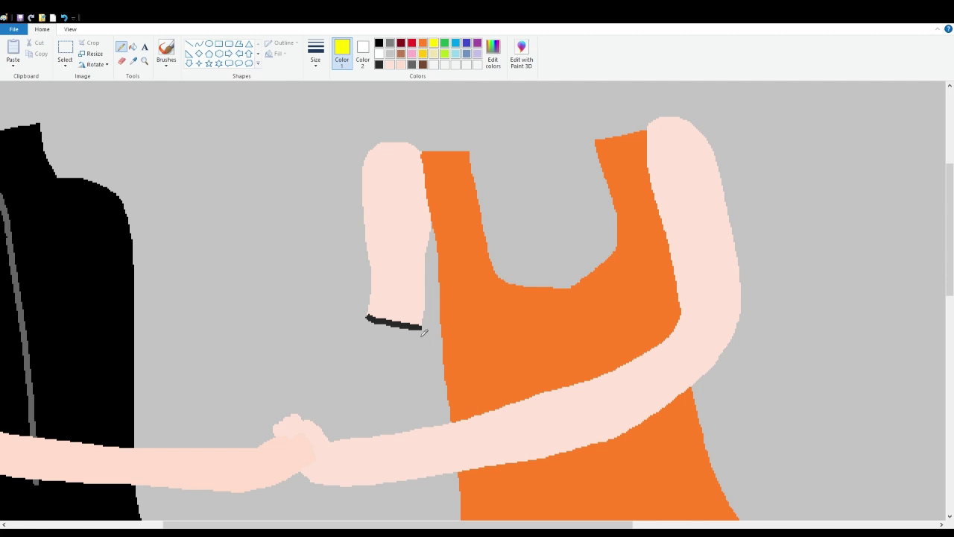
{"action": "mouse_move", "coordinate": [422, 329]}
{"action": "left_mouse_down"}
{"action": "mouse_move", "coordinate": [415, 377]}
{"action": "mouse_move", "coordinate": [374, 423]}
{"action": "mouse_move", "coordinate": [307, 405]}
{"action": "mouse_move", "coordinate": [257, 374]}
{"action": "mouse_move", "coordinate": [200, 319]}
{"action": "mouse_move", "coordinate": [207, 294]}
{"action": "left_mouse_up"}
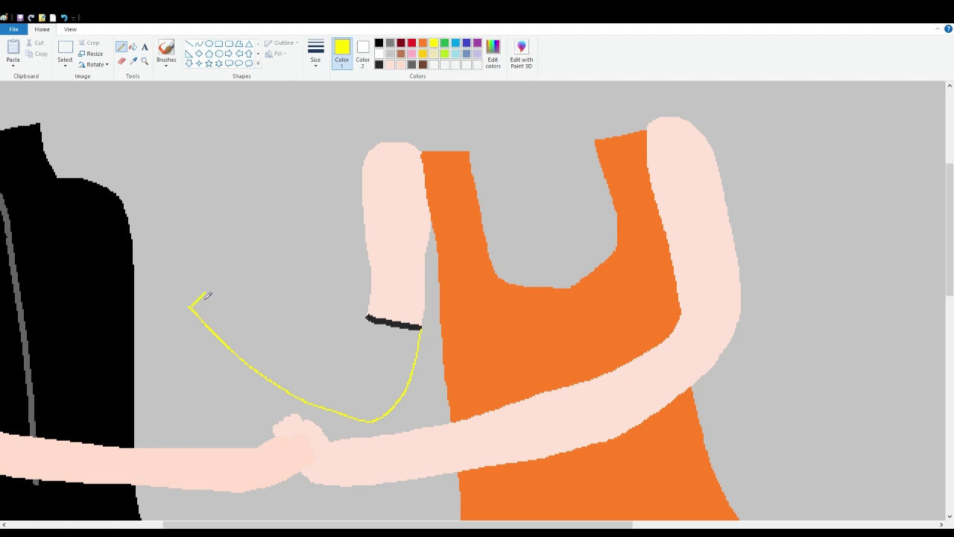
{"action": "key", "text": "ctrl+z"}
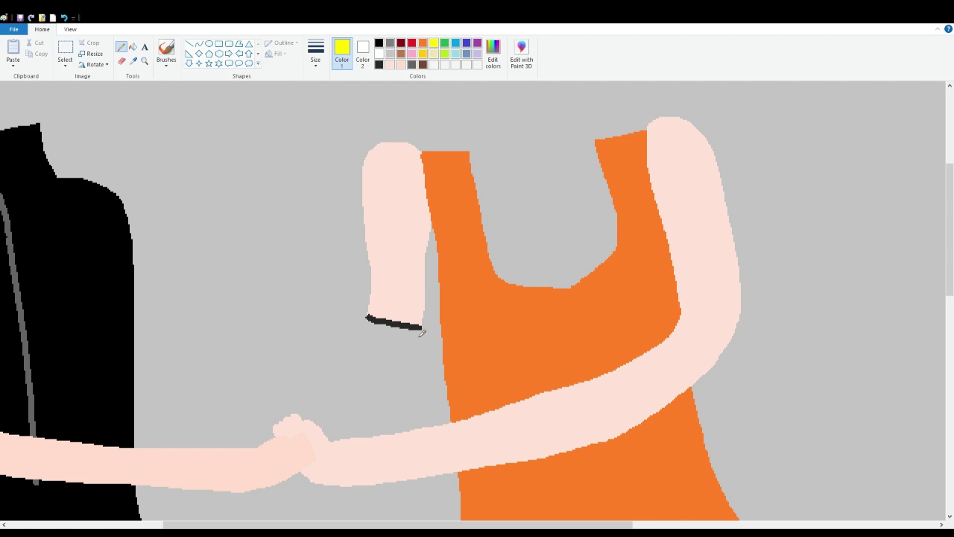
{"action": "left_click_drag", "start_coordinate": [418, 341], "coordinate": [402, 369]}
{"action": "mouse_move", "coordinate": [399, 374]}
{"action": "left_mouse_down"}
{"action": "mouse_move", "coordinate": [367, 392]}
{"action": "mouse_move", "coordinate": [313, 375]}
{"action": "mouse_move", "coordinate": [240, 206]}
{"action": "mouse_move", "coordinate": [247, 176]}
{"action": "mouse_move", "coordinate": [259, 174]}
{"action": "mouse_move", "coordinate": [281, 232]}
{"action": "left_mouse_up"}
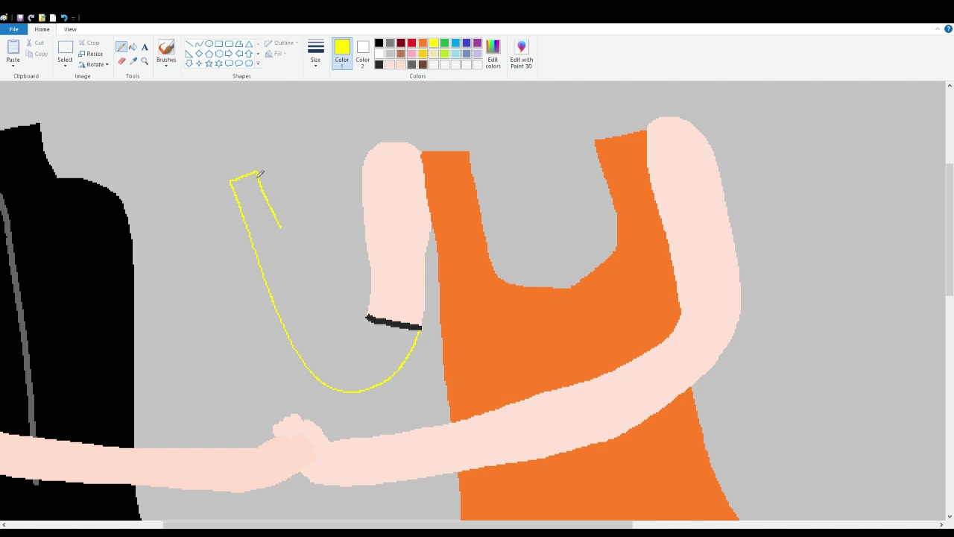
{"action": "mouse_move", "coordinate": [265, 170]}
{"action": "left_mouse_down"}
{"action": "mouse_move", "coordinate": [314, 299]}
{"action": "mouse_move", "coordinate": [345, 357]}
{"action": "mouse_move", "coordinate": [362, 330]}
{"action": "left_mouse_up"}
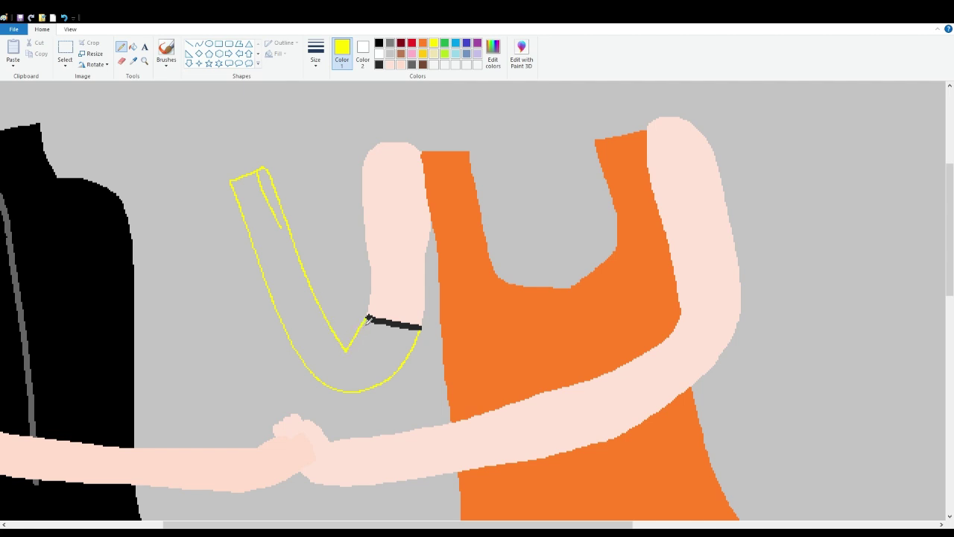
{"action": "left_click", "coordinate": [133, 47]}
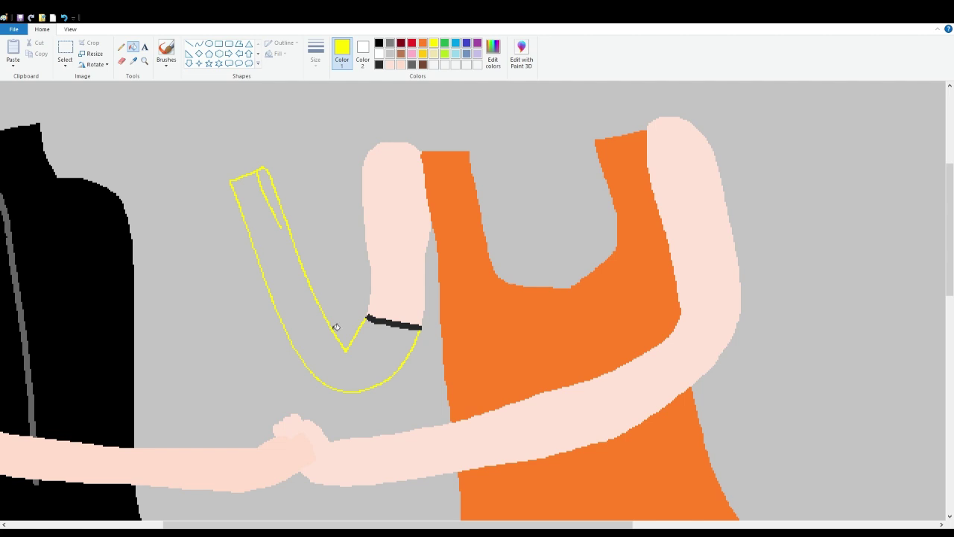
{"action": "left_click", "coordinate": [370, 371]}
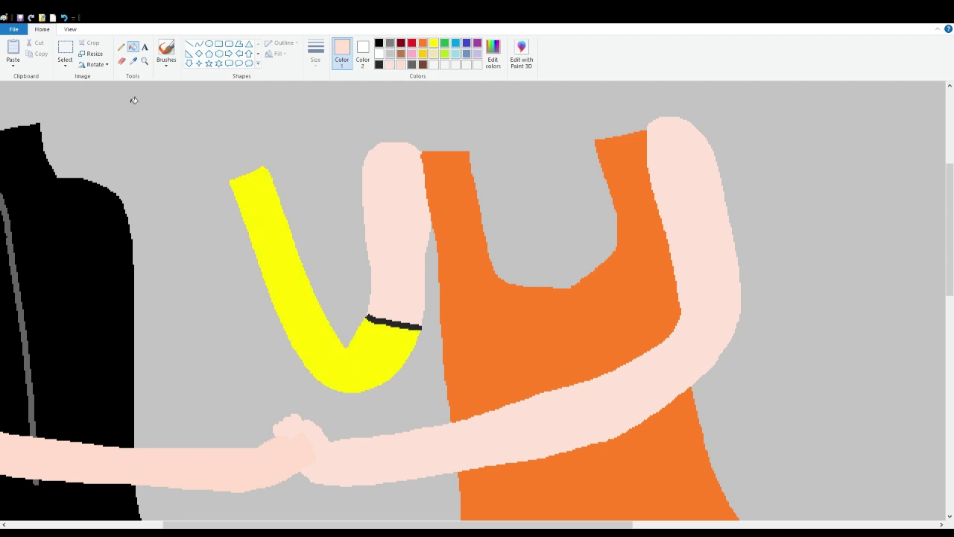
Step: Draw a light peach bent arm from the black figure's front shoulder up over the yellow forearm's end, and fill its sections
{"action": "left_click", "coordinate": [133, 61]}
{"action": "left_click", "coordinate": [121, 46]}
{"action": "mouse_move", "coordinate": [86, 180]}
{"action": "left_mouse_down"}
{"action": "mouse_move", "coordinate": [117, 161]}
{"action": "mouse_move", "coordinate": [147, 172]}
{"action": "mouse_move", "coordinate": [165, 222]}
{"action": "mouse_move", "coordinate": [184, 395]}
{"action": "mouse_move", "coordinate": [217, 161]}
{"action": "mouse_move", "coordinate": [248, 181]}
{"action": "left_mouse_up"}
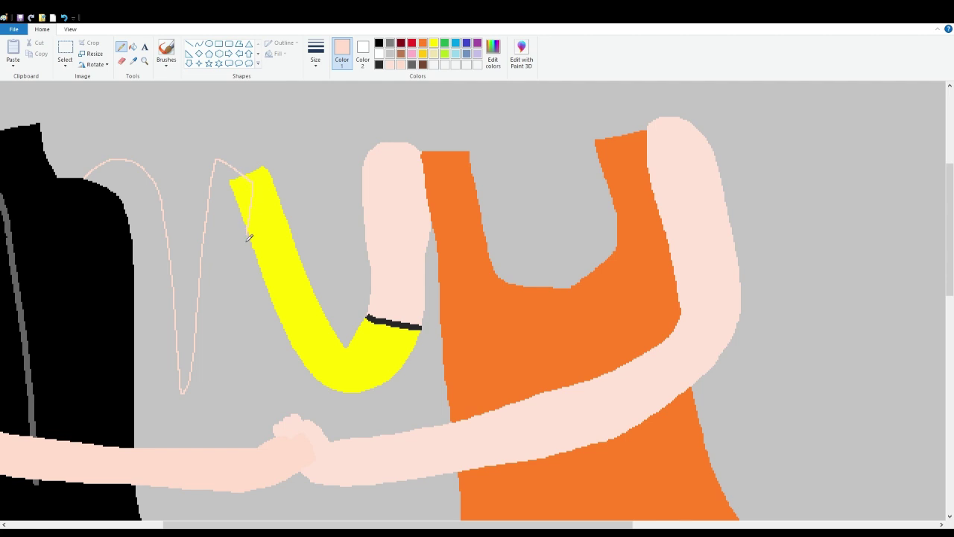
{"action": "mouse_move", "coordinate": [249, 238]}
{"action": "left_mouse_down"}
{"action": "mouse_move", "coordinate": [239, 355]}
{"action": "mouse_move", "coordinate": [217, 414]}
{"action": "mouse_move", "coordinate": [167, 435]}
{"action": "mouse_move", "coordinate": [139, 412]}
{"action": "left_mouse_up"}
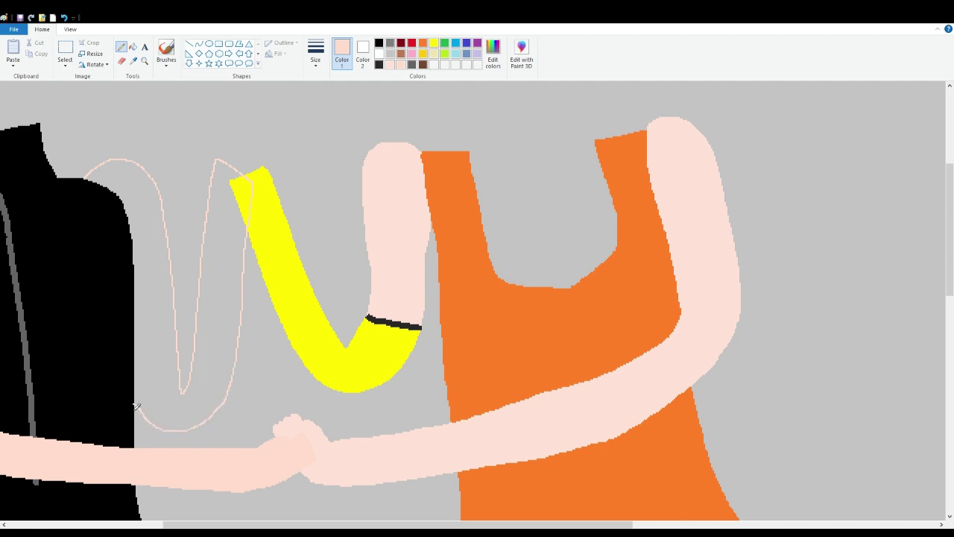
{"action": "left_click", "coordinate": [133, 46]}
{"action": "left_click", "coordinate": [152, 209]}
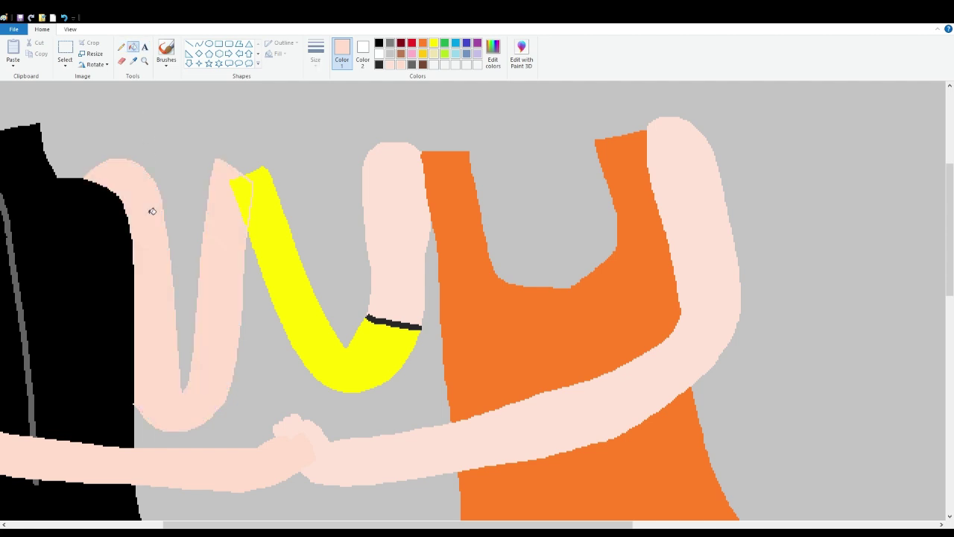
{"action": "left_click", "coordinate": [246, 198]}
Step: Draw a light peach hand with separated fingers at the end of the black figure's raised forearm and fill it
{"action": "left_click", "coordinate": [122, 47]}
{"action": "left_click", "coordinate": [71, 29]}
{"action": "left_click", "coordinate": [13, 52]}
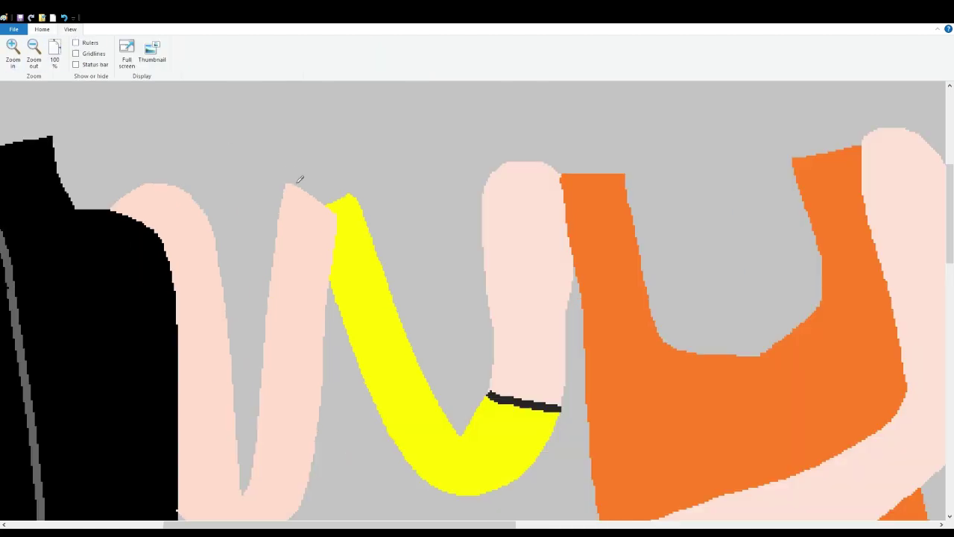
{"action": "mouse_move", "coordinate": [288, 193]}
{"action": "left_mouse_down"}
{"action": "mouse_move", "coordinate": [311, 153]}
{"action": "mouse_move", "coordinate": [304, 176]}
{"action": "mouse_move", "coordinate": [321, 141]}
{"action": "mouse_move", "coordinate": [331, 148]}
{"action": "mouse_move", "coordinate": [321, 171]}
{"action": "mouse_move", "coordinate": [335, 143]}
{"action": "mouse_move", "coordinate": [332, 174]}
{"action": "mouse_move", "coordinate": [343, 147]}
{"action": "mouse_move", "coordinate": [343, 174]}
{"action": "left_mouse_up"}
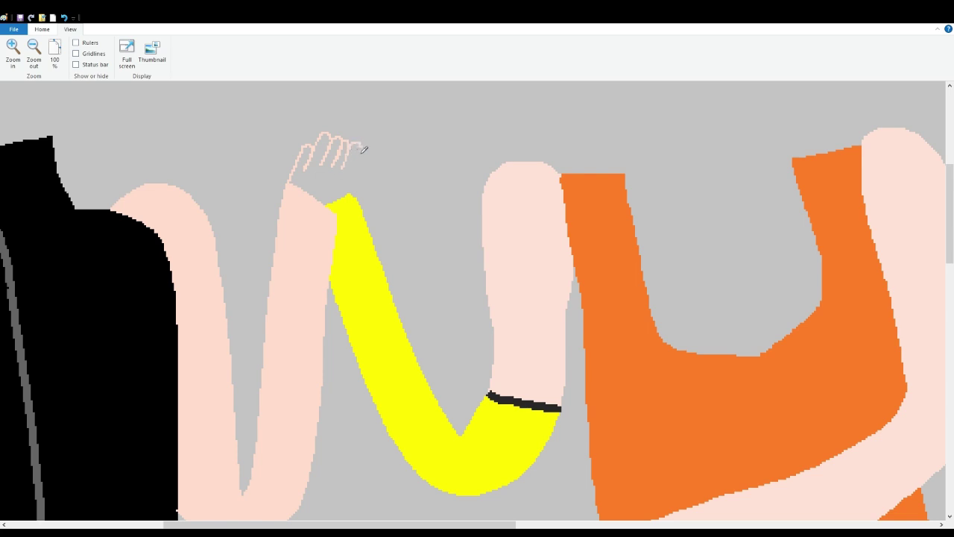
{"action": "left_click_drag", "start_coordinate": [364, 150], "coordinate": [340, 210]}
{"action": "left_click", "coordinate": [42, 29]}
{"action": "left_click", "coordinate": [132, 47]}
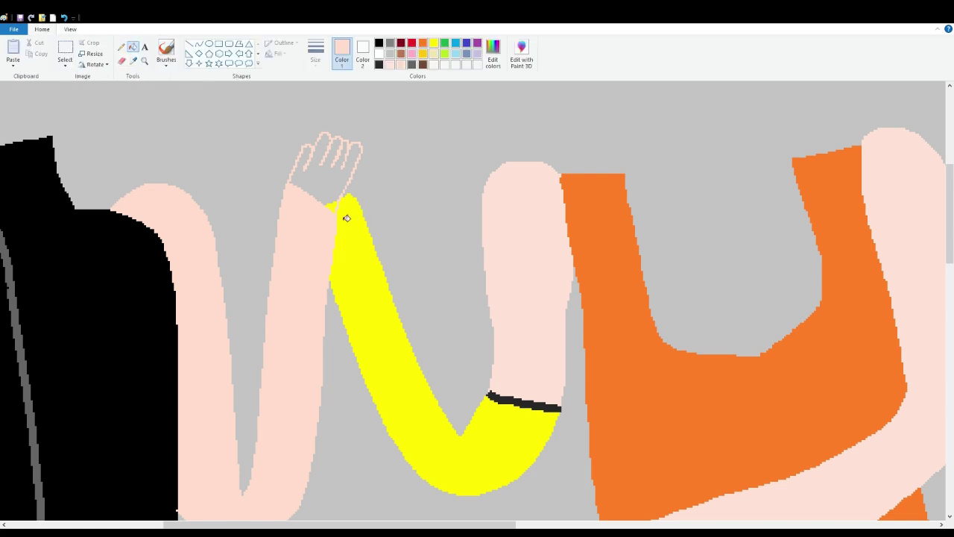
{"action": "left_click", "coordinate": [328, 195]}
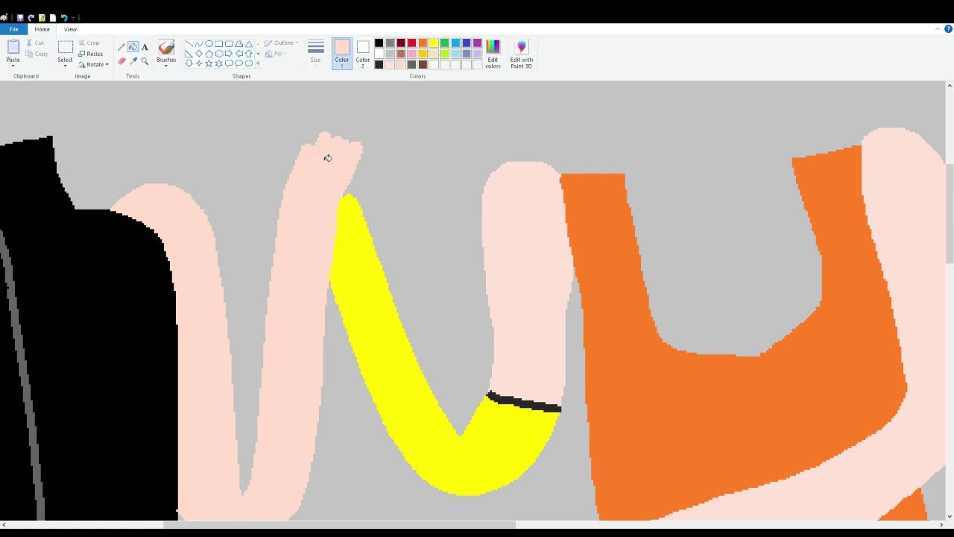
Step: Extend the yellow forearm's upper tip to meet the peach hand and fill the small gap with yellow
{"action": "left_click", "coordinate": [434, 44]}
{"action": "left_click", "coordinate": [121, 47]}
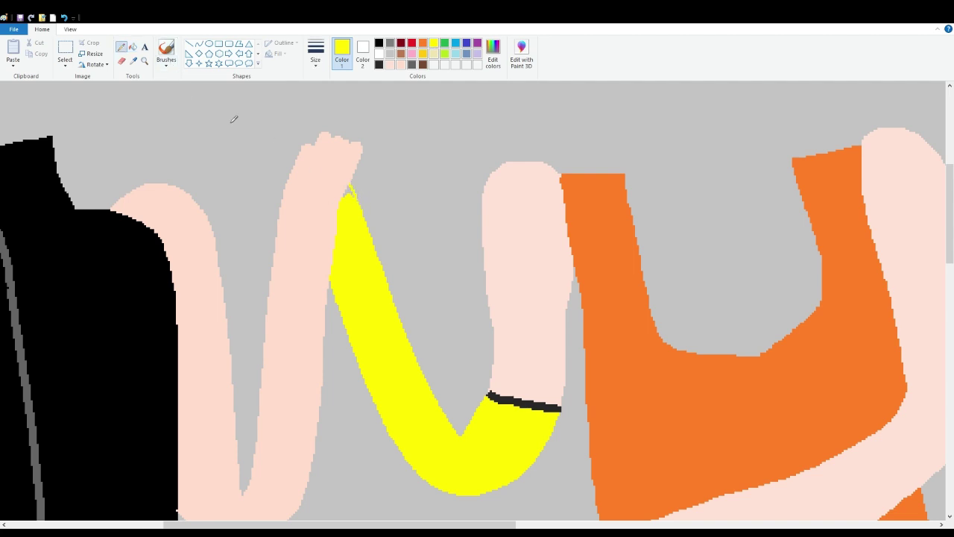
{"action": "left_click", "coordinate": [133, 47]}
{"action": "left_click", "coordinate": [352, 193]}
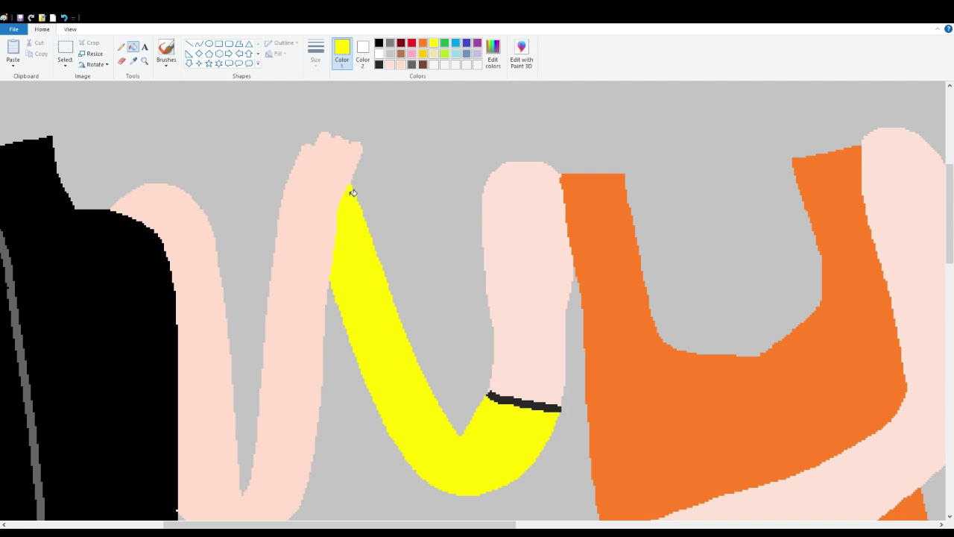
Step: Draw a yellow hand with curled fingers on the far side of the raised peach hand and fill it with yellow
{"action": "left_click", "coordinate": [121, 46]}
{"action": "left_click_drag", "start_coordinate": [314, 144], "coordinate": [279, 152]}
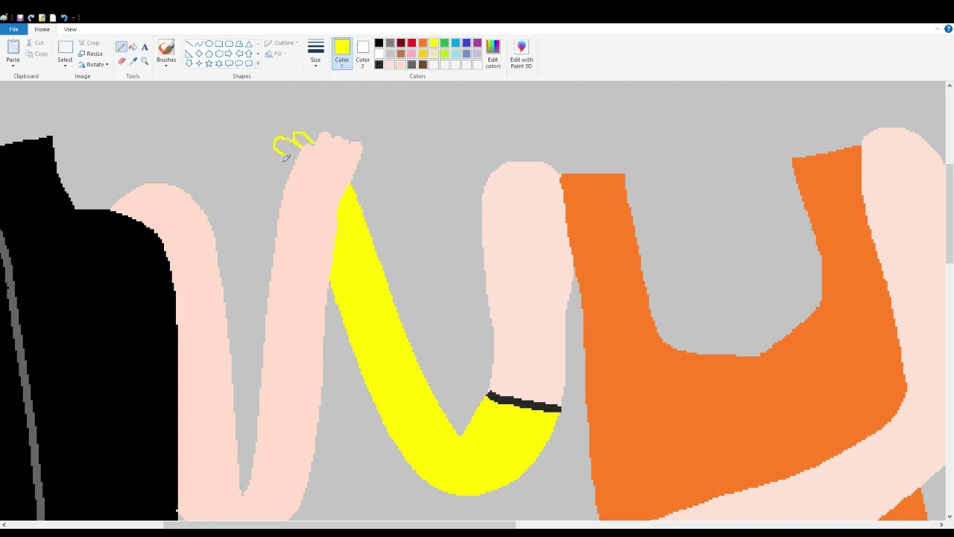
{"action": "key", "text": "ctrl+z"}
{"action": "mouse_move", "coordinate": [294, 136]}
{"action": "left_mouse_down"}
{"action": "mouse_move", "coordinate": [299, 144]}
{"action": "mouse_move", "coordinate": [283, 133]}
{"action": "mouse_move", "coordinate": [271, 138]}
{"action": "left_mouse_up"}
{"action": "left_click_drag", "start_coordinate": [262, 148], "coordinate": [287, 181]}
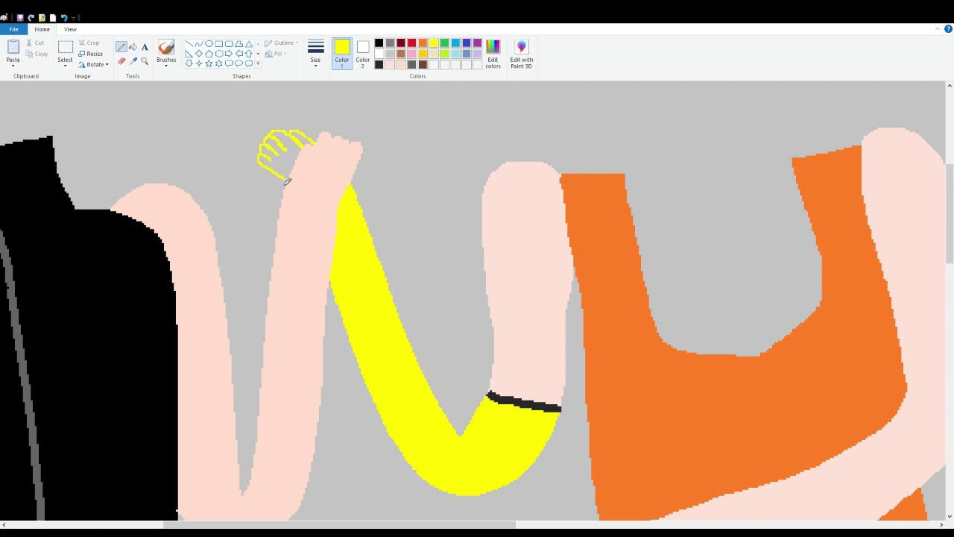
{"action": "left_click", "coordinate": [133, 46]}
{"action": "left_click", "coordinate": [287, 165]}
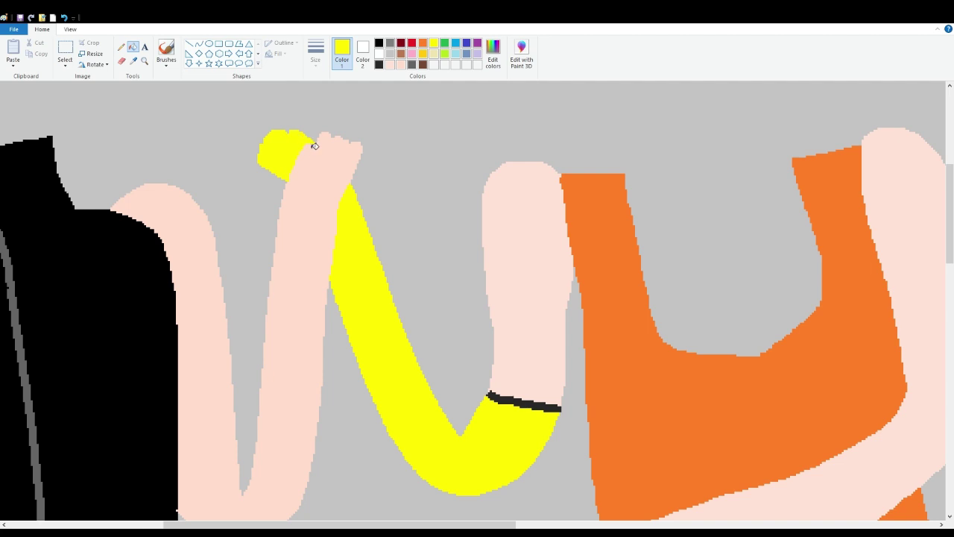
Step: Draw a thin near-black line across the yellow hand and thick near-black stripes along both edges of the yellow forearm
{"action": "left_click", "coordinate": [379, 66]}
{"action": "left_click", "coordinate": [122, 47]}
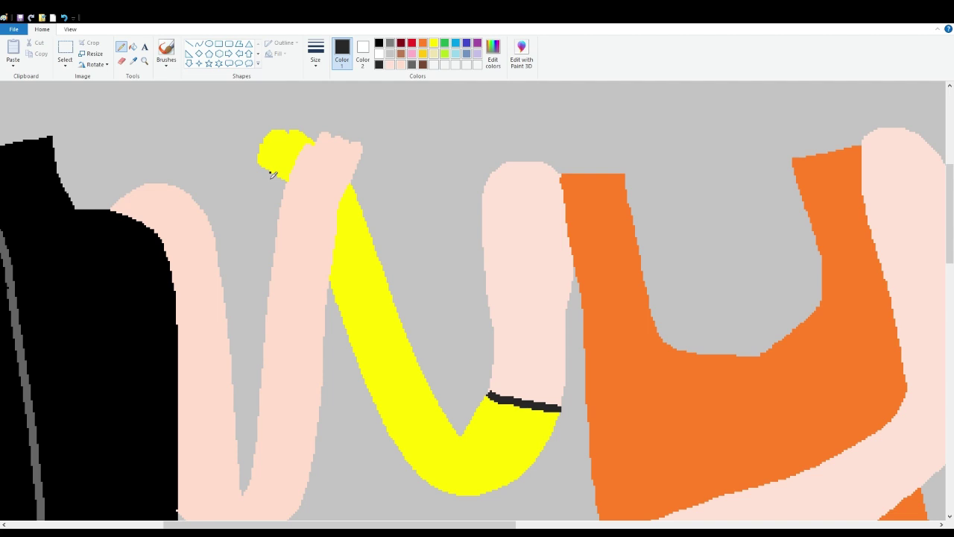
{"action": "left_click_drag", "start_coordinate": [271, 172], "coordinate": [301, 137]}
{"action": "left_click_drag", "start_coordinate": [362, 217], "coordinate": [418, 355]}
{"action": "left_click_drag", "start_coordinate": [336, 290], "coordinate": [361, 344]}
{"action": "key", "text": "ctrl+z"}
{"action": "left_click_drag", "start_coordinate": [332, 290], "coordinate": [363, 361]}
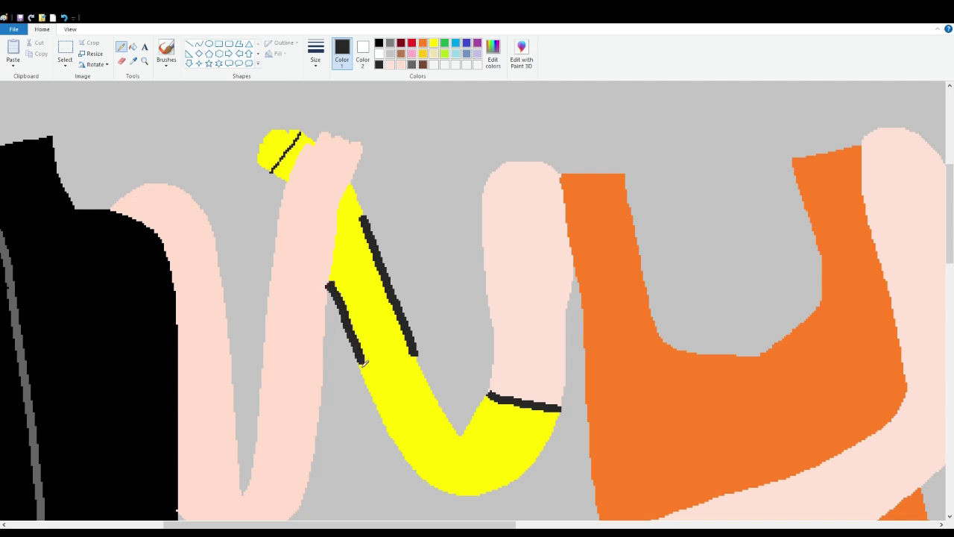
Step: Add two near-black ovals and thick marks along the elbow's inner and outer edges on the yellow arm, filling the longer oval
{"action": "mouse_move", "coordinate": [387, 392]}
{"action": "left_mouse_down"}
{"action": "mouse_move", "coordinate": [372, 327]}
{"action": "mouse_move", "coordinate": [384, 328]}
{"action": "mouse_move", "coordinate": [403, 364]}
{"action": "mouse_move", "coordinate": [408, 404]}
{"action": "mouse_move", "coordinate": [399, 406]}
{"action": "mouse_move", "coordinate": [389, 385]}
{"action": "left_mouse_up"}
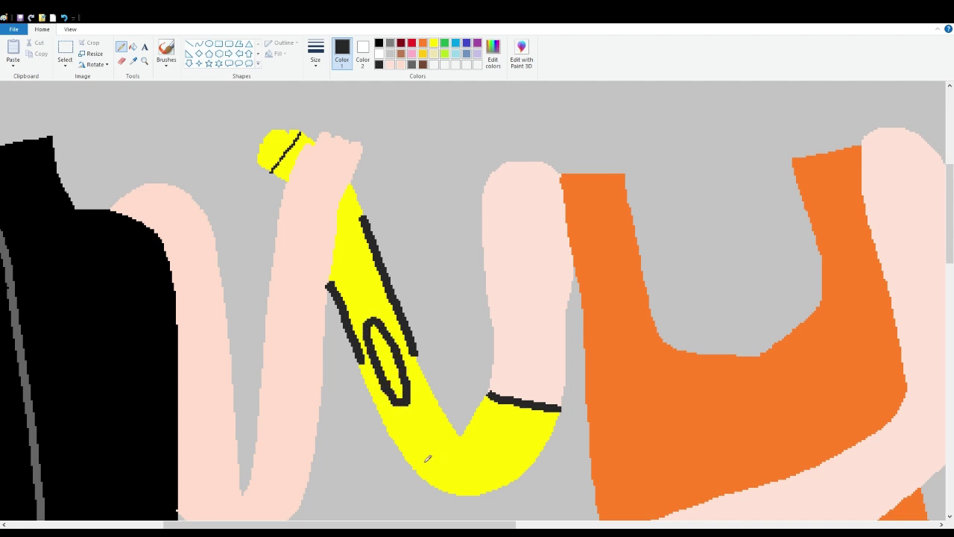
{"action": "mouse_move", "coordinate": [427, 460]}
{"action": "left_mouse_down"}
{"action": "mouse_move", "coordinate": [458, 478]}
{"action": "mouse_move", "coordinate": [467, 471]}
{"action": "mouse_move", "coordinate": [431, 453]}
{"action": "left_mouse_up"}
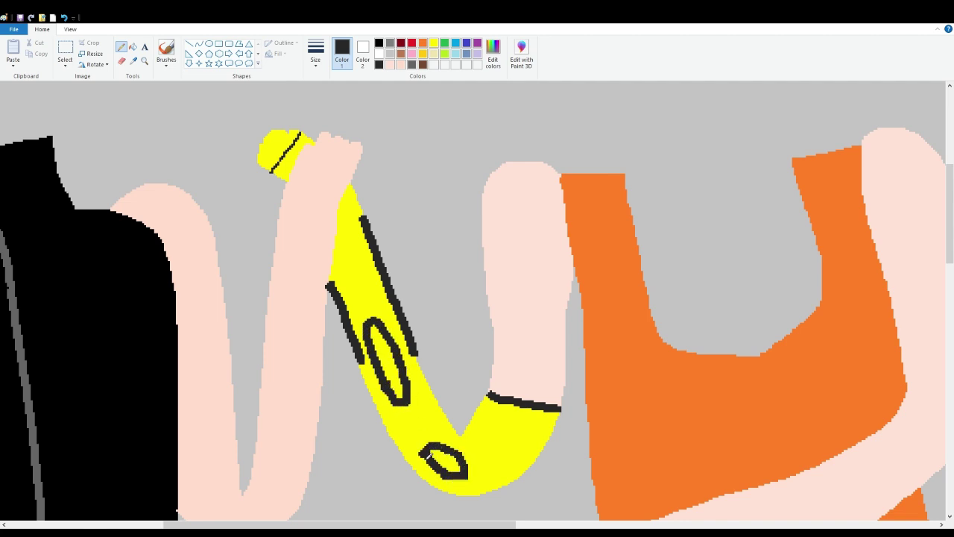
{"action": "left_click_drag", "start_coordinate": [436, 398], "coordinate": [462, 438]}
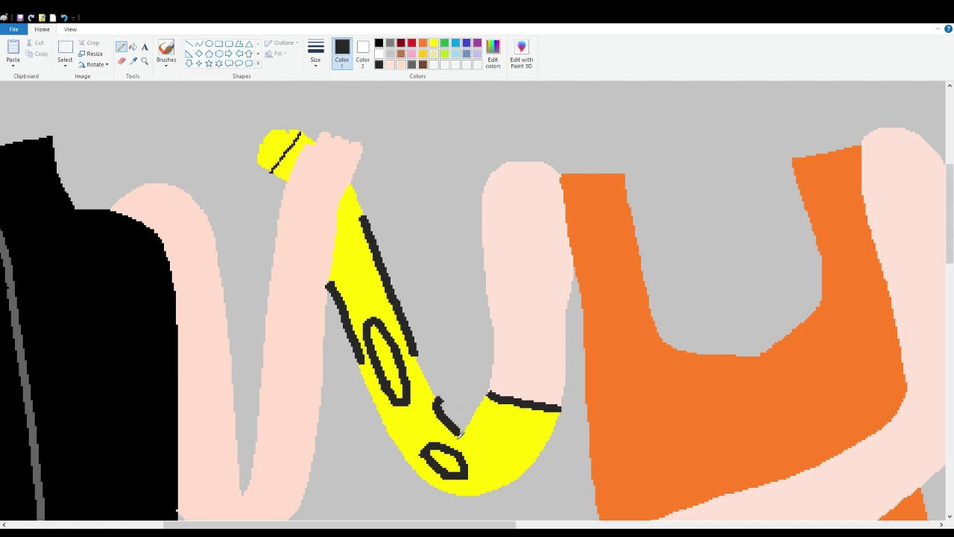
{"action": "key", "text": "ctrl+z"}
{"action": "left_click", "coordinate": [436, 400]}
{"action": "mouse_move", "coordinate": [437, 402]}
{"action": "left_mouse_down"}
{"action": "mouse_move", "coordinate": [458, 435]}
{"action": "mouse_move", "coordinate": [475, 414]}
{"action": "left_mouse_up"}
{"action": "mouse_move", "coordinate": [437, 486]}
{"action": "left_mouse_down"}
{"action": "mouse_move", "coordinate": [477, 495]}
{"action": "mouse_move", "coordinate": [517, 477]}
{"action": "left_mouse_up"}
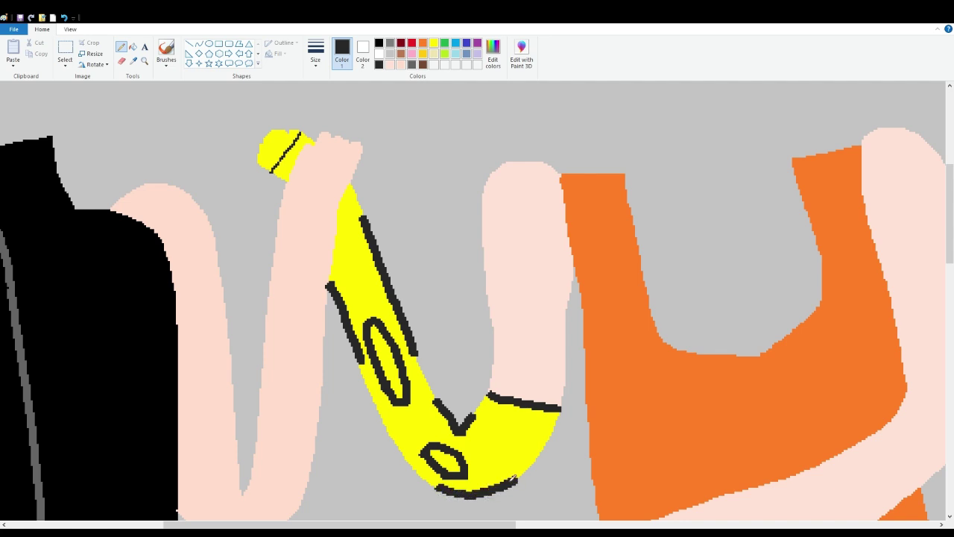
{"action": "left_click", "coordinate": [132, 46]}
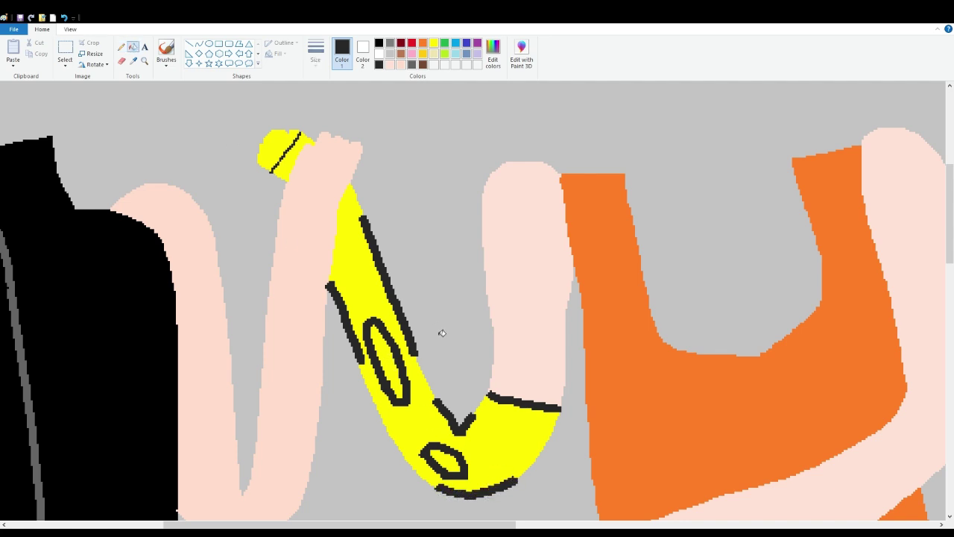
{"action": "left_click", "coordinate": [377, 342]}
Step: Trim the dark stripe's overlap on the raised peach arm, and draw a light peach neck above the black collar and fill it
{"action": "left_click", "coordinate": [400, 65]}
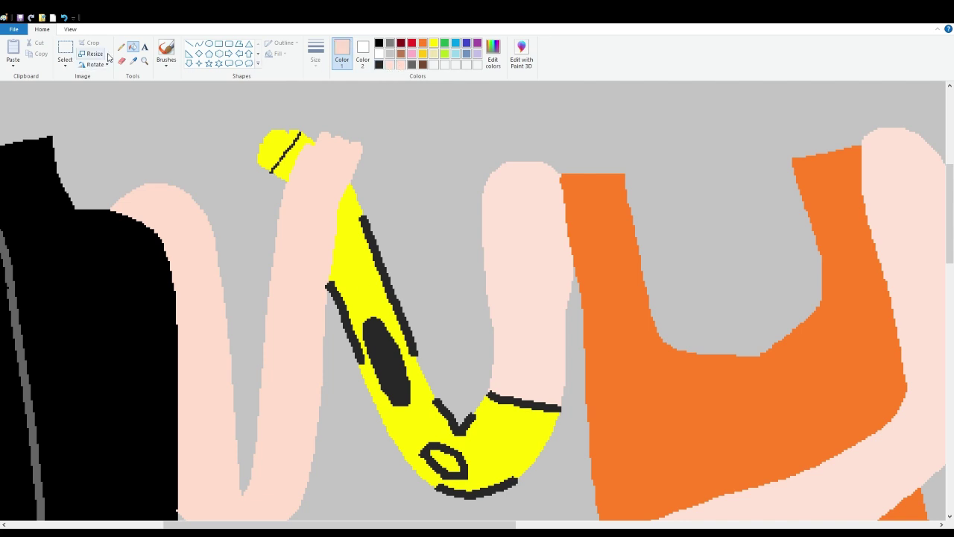
{"action": "left_click", "coordinate": [120, 46]}
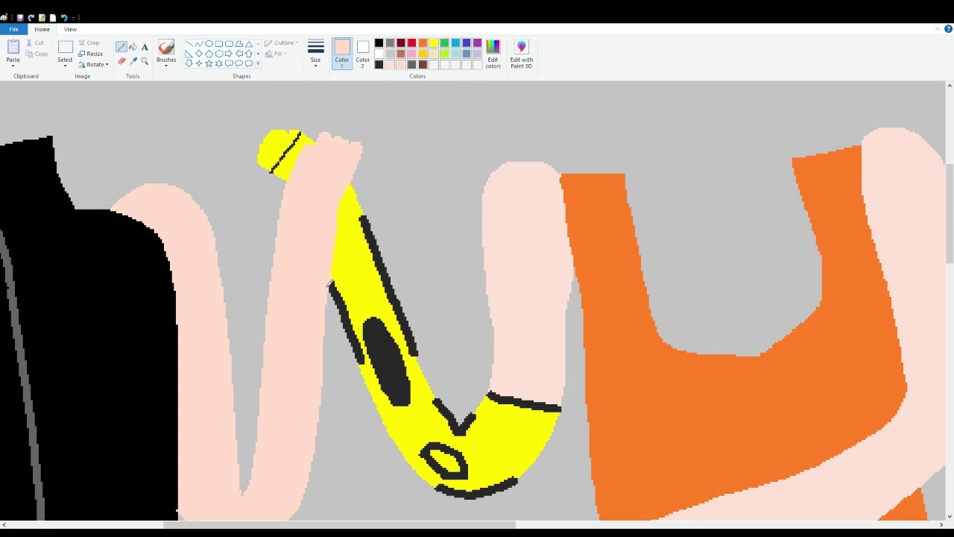
{"action": "left_click", "coordinate": [71, 29]}
{"action": "left_click", "coordinate": [55, 54]}
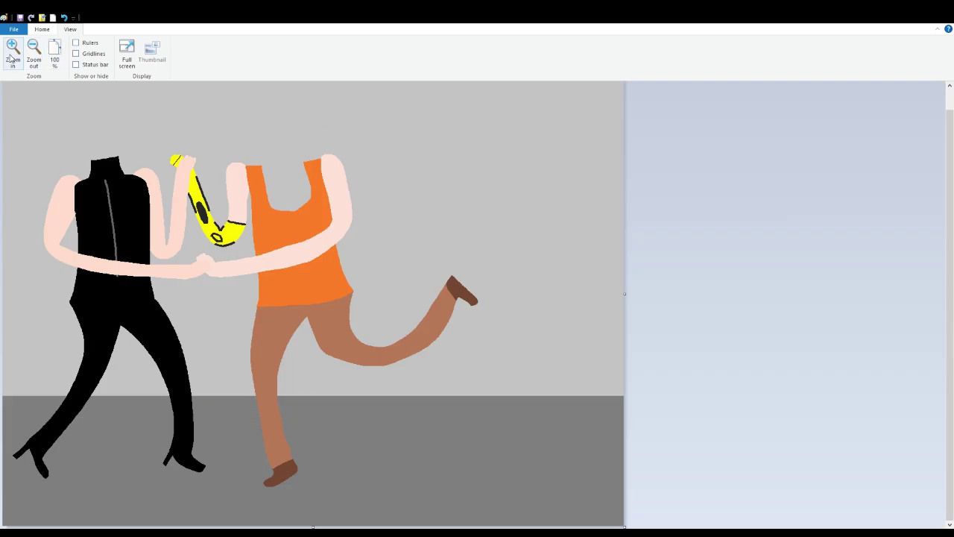
{"action": "left_click", "coordinate": [12, 52]}
{"action": "left_click", "coordinate": [12, 58]}
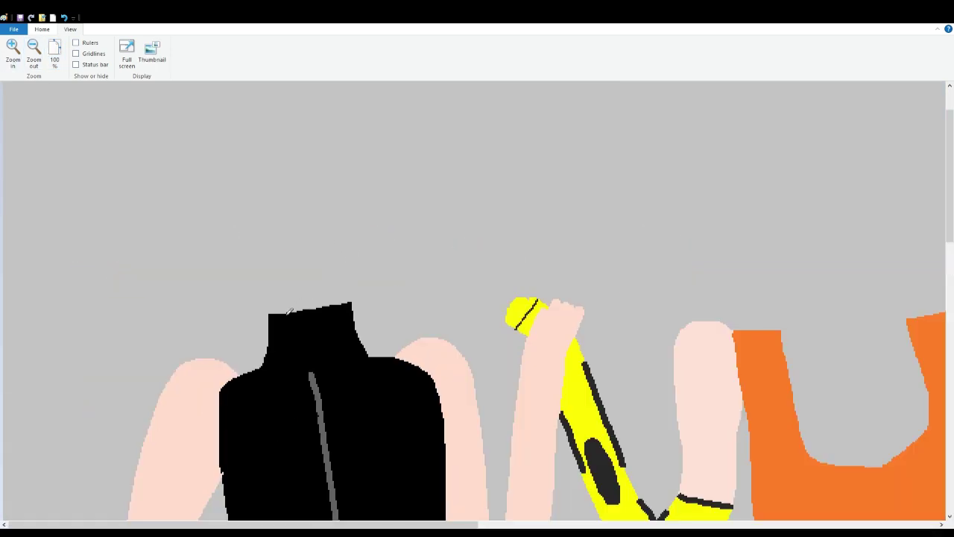
{"action": "mouse_move", "coordinate": [272, 311]}
{"action": "left_mouse_down"}
{"action": "mouse_move", "coordinate": [280, 283]}
{"action": "mouse_move", "coordinate": [325, 282]}
{"action": "left_mouse_up"}
{"action": "left_click", "coordinate": [42, 29]}
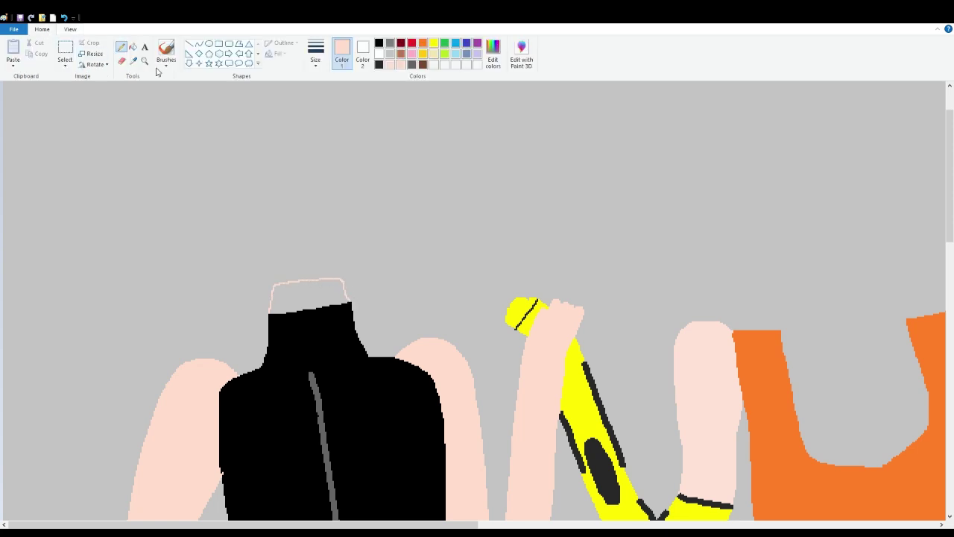
{"action": "left_click", "coordinate": [133, 46]}
{"action": "left_click", "coordinate": [340, 286]}
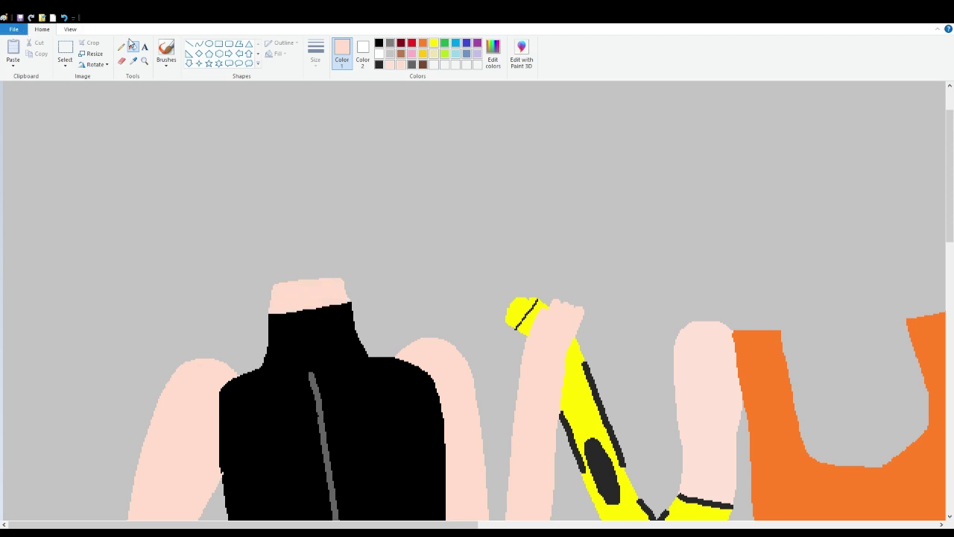
Step: Draw a tall rounded head outline in light peach above the black figure's neck and fill it
{"action": "left_click", "coordinate": [70, 29]}
{"action": "left_click", "coordinate": [54, 49]}
{"action": "left_click", "coordinate": [41, 29]}
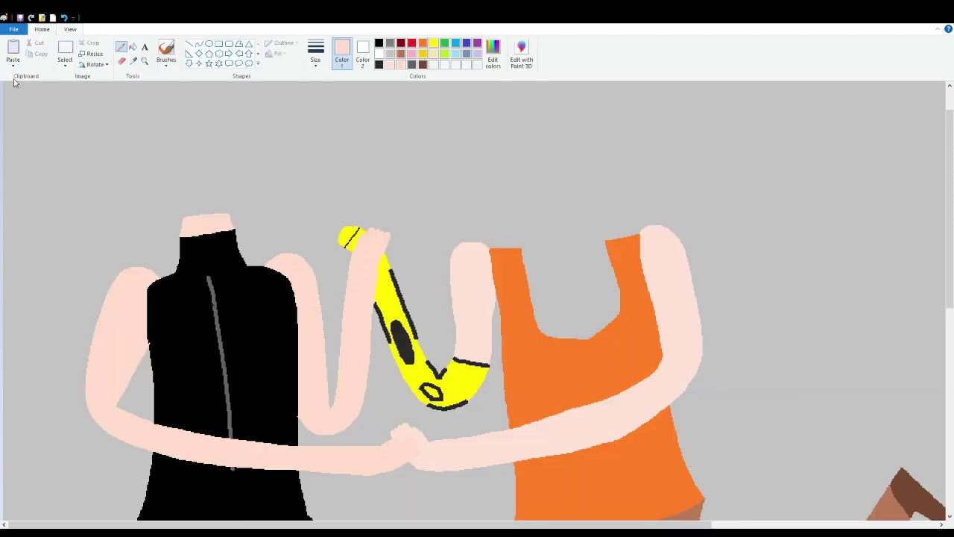
{"action": "scroll", "coordinate": [199, 200], "scroll_direction": "up", "scroll_amount": 1}
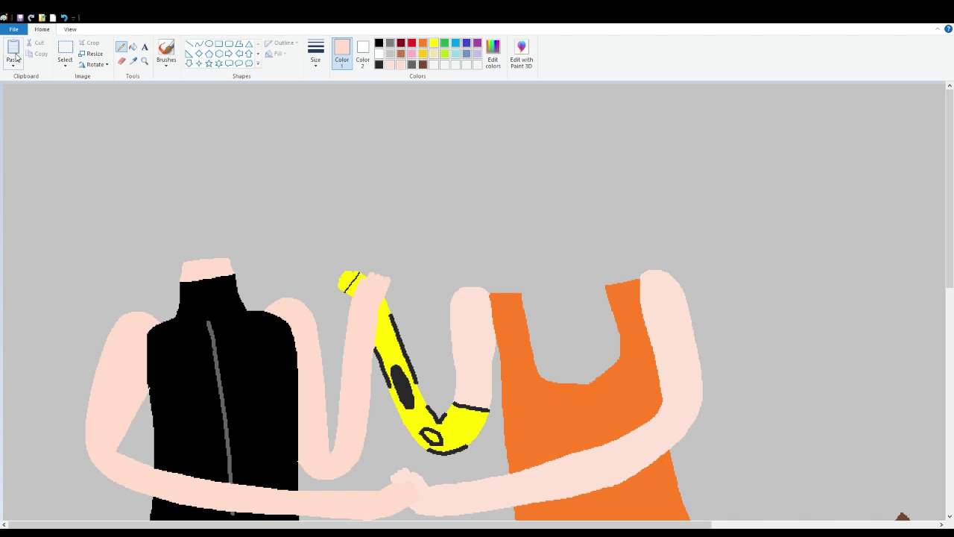
{"action": "left_click", "coordinate": [67, 32]}
{"action": "left_click", "coordinate": [13, 49]}
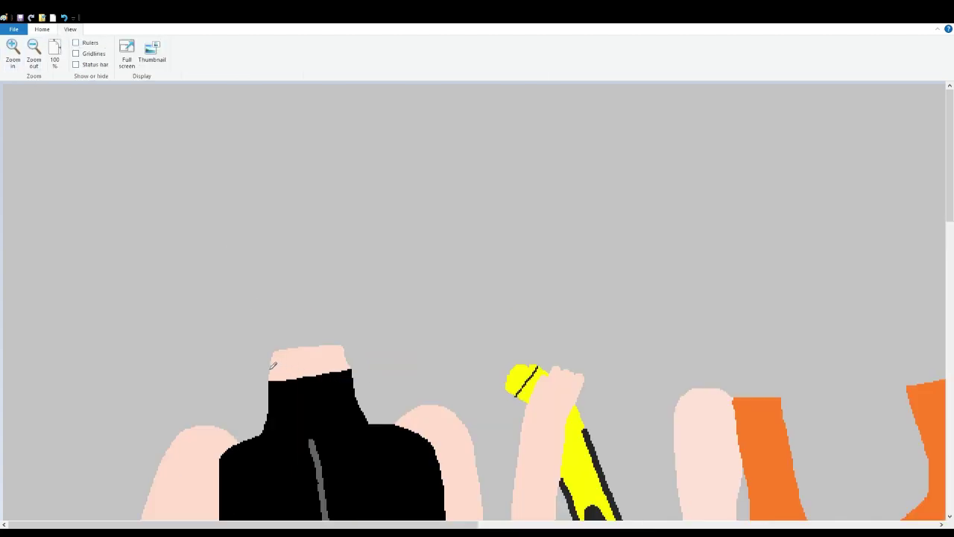
{"action": "mouse_move", "coordinate": [273, 364]}
{"action": "left_mouse_down"}
{"action": "mouse_move", "coordinate": [251, 322]}
{"action": "mouse_move", "coordinate": [244, 258]}
{"action": "mouse_move", "coordinate": [249, 226]}
{"action": "mouse_move", "coordinate": [285, 208]}
{"action": "mouse_move", "coordinate": [325, 207]}
{"action": "mouse_move", "coordinate": [355, 222]}
{"action": "mouse_move", "coordinate": [361, 320]}
{"action": "mouse_move", "coordinate": [348, 356]}
{"action": "left_mouse_up"}
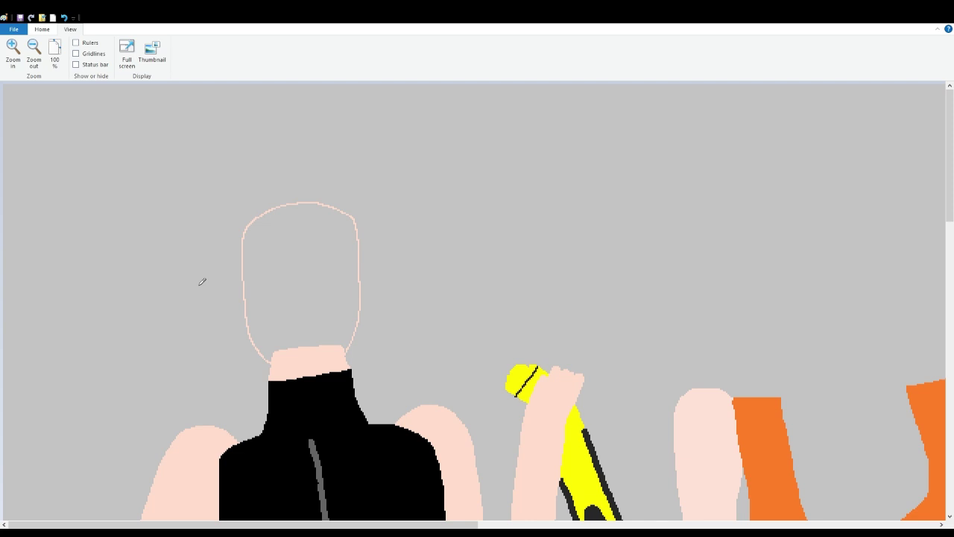
{"action": "left_click", "coordinate": [41, 33]}
{"action": "left_click", "coordinate": [132, 47]}
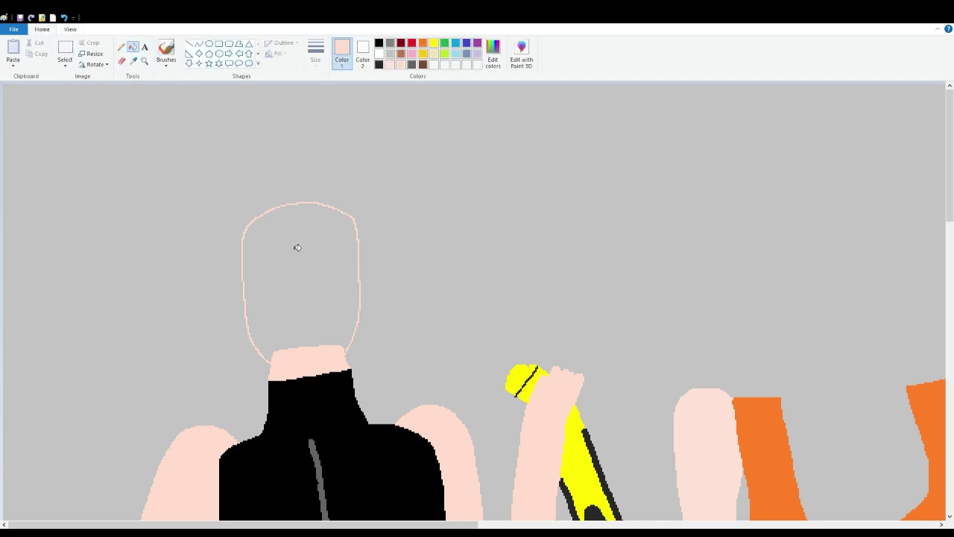
{"action": "left_click", "coordinate": [296, 246]}
Step: Draw a small rounded ear on each side of the head with the Pencil and fill both with light peach
{"action": "left_click", "coordinate": [70, 30]}
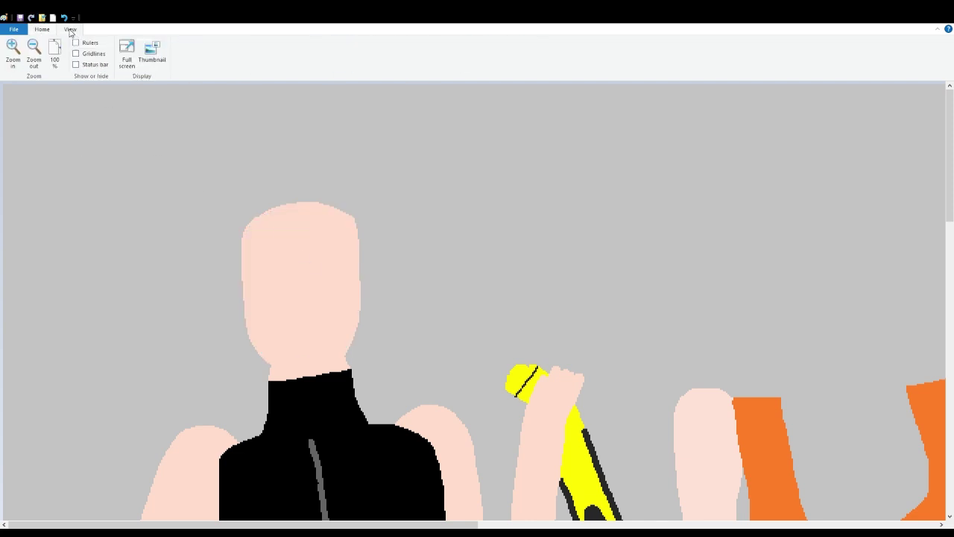
{"action": "left_click", "coordinate": [12, 51]}
{"action": "left_click", "coordinate": [42, 30]}
{"action": "left_click", "coordinate": [120, 49]}
{"action": "scroll", "coordinate": [475, 306], "scroll_direction": "down", "scroll_amount": 3}
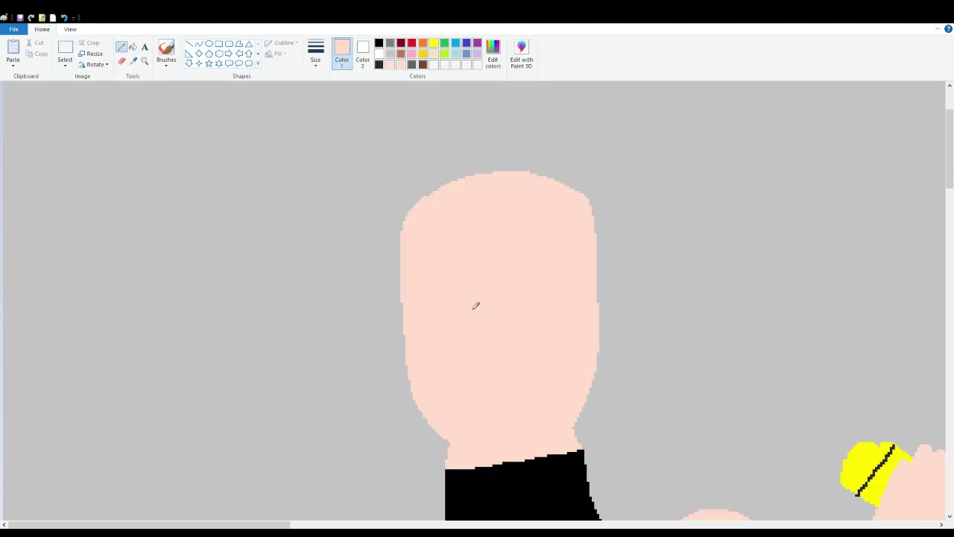
{"action": "mouse_move", "coordinate": [389, 296]}
{"action": "left_mouse_down"}
{"action": "mouse_move", "coordinate": [381, 340]}
{"action": "mouse_move", "coordinate": [405, 348]}
{"action": "left_mouse_up"}
{"action": "key", "text": "ctrl+z"}
{"action": "mouse_move", "coordinate": [626, 305]}
{"action": "left_mouse_down"}
{"action": "mouse_move", "coordinate": [618, 334]}
{"action": "mouse_move", "coordinate": [598, 343]}
{"action": "left_mouse_up"}
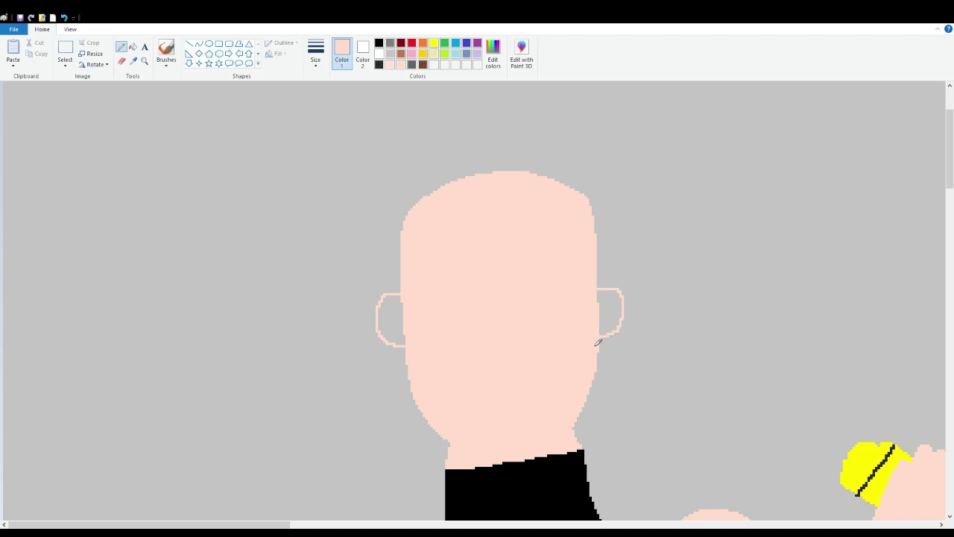
{"action": "left_click", "coordinate": [133, 47]}
{"action": "left_click", "coordinate": [400, 314]}
{"action": "left_click", "coordinate": [619, 321]}
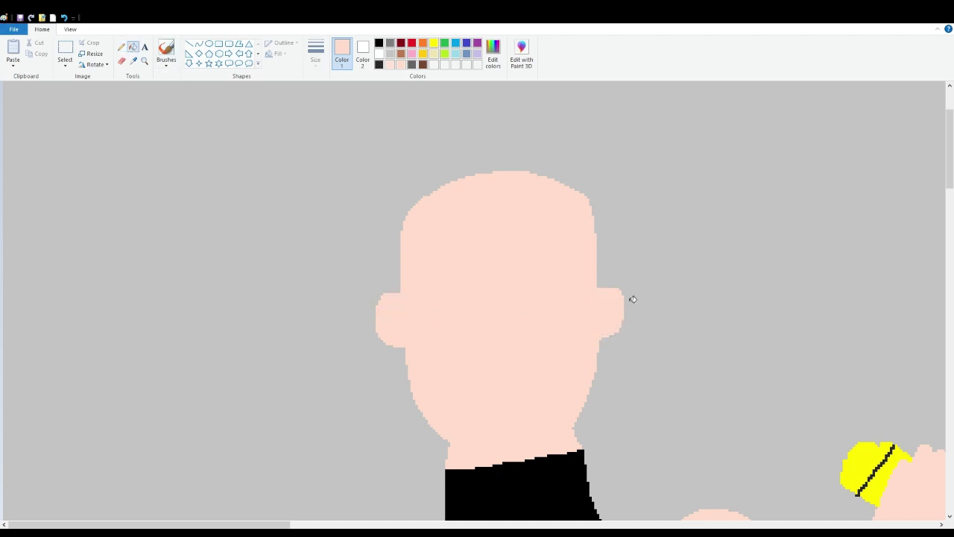
Step: Draw a black hair outline with jagged ends around the black figure's head, down to the collar, and fill it black
{"action": "left_click", "coordinate": [379, 42]}
{"action": "left_click", "coordinate": [70, 29]}
{"action": "left_click", "coordinate": [34, 48]}
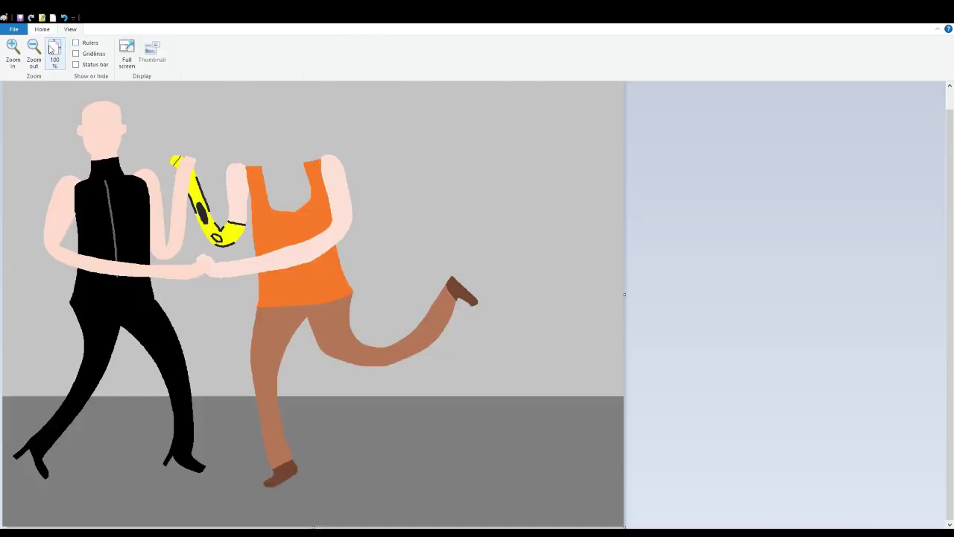
{"action": "left_click", "coordinate": [13, 47]}
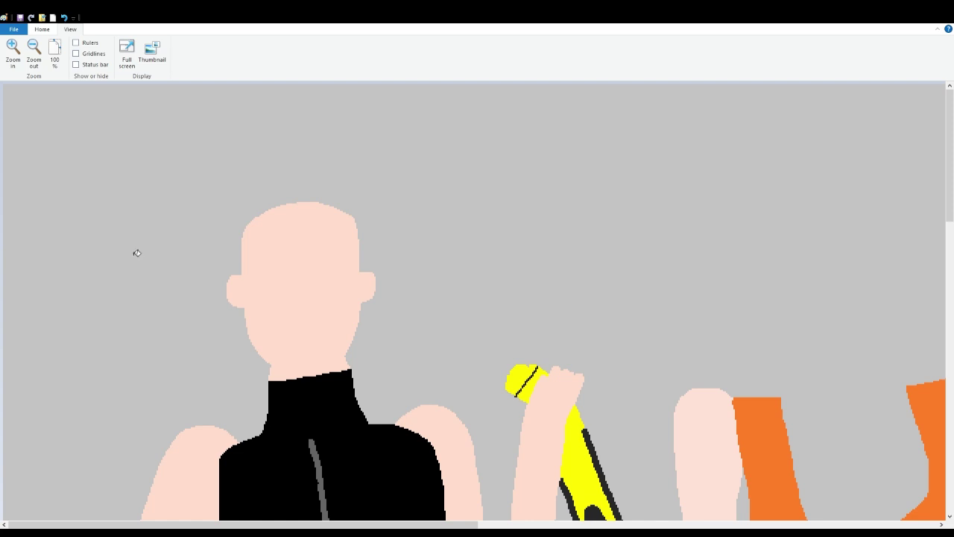
{"action": "left_click", "coordinate": [42, 29]}
{"action": "left_click", "coordinate": [121, 46]}
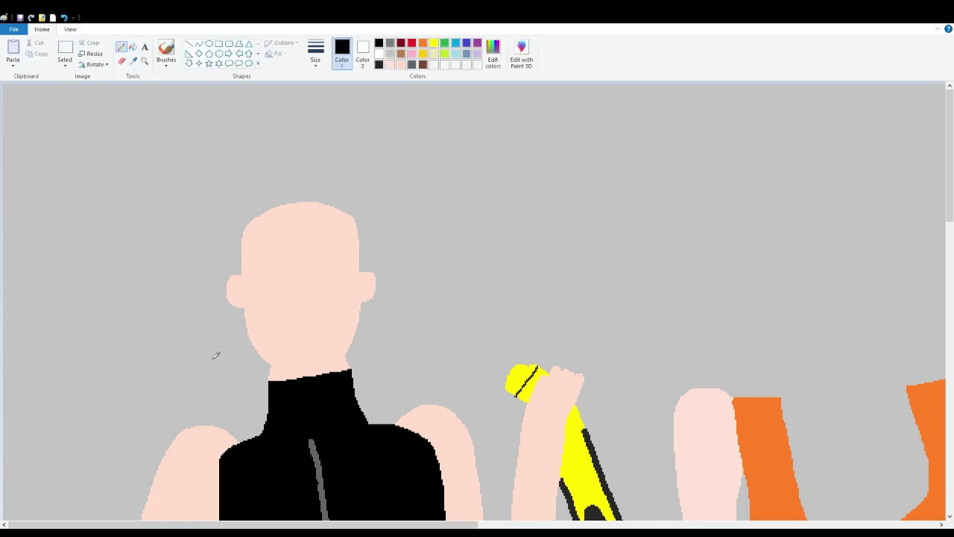
{"action": "mouse_move", "coordinate": [217, 349]}
{"action": "left_mouse_down"}
{"action": "mouse_move", "coordinate": [235, 201]}
{"action": "mouse_move", "coordinate": [251, 165]}
{"action": "mouse_move", "coordinate": [283, 149]}
{"action": "left_mouse_up"}
{"action": "key", "text": "ctrl+z"}
{"action": "mouse_move", "coordinate": [221, 324]}
{"action": "left_mouse_down"}
{"action": "mouse_move", "coordinate": [228, 239]}
{"action": "mouse_move", "coordinate": [257, 185]}
{"action": "mouse_move", "coordinate": [319, 175]}
{"action": "mouse_move", "coordinate": [361, 184]}
{"action": "mouse_move", "coordinate": [388, 226]}
{"action": "mouse_move", "coordinate": [403, 381]}
{"action": "mouse_move", "coordinate": [403, 398]}
{"action": "mouse_move", "coordinate": [393, 385]}
{"action": "mouse_move", "coordinate": [394, 405]}
{"action": "mouse_move", "coordinate": [382, 389]}
{"action": "mouse_move", "coordinate": [383, 402]}
{"action": "mouse_move", "coordinate": [353, 396]}
{"action": "left_mouse_up"}
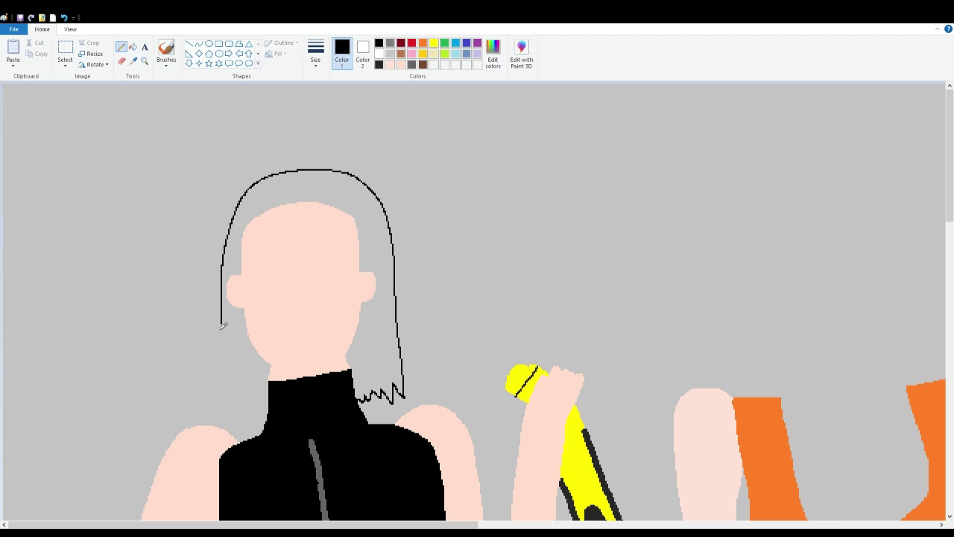
{"action": "mouse_move", "coordinate": [221, 333]}
{"action": "left_mouse_down"}
{"action": "mouse_move", "coordinate": [216, 416]}
{"action": "mouse_move", "coordinate": [231, 402]}
{"action": "mouse_move", "coordinate": [232, 417]}
{"action": "mouse_move", "coordinate": [264, 407]}
{"action": "left_mouse_up"}
{"action": "left_click", "coordinate": [133, 46]}
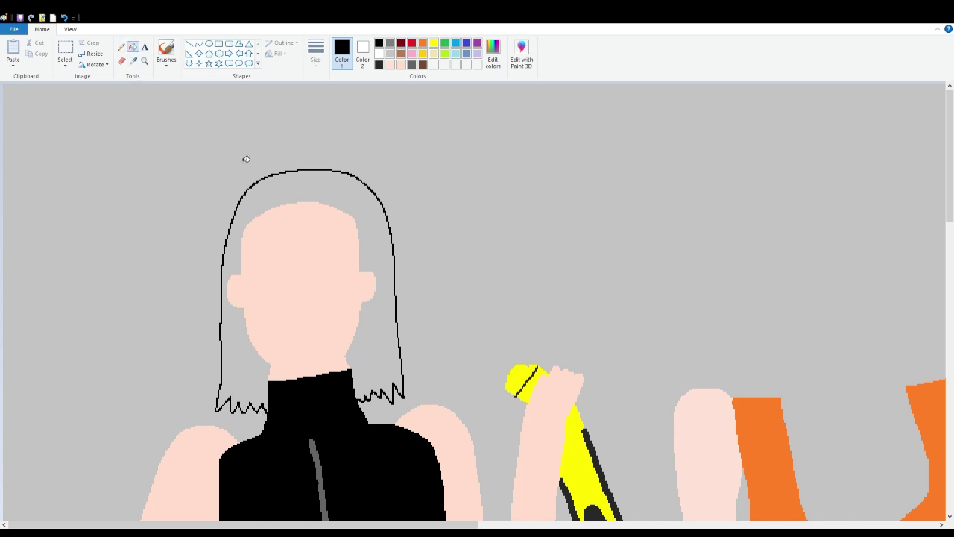
{"action": "left_click", "coordinate": [299, 198]}
Step: Draw a curved black hairline across the upper forehead and fill the strip above it black
{"action": "left_click", "coordinate": [121, 46]}
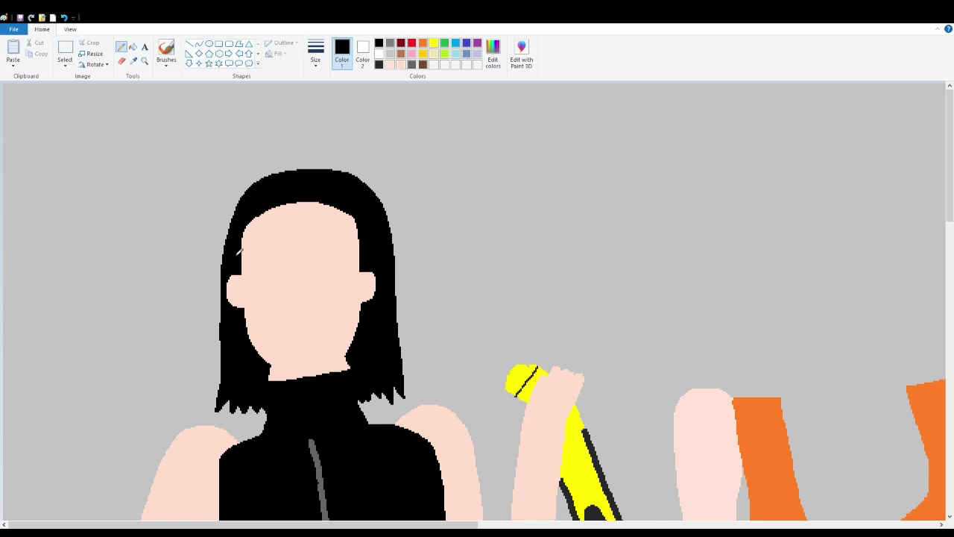
{"action": "mouse_move", "coordinate": [244, 236]}
{"action": "left_mouse_down"}
{"action": "mouse_move", "coordinate": [301, 215]}
{"action": "mouse_move", "coordinate": [357, 225]}
{"action": "left_mouse_up"}
{"action": "left_click", "coordinate": [132, 47]}
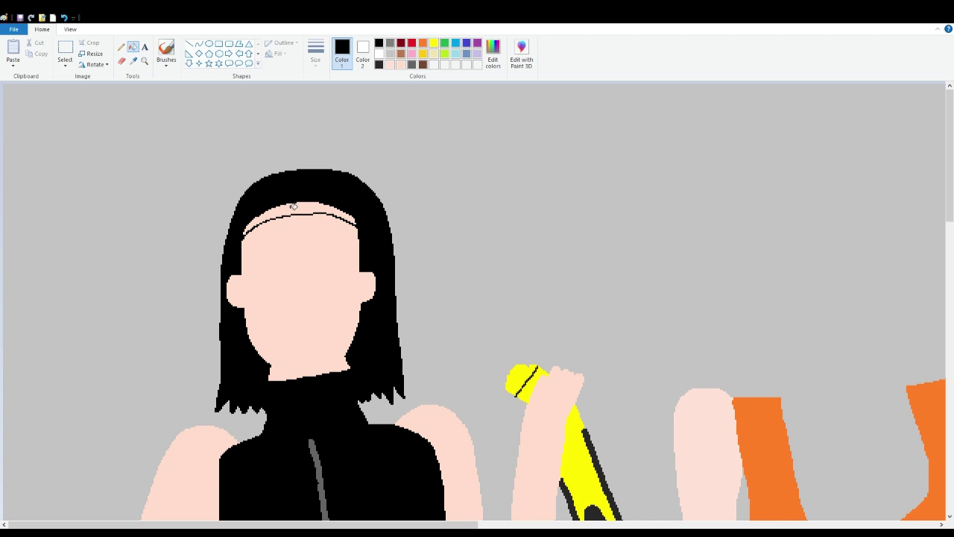
{"action": "left_click", "coordinate": [295, 208]}
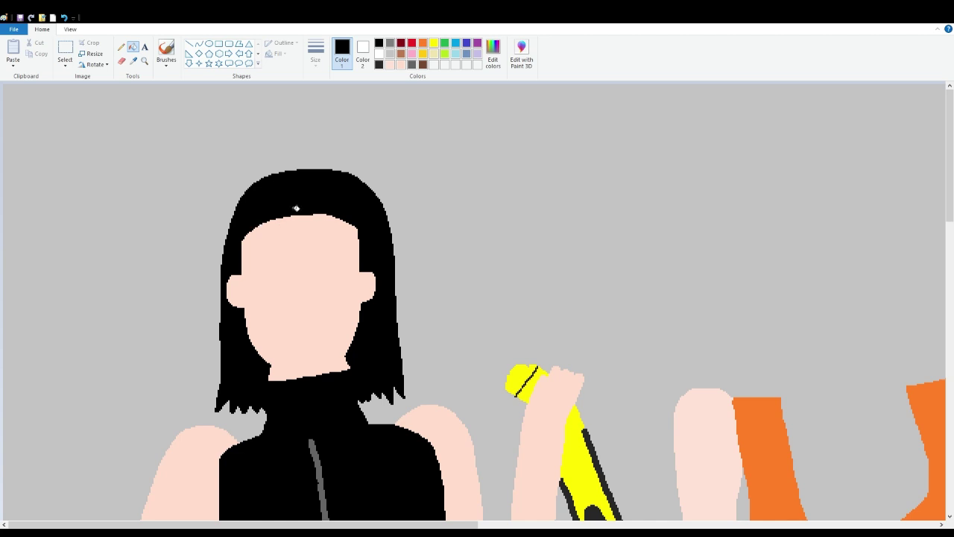
Step: Add a zigzag fringe along the hairline with the Pencil and fill its gaps black
{"action": "left_click", "coordinate": [121, 46]}
{"action": "mouse_move", "coordinate": [254, 229]}
{"action": "left_mouse_down"}
{"action": "mouse_move", "coordinate": [278, 226]}
{"action": "mouse_move", "coordinate": [294, 236]}
{"action": "mouse_move", "coordinate": [297, 223]}
{"action": "mouse_move", "coordinate": [328, 233]}
{"action": "mouse_move", "coordinate": [330, 222]}
{"action": "mouse_move", "coordinate": [358, 228]}
{"action": "left_mouse_up"}
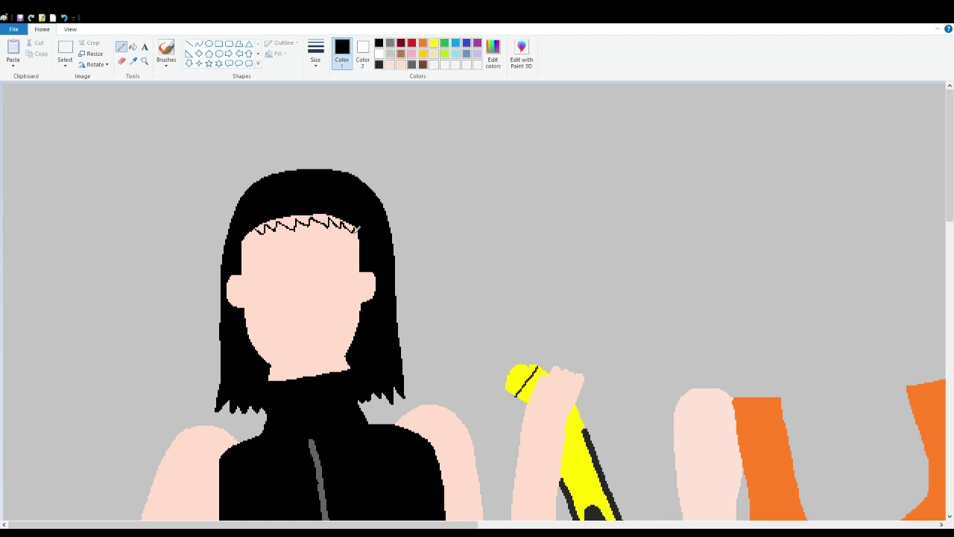
{"action": "left_click", "coordinate": [133, 47]}
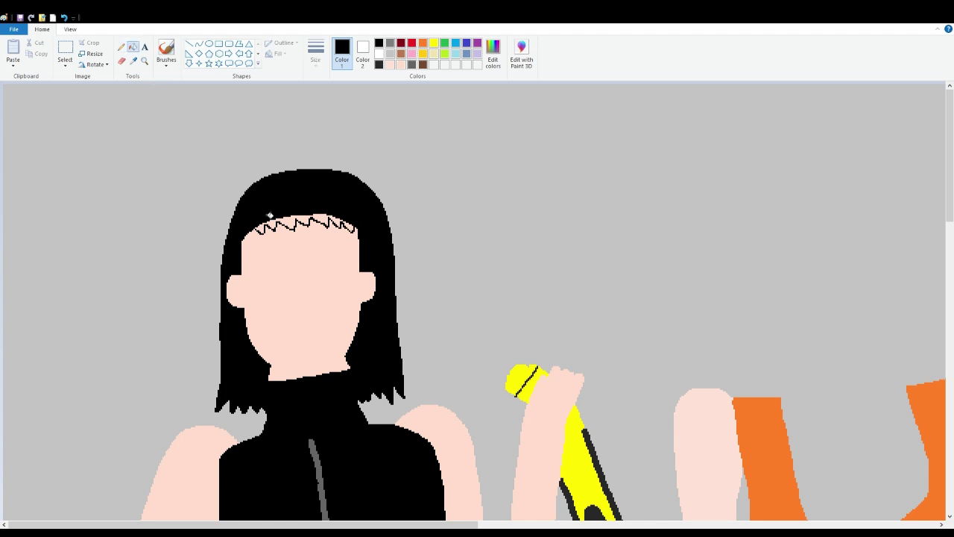
{"action": "left_click", "coordinate": [267, 224]}
{"action": "left_click", "coordinate": [351, 226]}
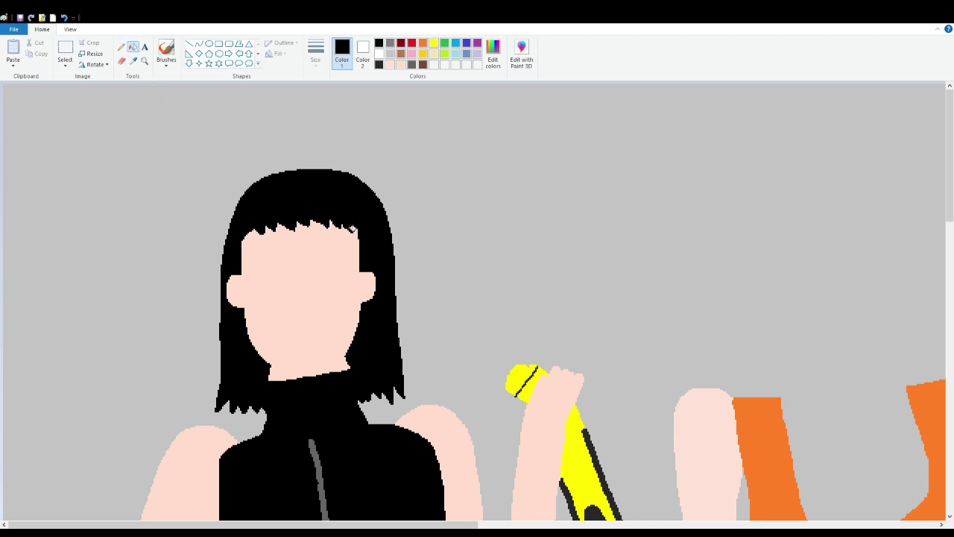
Step: Draw two pointed cat ears on top of the black hair and fill both black
{"action": "left_click", "coordinate": [121, 46]}
{"action": "mouse_move", "coordinate": [257, 178]}
{"action": "left_mouse_down"}
{"action": "mouse_move", "coordinate": [272, 131]}
{"action": "mouse_move", "coordinate": [290, 173]}
{"action": "mouse_move", "coordinate": [320, 171]}
{"action": "mouse_move", "coordinate": [339, 132]}
{"action": "mouse_move", "coordinate": [352, 173]}
{"action": "left_mouse_up"}
{"action": "left_click", "coordinate": [133, 46]}
{"action": "left_click", "coordinate": [272, 161]}
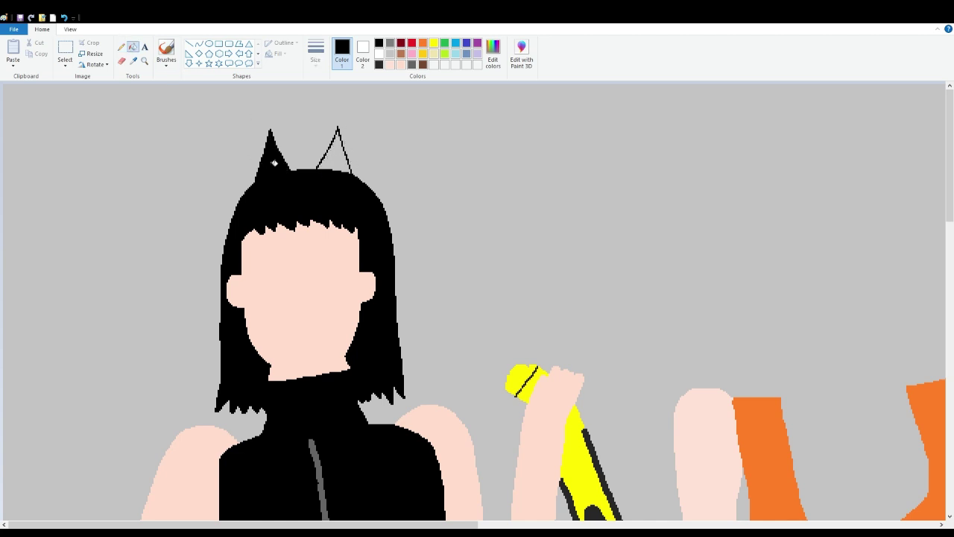
{"action": "left_click", "coordinate": [335, 168]}
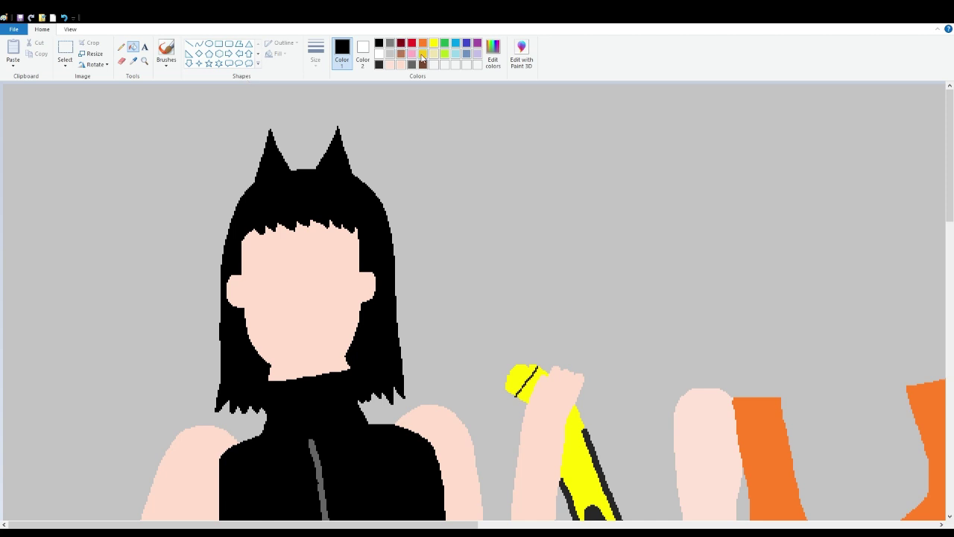
Step: Draw a small rose-pink triangle inside each black cat ear and fill both with the same pink
{"action": "left_click", "coordinate": [412, 53]}
{"action": "left_click", "coordinate": [121, 46]}
{"action": "left_click", "coordinate": [70, 29]}
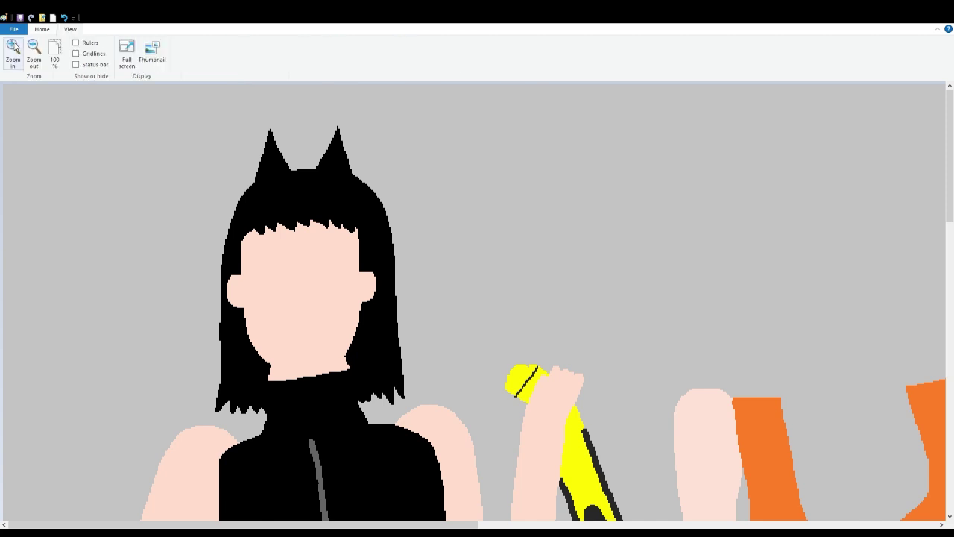
{"action": "left_click", "coordinate": [12, 52]}
{"action": "mouse_move", "coordinate": [464, 225]}
{"action": "left_mouse_down"}
{"action": "mouse_move", "coordinate": [452, 228]}
{"action": "mouse_move", "coordinate": [452, 188]}
{"action": "mouse_move", "coordinate": [464, 219]}
{"action": "left_mouse_up"}
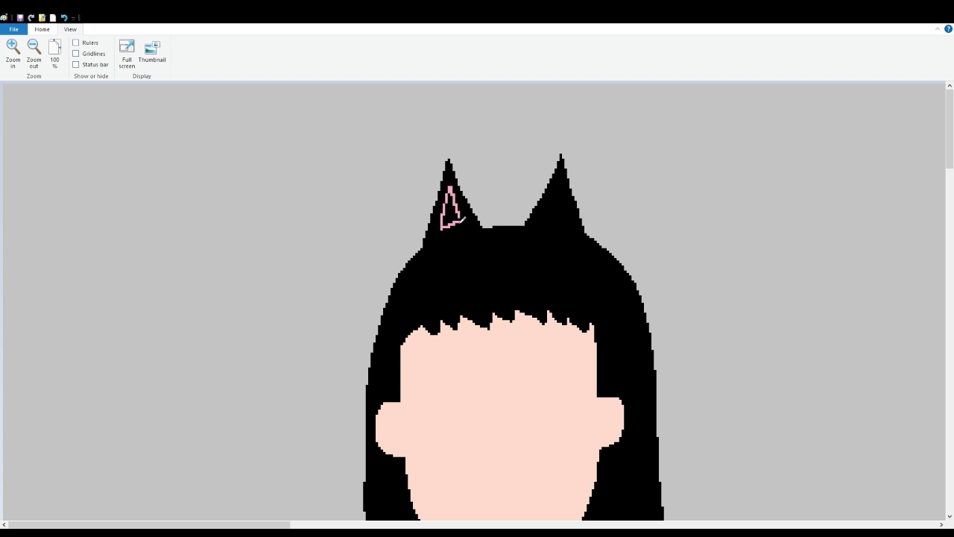
{"action": "mouse_move", "coordinate": [544, 215]}
{"action": "left_mouse_down"}
{"action": "mouse_move", "coordinate": [570, 229]}
{"action": "mouse_move", "coordinate": [561, 192]}
{"action": "mouse_move", "coordinate": [546, 216]}
{"action": "left_mouse_up"}
{"action": "left_click", "coordinate": [42, 29]}
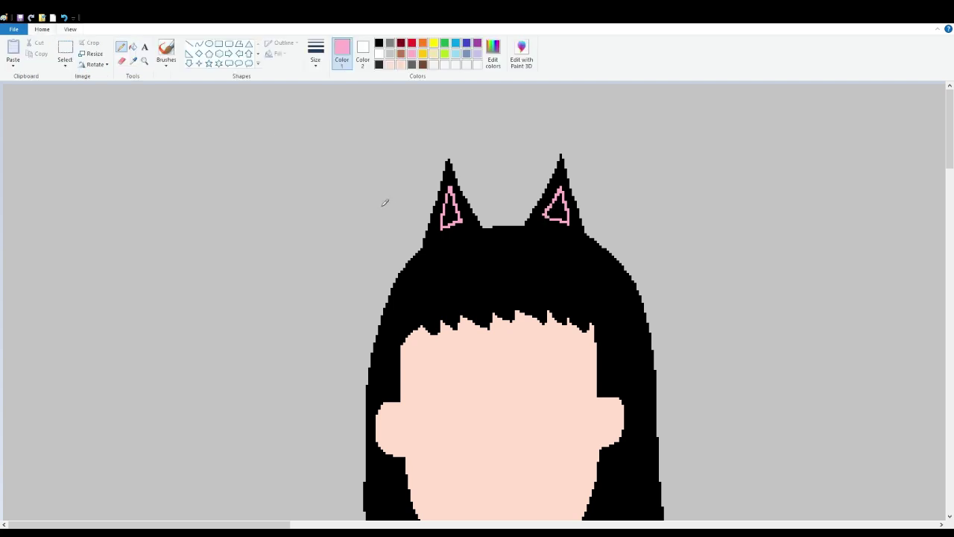
{"action": "left_click", "coordinate": [133, 46]}
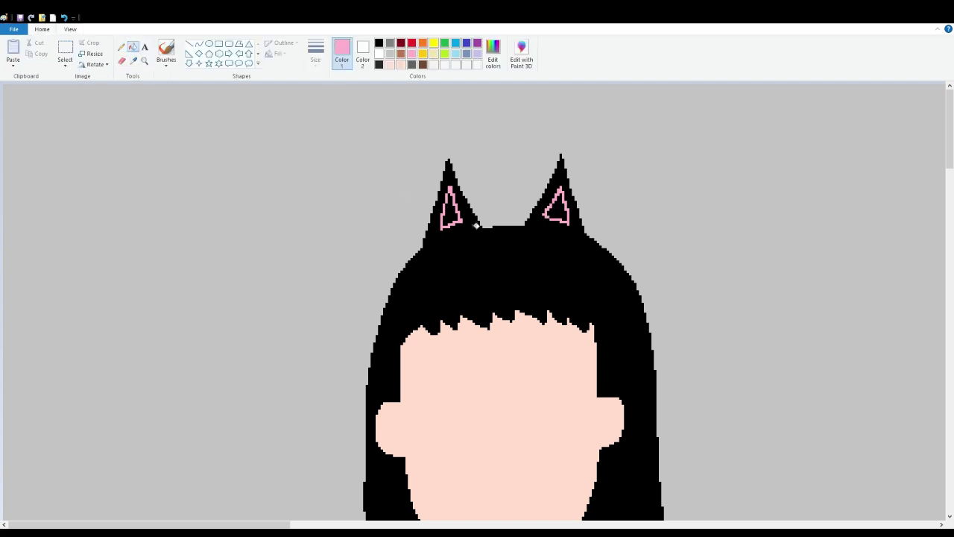
{"action": "left_click", "coordinate": [449, 216]}
{"action": "left_click", "coordinate": [562, 213]}
Step: Draw two thin, slightly arched black eyebrows below the fringe with the Pencil
{"action": "left_click", "coordinate": [378, 43]}
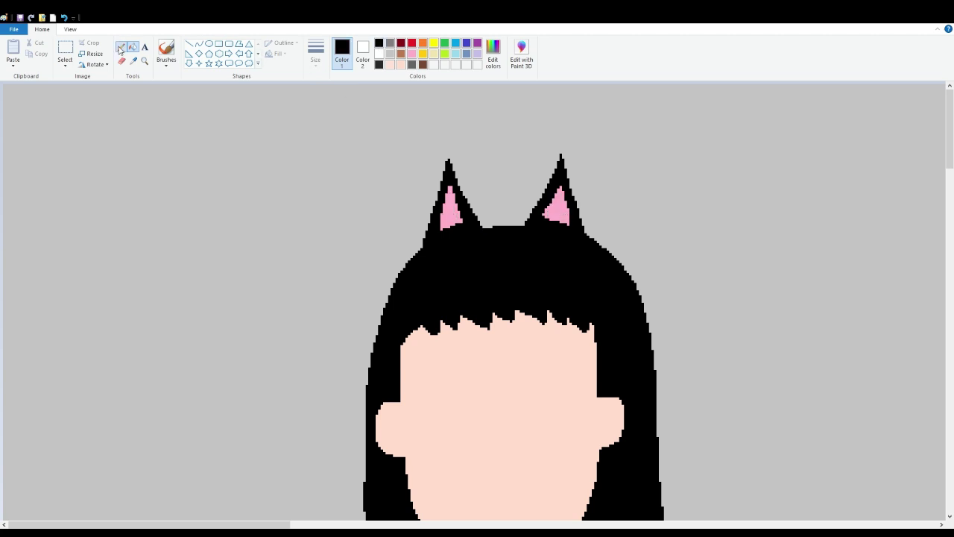
{"action": "left_click", "coordinate": [121, 46]}
{"action": "scroll", "coordinate": [437, 239], "scroll_direction": "down", "scroll_amount": 5}
{"action": "scroll", "coordinate": [472, 269], "scroll_direction": "up", "scroll_amount": 3}
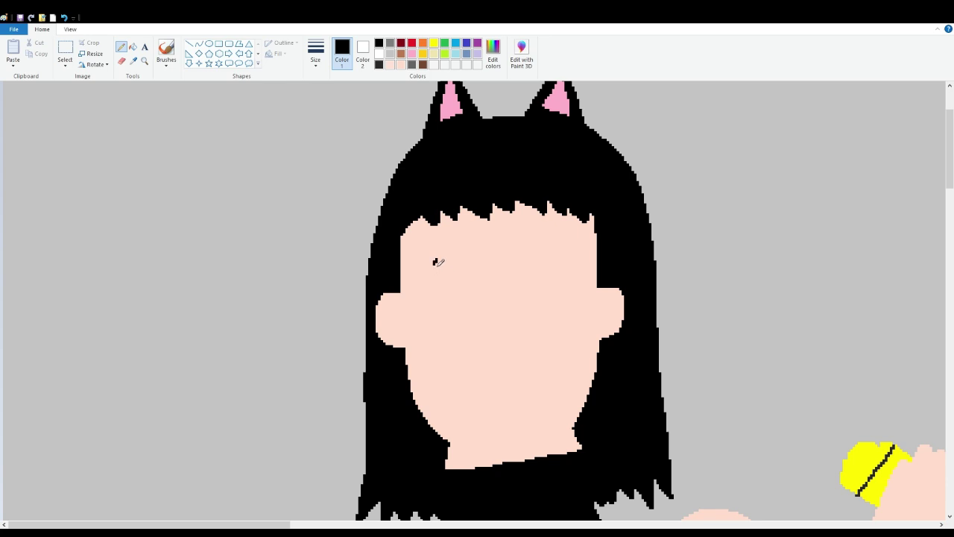
{"action": "left_click_drag", "start_coordinate": [435, 263], "coordinate": [564, 260]}
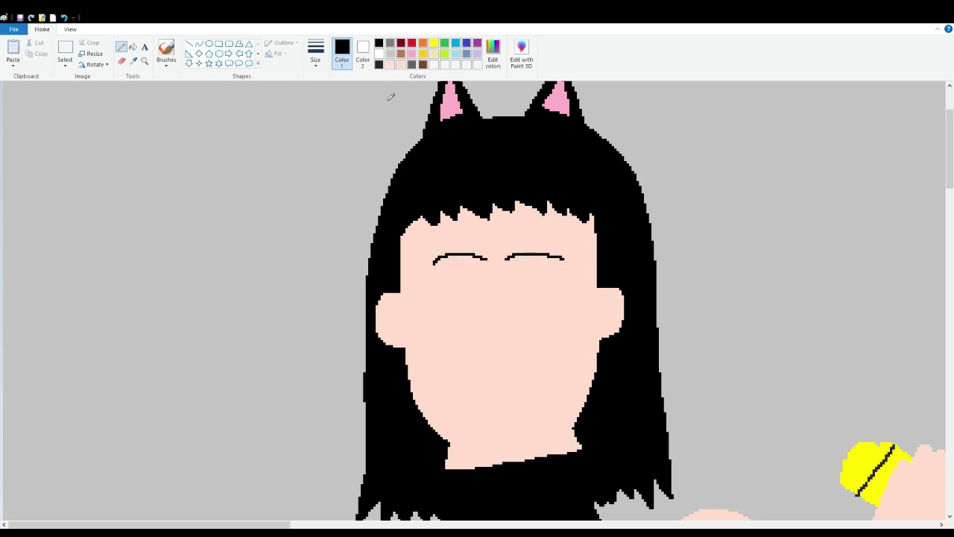
Step: Draw a thin-outlined white oval eye below the eyebrow on the head's left side and fill it white
{"action": "left_click", "coordinate": [379, 54]}
{"action": "left_click", "coordinate": [209, 43]}
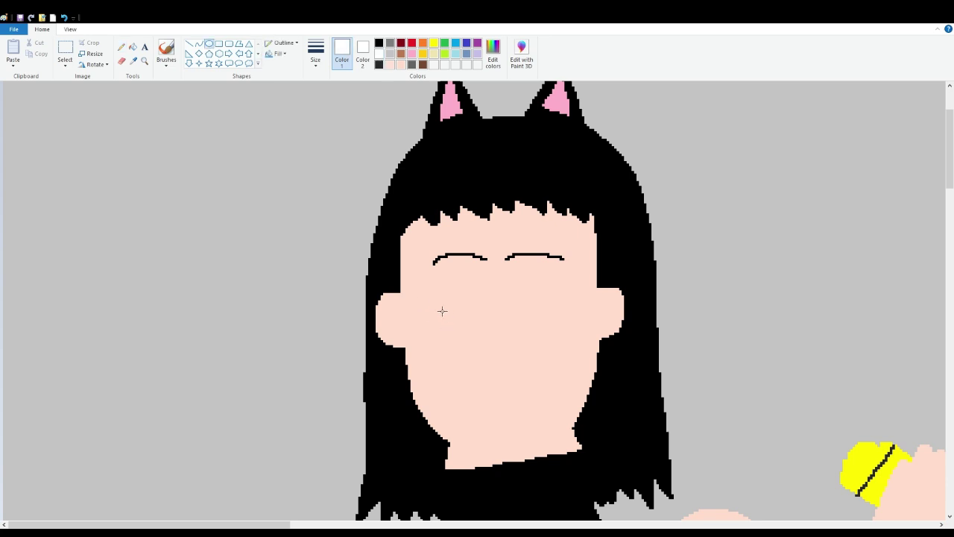
{"action": "left_click_drag", "start_coordinate": [437, 311], "coordinate": [478, 277]}
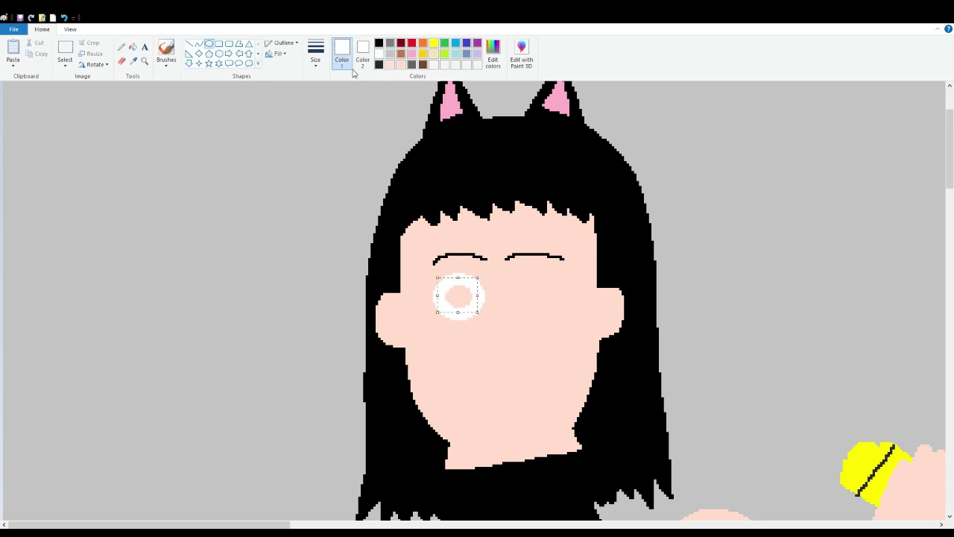
{"action": "left_click", "coordinate": [340, 85]}
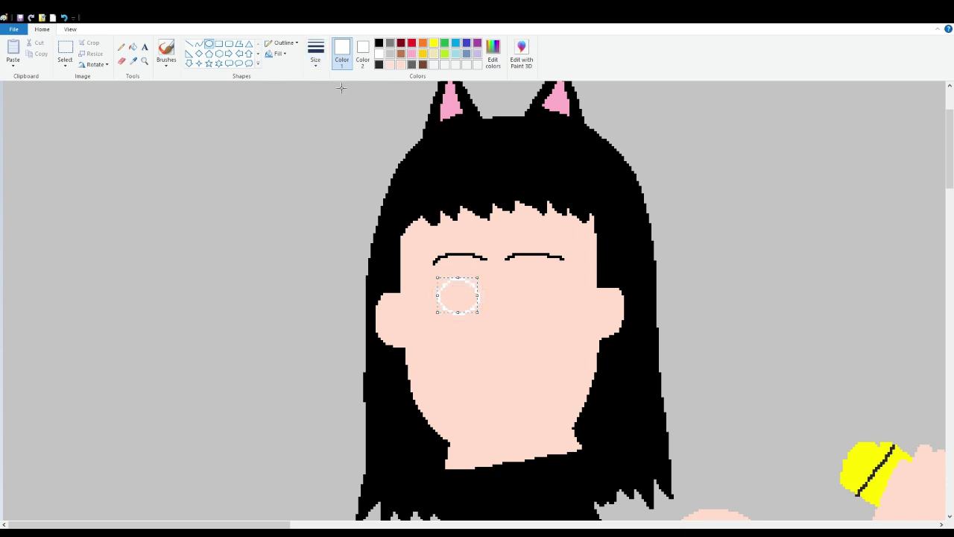
{"action": "left_click", "coordinate": [132, 47]}
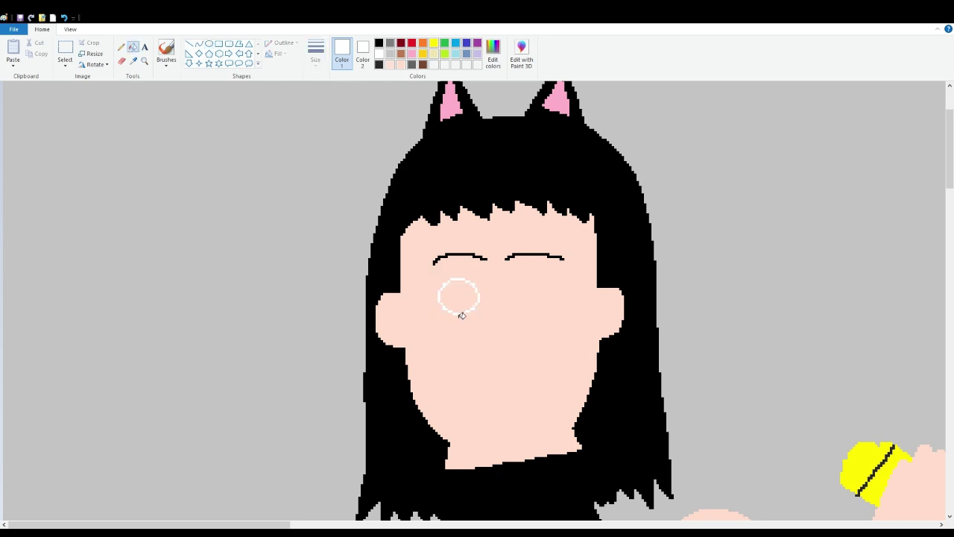
{"action": "left_click", "coordinate": [459, 298]}
Step: Add a filled gold iris in the centre of the white eye and a tiny black pupil inside it
{"action": "left_click", "coordinate": [423, 54]}
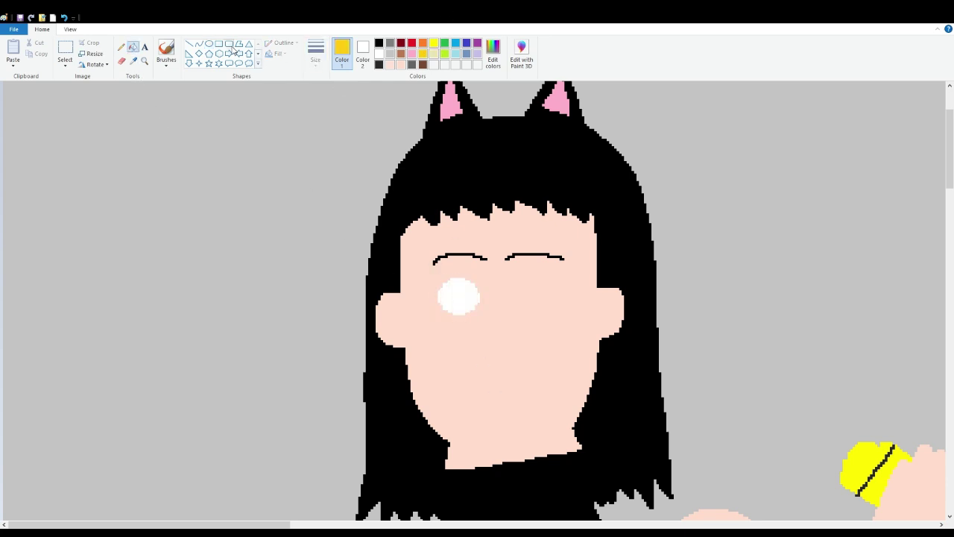
{"action": "left_click", "coordinate": [209, 43]}
{"action": "left_click_drag", "start_coordinate": [451, 307], "coordinate": [470, 287]}
{"action": "left_click", "coordinate": [133, 46]}
{"action": "left_click", "coordinate": [461, 298]}
{"action": "left_click", "coordinate": [380, 43]}
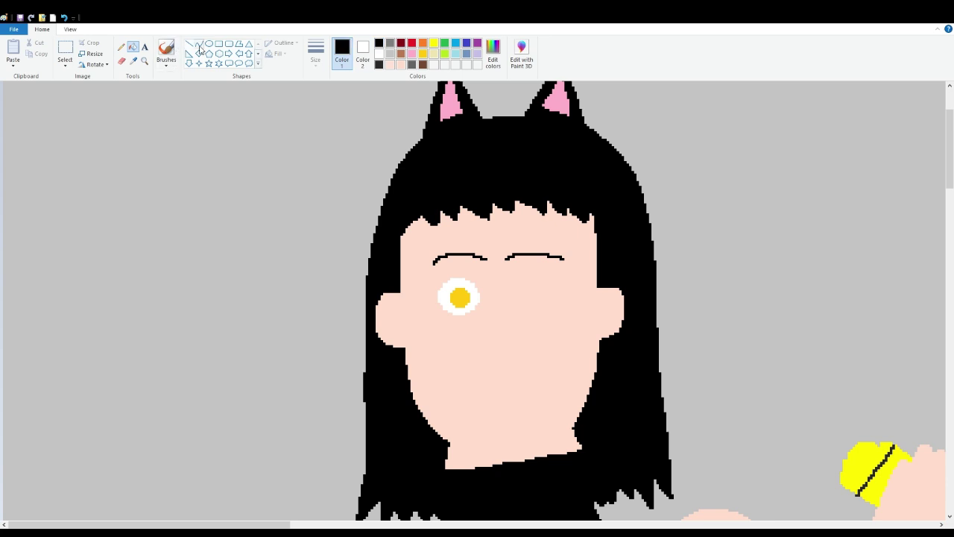
{"action": "left_click", "coordinate": [121, 46]}
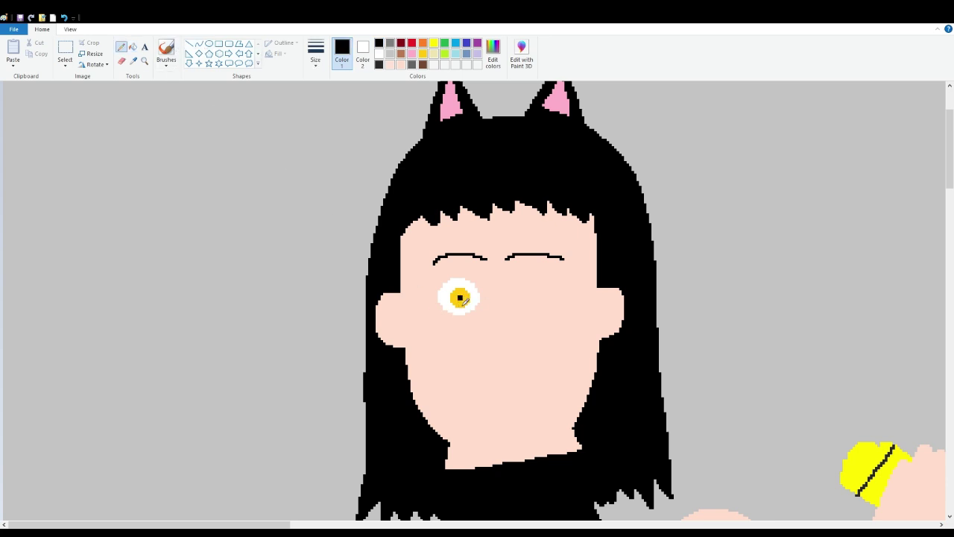
Step: Copy the finished eye and place the duplicate level with it beneath the other eyebrow
{"action": "left_click", "coordinate": [65, 49]}
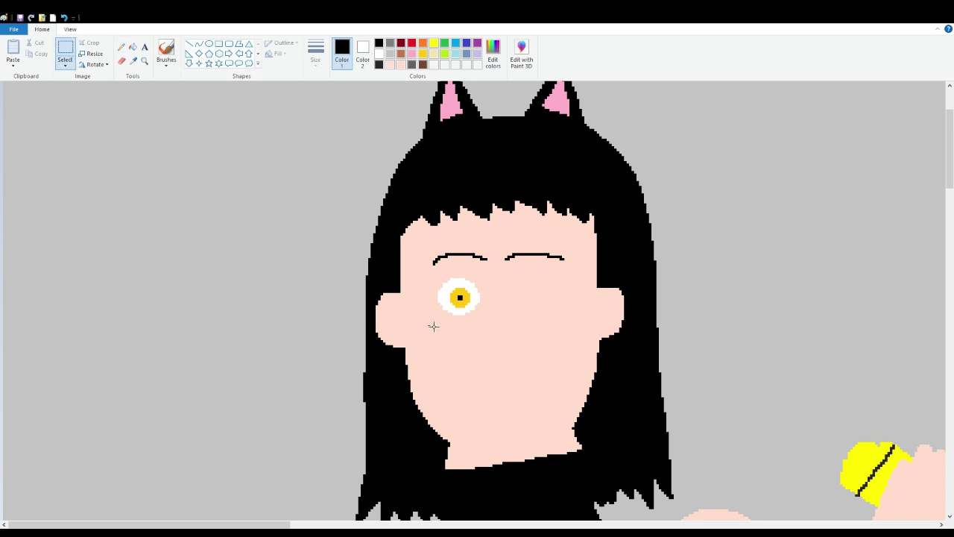
{"action": "left_click_drag", "start_coordinate": [427, 330], "coordinate": [492, 270]}
{"action": "key", "text": "ctrl+c"}
{"action": "key", "text": "ctrl+v"}
{"action": "left_click_drag", "start_coordinate": [44, 121], "coordinate": [540, 308]}
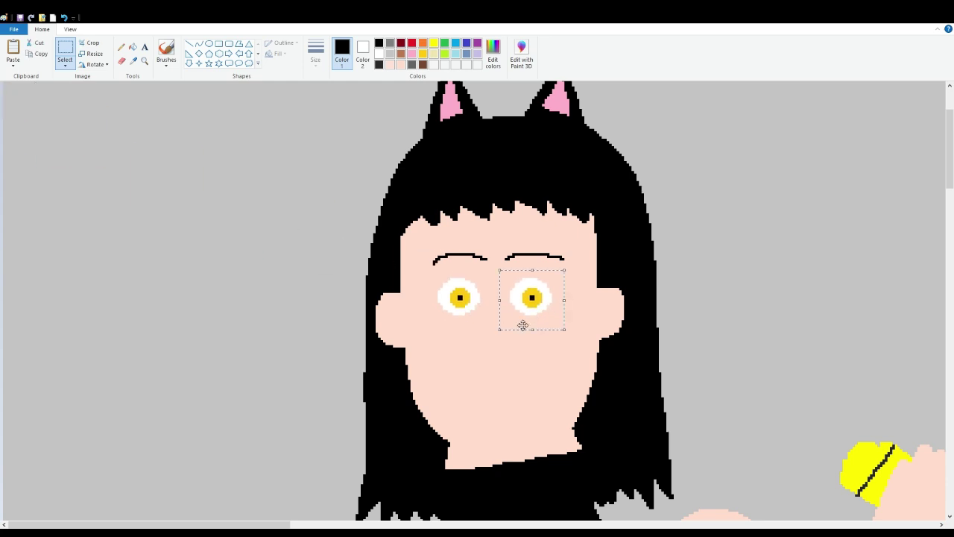
{"action": "left_click", "coordinate": [464, 381]}
Step: Draw a thin black nose with nostrils between the eyes and a curved smile below it
{"action": "left_click", "coordinate": [121, 47]}
{"action": "scroll", "coordinate": [507, 399], "scroll_direction": "down", "scroll_amount": 3}
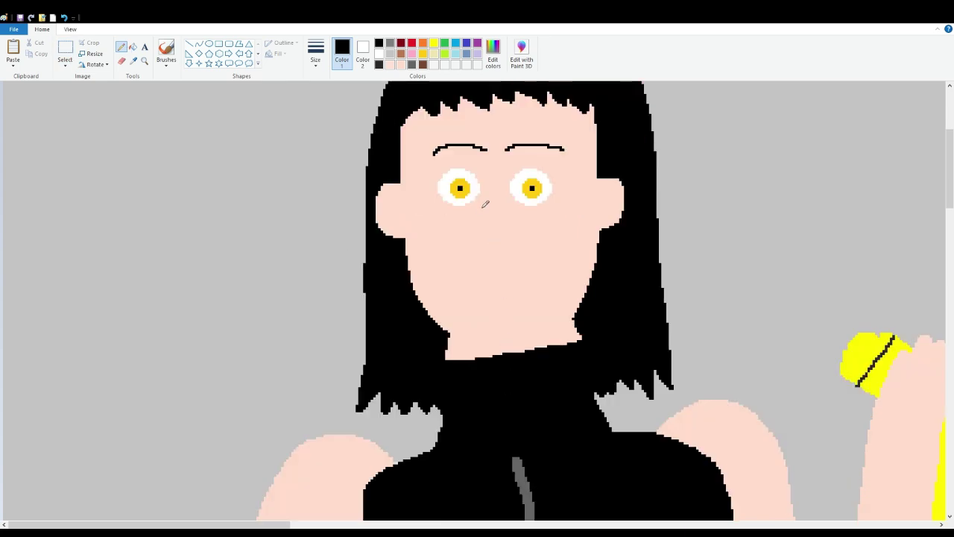
{"action": "mouse_move", "coordinate": [483, 209]}
{"action": "left_mouse_down"}
{"action": "mouse_move", "coordinate": [479, 243]}
{"action": "mouse_move", "coordinate": [502, 236]}
{"action": "mouse_move", "coordinate": [508, 245]}
{"action": "mouse_move", "coordinate": [504, 204]}
{"action": "left_mouse_up"}
{"action": "key", "text": "ctrl+z"}
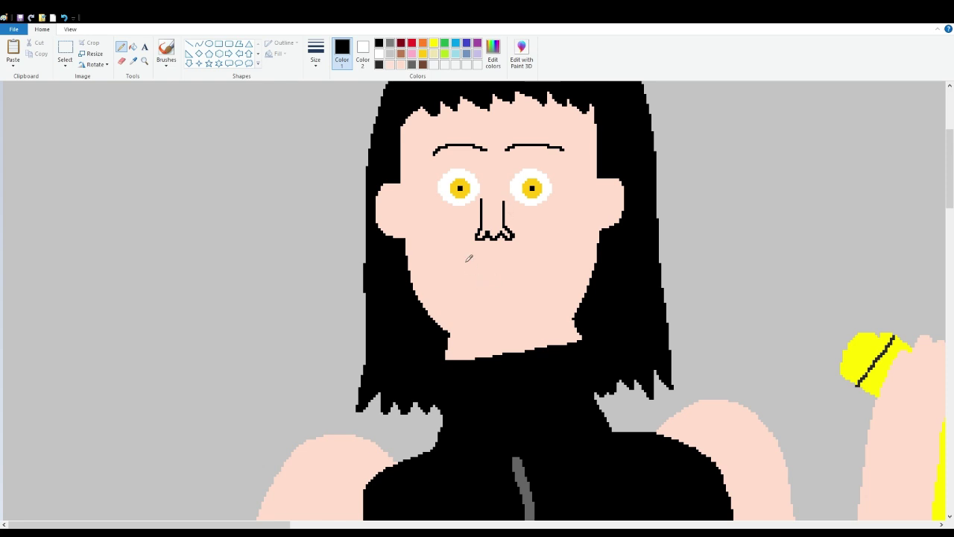
{"action": "mouse_move", "coordinate": [467, 257]}
{"action": "left_mouse_down"}
{"action": "mouse_move", "coordinate": [491, 265]}
{"action": "mouse_move", "coordinate": [525, 256]}
{"action": "left_mouse_up"}
Step: Close the orange top's neckline with a skin-tone line between the straps and fill the opening with the same skin tone
{"action": "left_click", "coordinate": [70, 29]}
{"action": "left_click", "coordinate": [34, 52]}
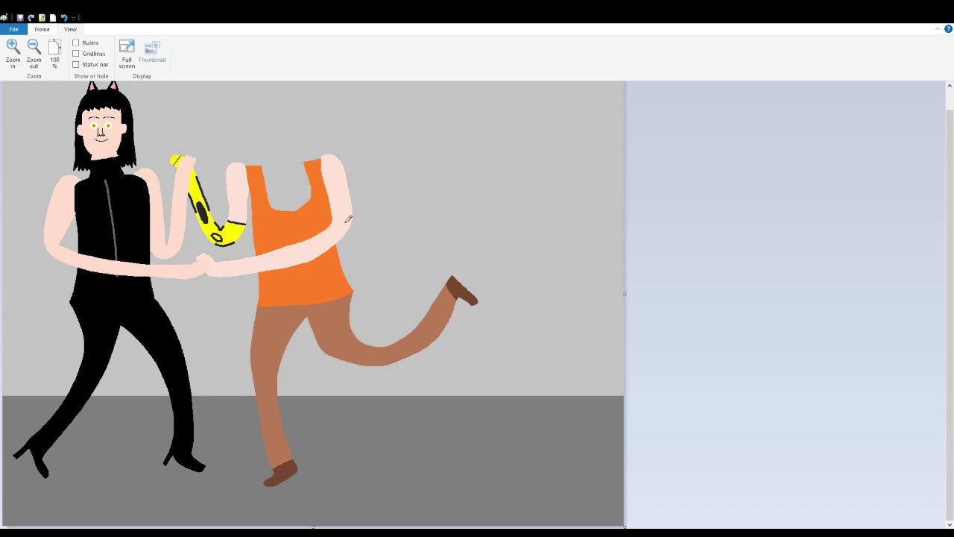
{"action": "left_click", "coordinate": [12, 47]}
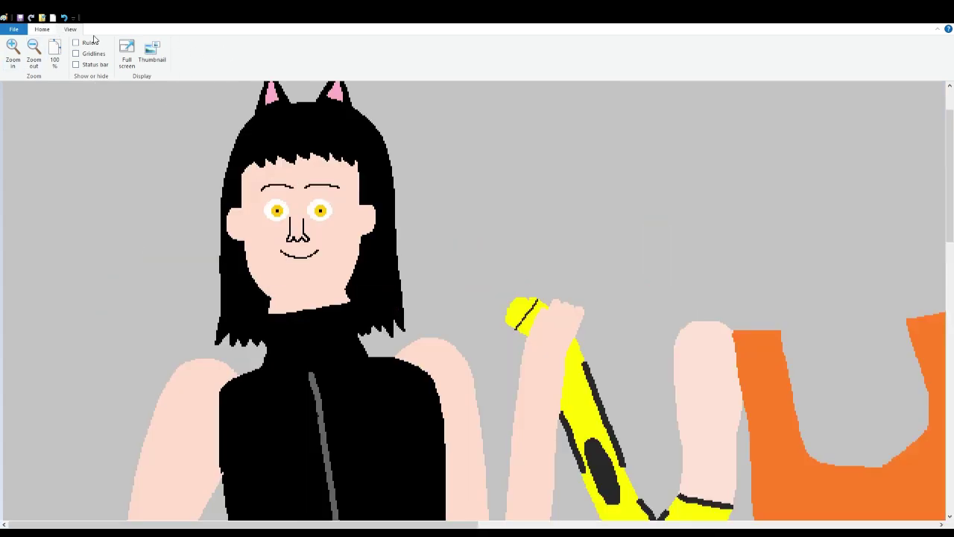
{"action": "left_click", "coordinate": [41, 30]}
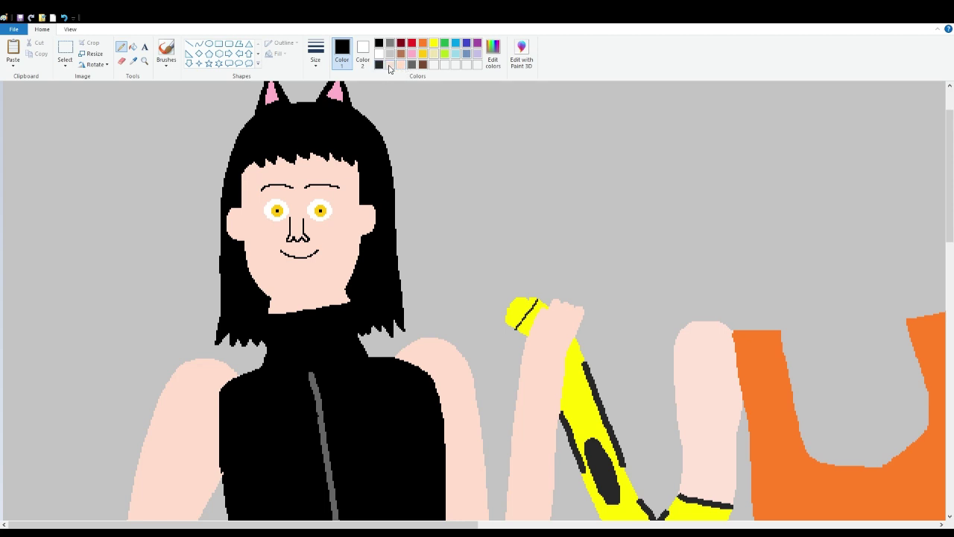
{"action": "left_click", "coordinate": [389, 65]}
{"action": "left_click_drag", "start_coordinate": [452, 526], "coordinate": [572, 525]}
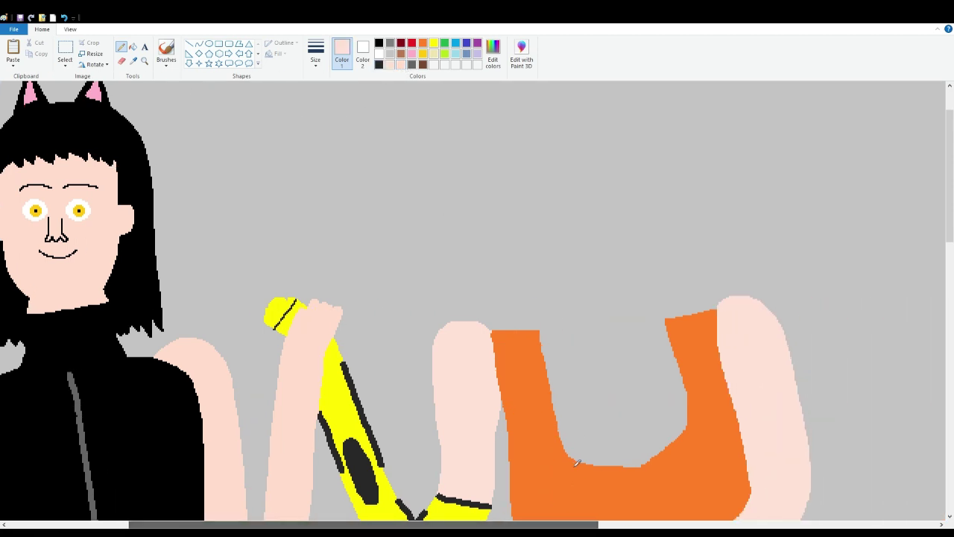
{"action": "left_click_drag", "start_coordinate": [541, 332], "coordinate": [666, 323]}
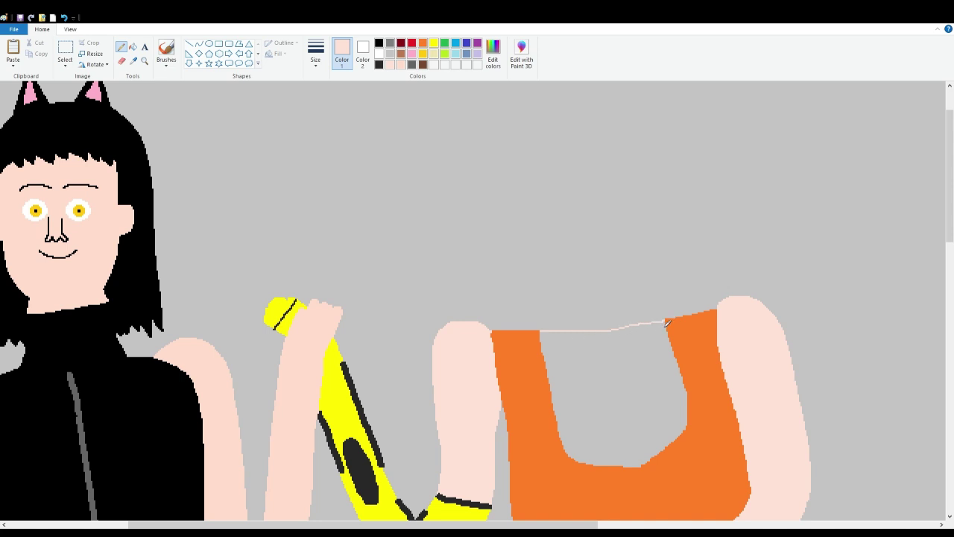
{"action": "left_click", "coordinate": [133, 46]}
{"action": "left_click", "coordinate": [626, 374]}
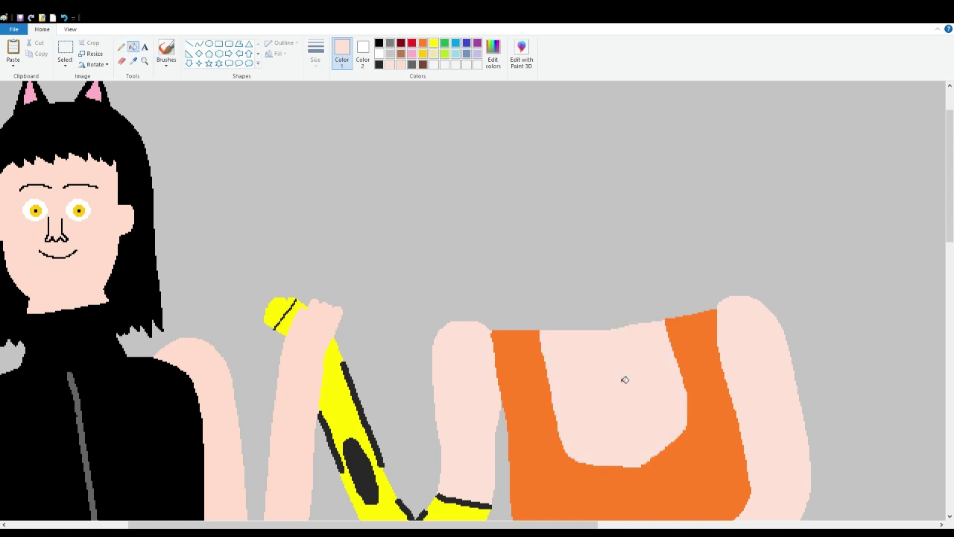
Step: Draw thin black bust lines on the orange figure: a short centre line through the neckline and a curve to each side
{"action": "left_click", "coordinate": [377, 46]}
{"action": "left_click", "coordinate": [121, 46]}
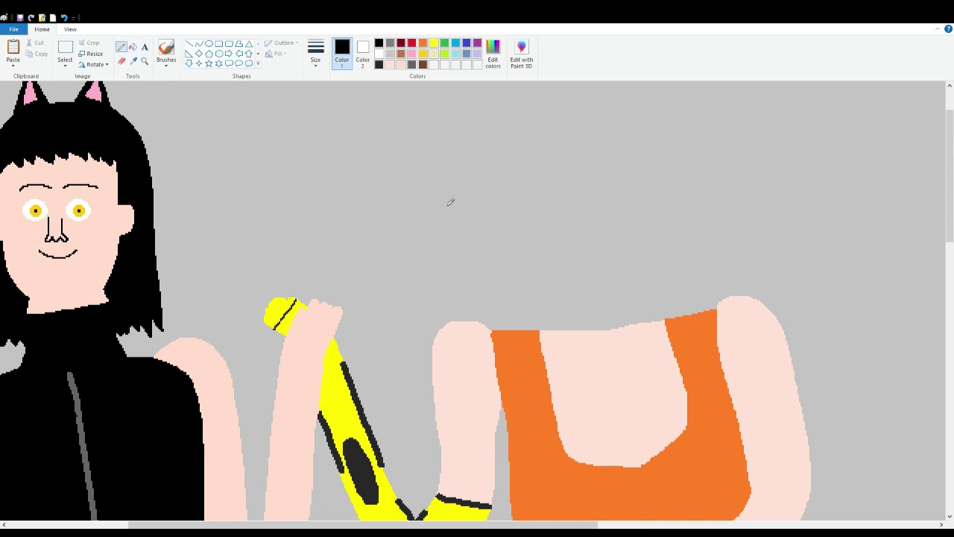
{"action": "scroll", "coordinate": [608, 257], "scroll_direction": "down", "scroll_amount": 3}
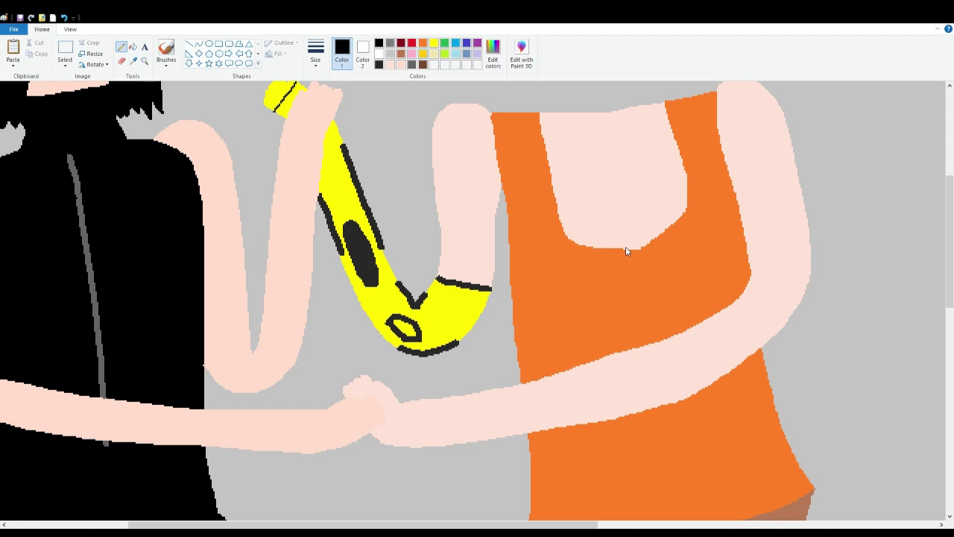
{"action": "left_click_drag", "start_coordinate": [627, 247], "coordinate": [620, 225]}
{"action": "mouse_move", "coordinate": [632, 293]}
{"action": "left_mouse_down"}
{"action": "mouse_move", "coordinate": [573, 320]}
{"action": "mouse_move", "coordinate": [530, 312]}
{"action": "left_mouse_up"}
{"action": "mouse_move", "coordinate": [638, 283]}
{"action": "left_mouse_down"}
{"action": "mouse_move", "coordinate": [689, 294]}
{"action": "mouse_move", "coordinate": [741, 255]}
{"action": "left_mouse_up"}
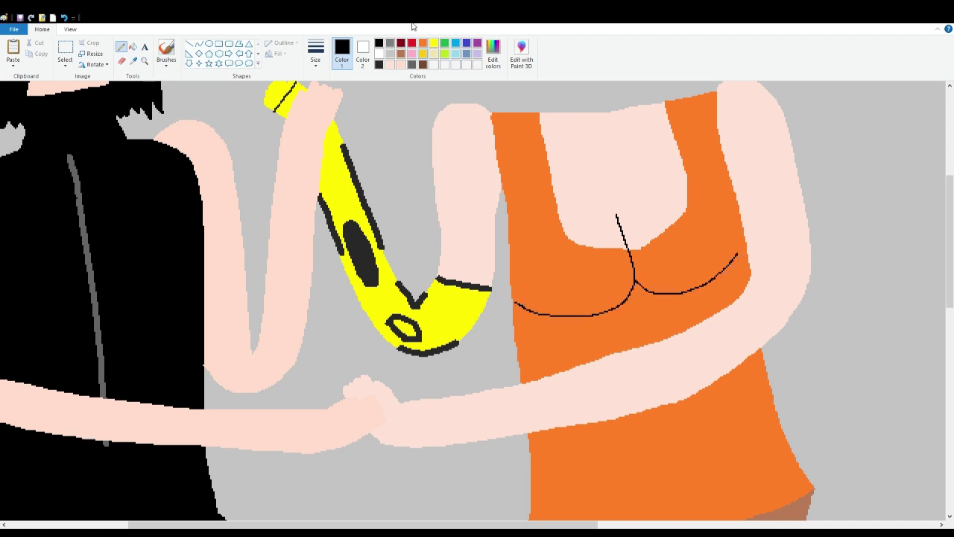
Step: Draw a white curve just inside the lower neckline of the orange top and fill the band below it white
{"action": "left_click", "coordinate": [379, 54]}
{"action": "mouse_move", "coordinate": [570, 239]}
{"action": "left_mouse_down"}
{"action": "mouse_move", "coordinate": [627, 239]}
{"action": "mouse_move", "coordinate": [685, 197]}
{"action": "left_mouse_up"}
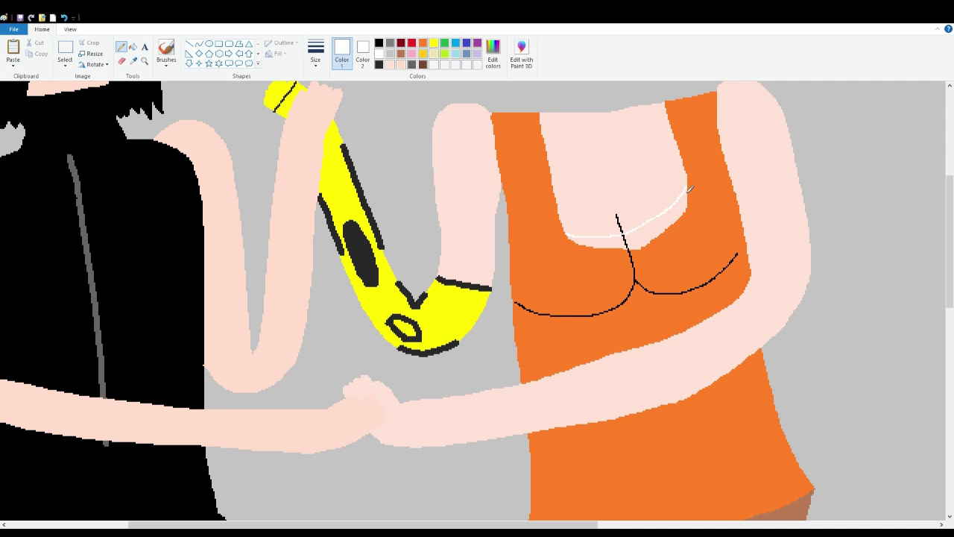
{"action": "left_click", "coordinate": [133, 46]}
{"action": "left_click", "coordinate": [607, 248]}
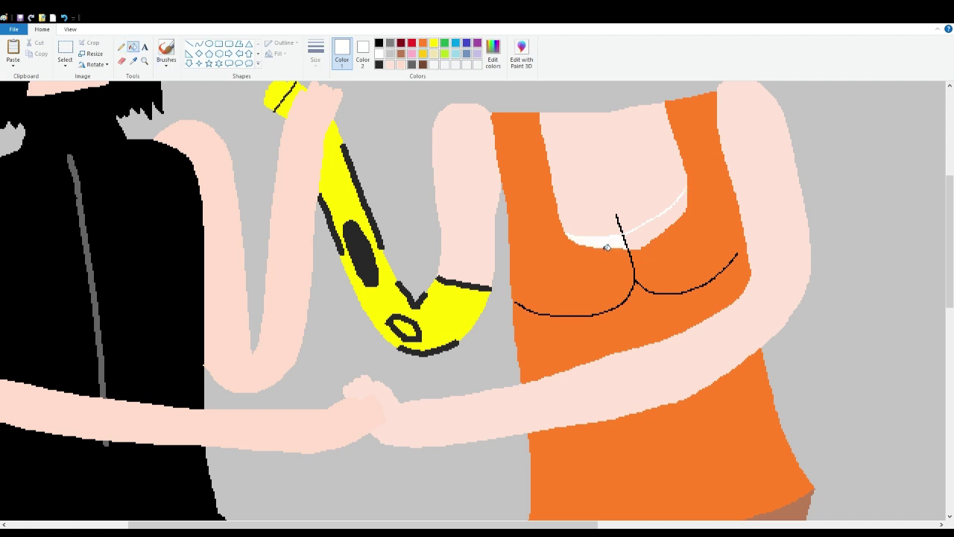
{"action": "left_click", "coordinate": [643, 237]}
{"action": "left_click", "coordinate": [379, 43]}
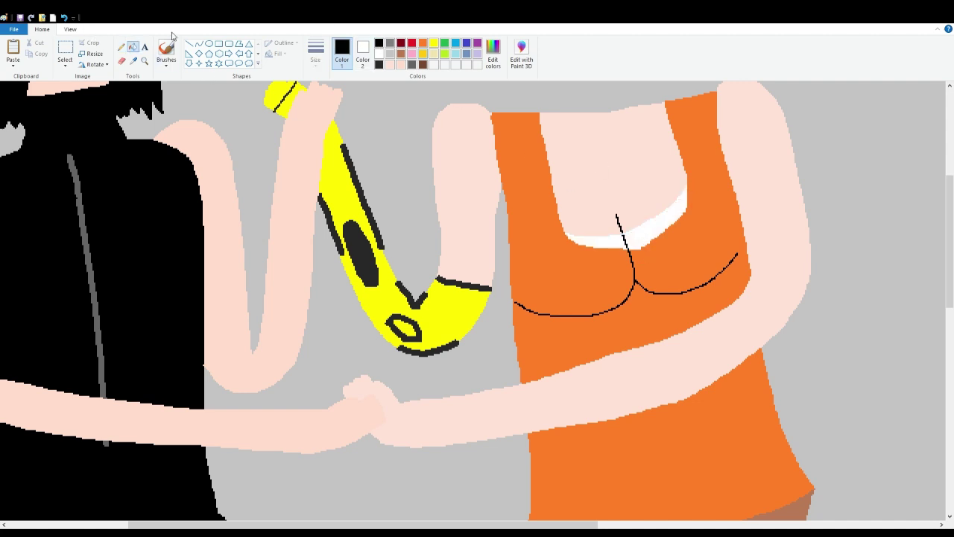
{"action": "left_click", "coordinate": [121, 46]}
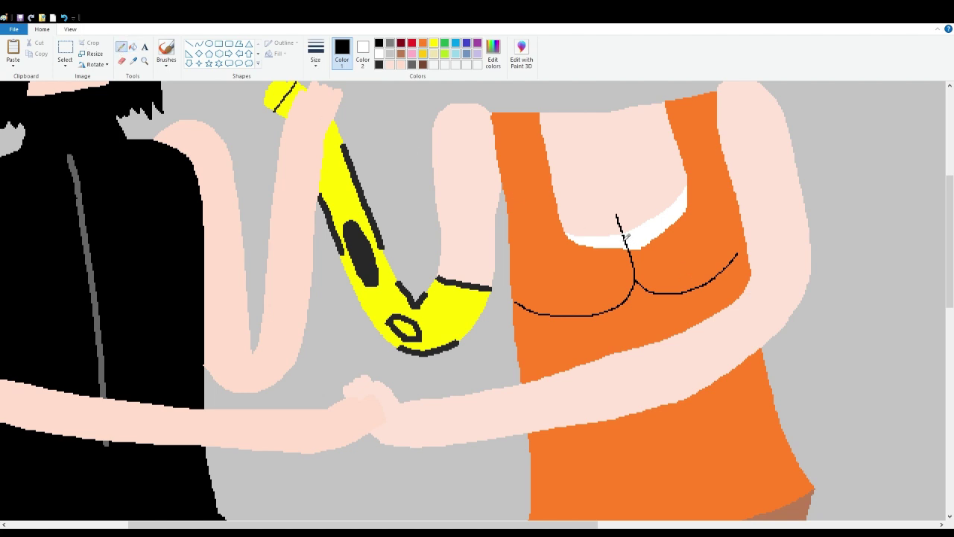
Step: Outline a tapering neck between the orange figure's straps in the pale skin tone and fill it
{"action": "scroll", "coordinate": [658, 279], "scroll_direction": "up", "scroll_amount": 5}
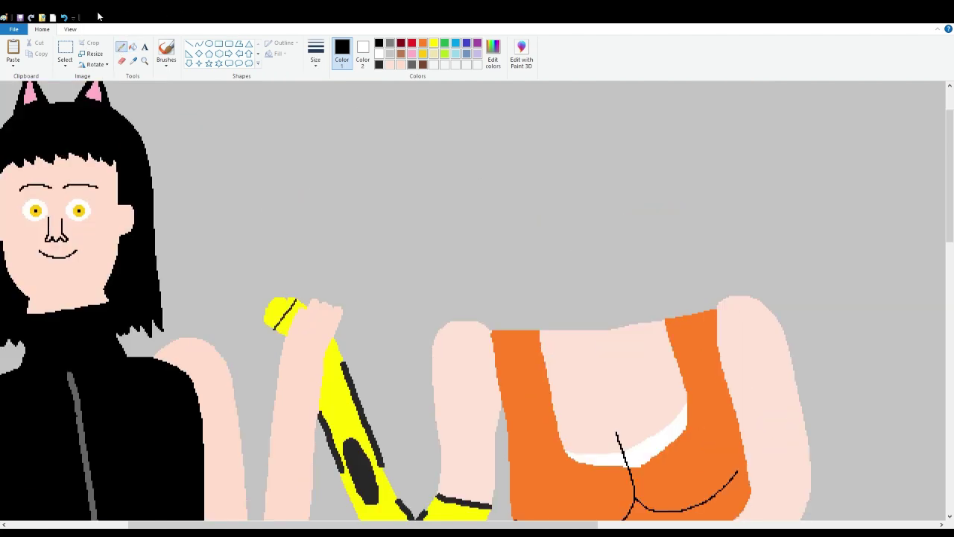
{"action": "left_click", "coordinate": [70, 29]}
{"action": "left_click", "coordinate": [55, 52]}
{"action": "left_click", "coordinate": [12, 52]}
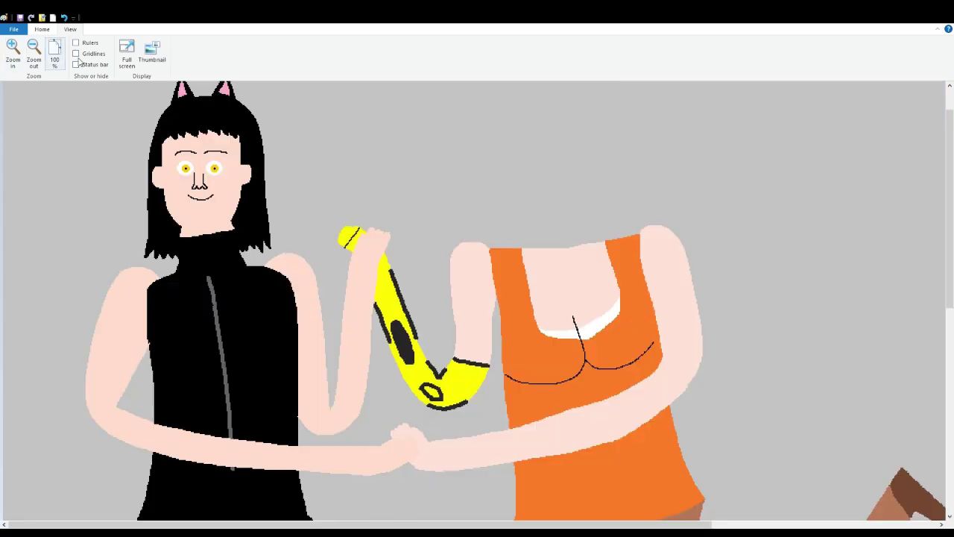
{"action": "scroll", "coordinate": [369, 146], "scroll_direction": "up", "scroll_amount": 1}
{"action": "left_click", "coordinate": [49, 29]}
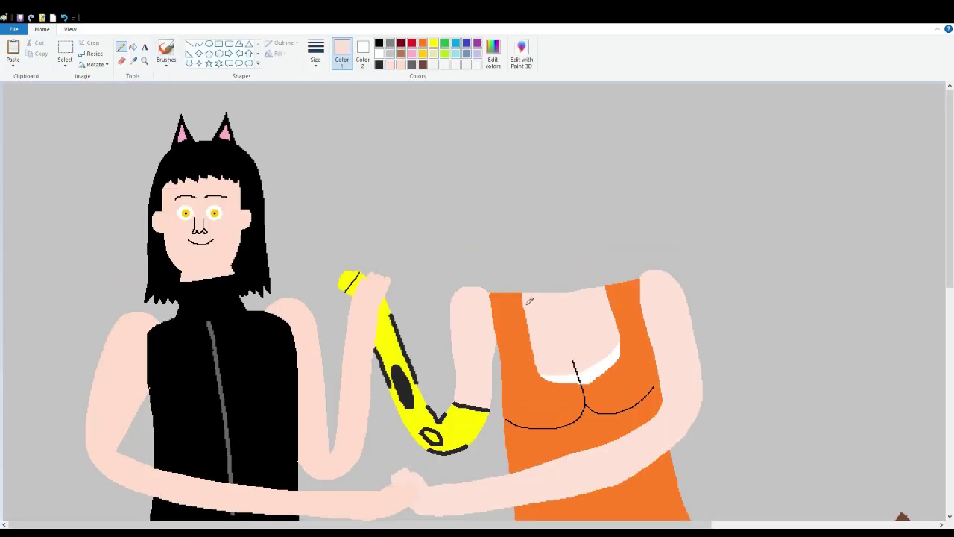
{"action": "left_click_drag", "start_coordinate": [530, 301], "coordinate": [539, 271]}
{"action": "key", "text": "ctrl+z"}
{"action": "mouse_move", "coordinate": [528, 295]}
{"action": "left_mouse_down"}
{"action": "mouse_move", "coordinate": [536, 259]}
{"action": "mouse_move", "coordinate": [574, 253]}
{"action": "mouse_move", "coordinate": [596, 289]}
{"action": "left_mouse_up"}
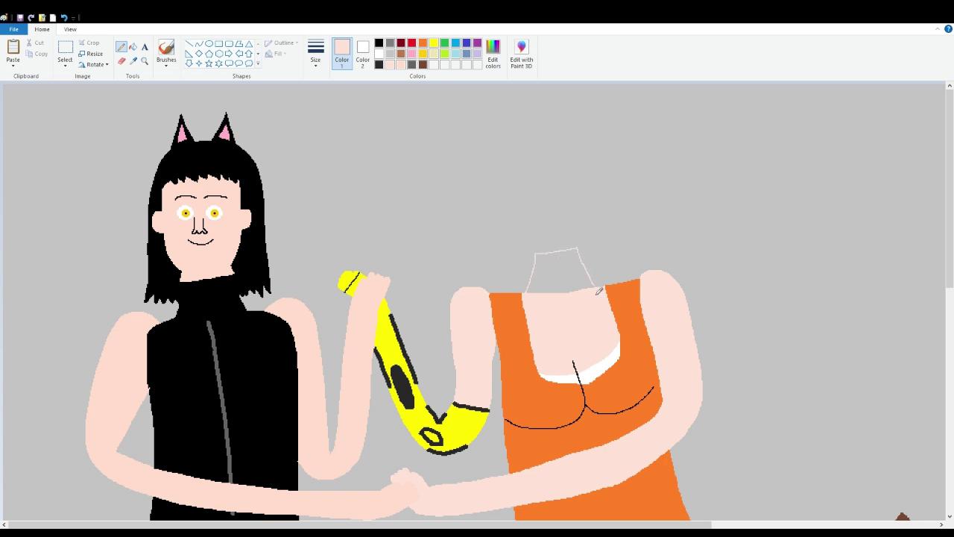
{"action": "left_click", "coordinate": [132, 46]}
{"action": "left_click", "coordinate": [582, 275]}
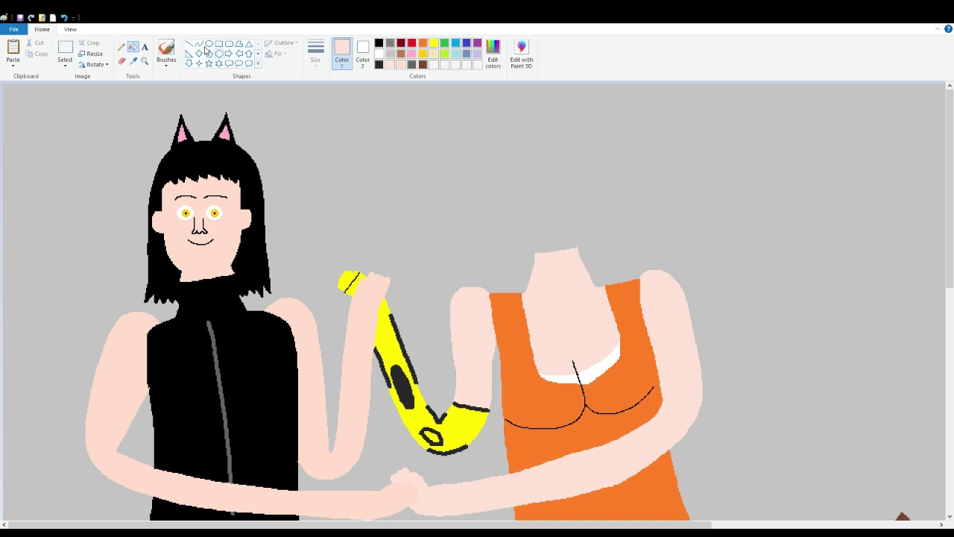
Step: Outline a rounded head above the orange figure's neck in the pale skin tone and fill it
{"action": "left_click", "coordinate": [122, 46]}
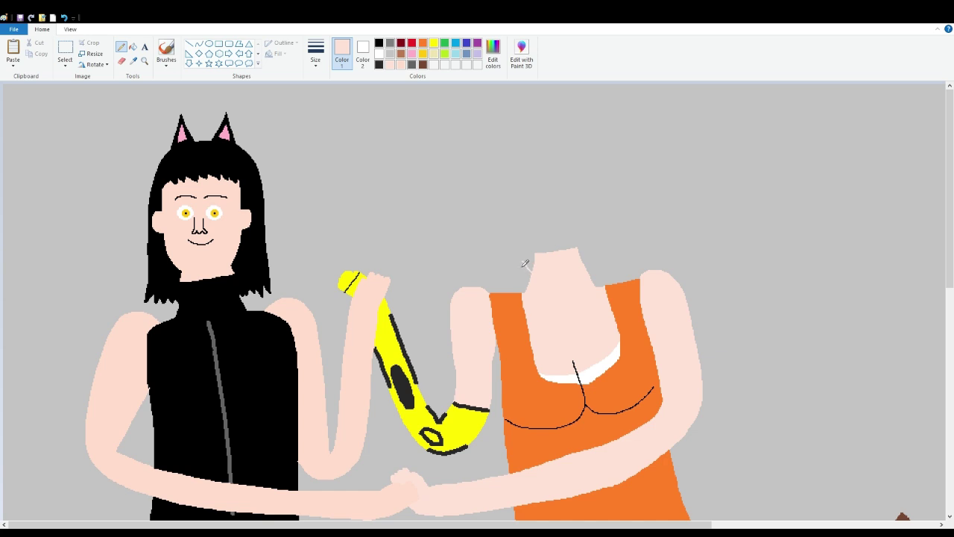
{"action": "mouse_move", "coordinate": [530, 268]}
{"action": "left_mouse_down"}
{"action": "mouse_move", "coordinate": [516, 261]}
{"action": "mouse_move", "coordinate": [502, 228]}
{"action": "mouse_move", "coordinate": [493, 172]}
{"action": "mouse_move", "coordinate": [512, 147]}
{"action": "mouse_move", "coordinate": [542, 139]}
{"action": "mouse_move", "coordinate": [566, 142]}
{"action": "mouse_move", "coordinate": [596, 212]}
{"action": "mouse_move", "coordinate": [592, 249]}
{"action": "mouse_move", "coordinate": [575, 271]}
{"action": "left_mouse_up"}
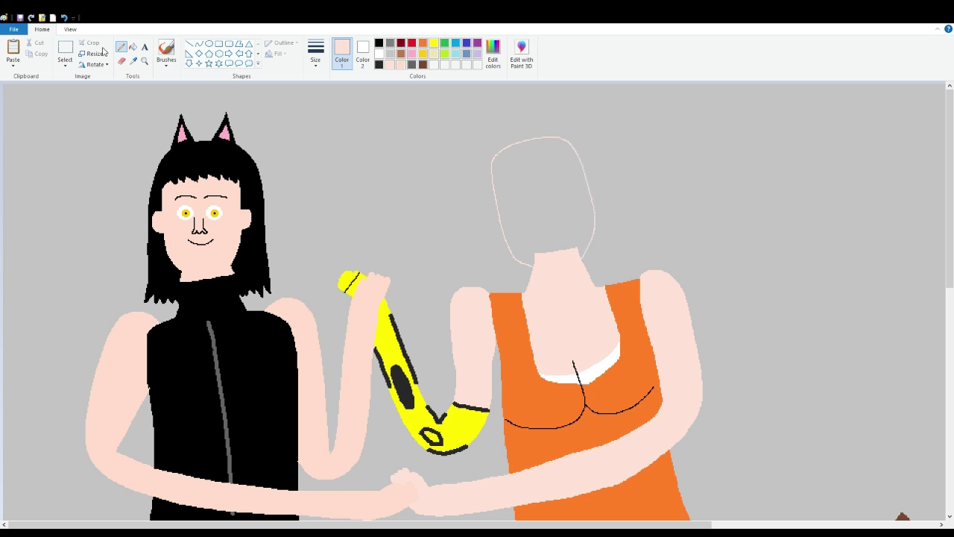
{"action": "left_click", "coordinate": [133, 46]}
{"action": "left_click", "coordinate": [531, 206]}
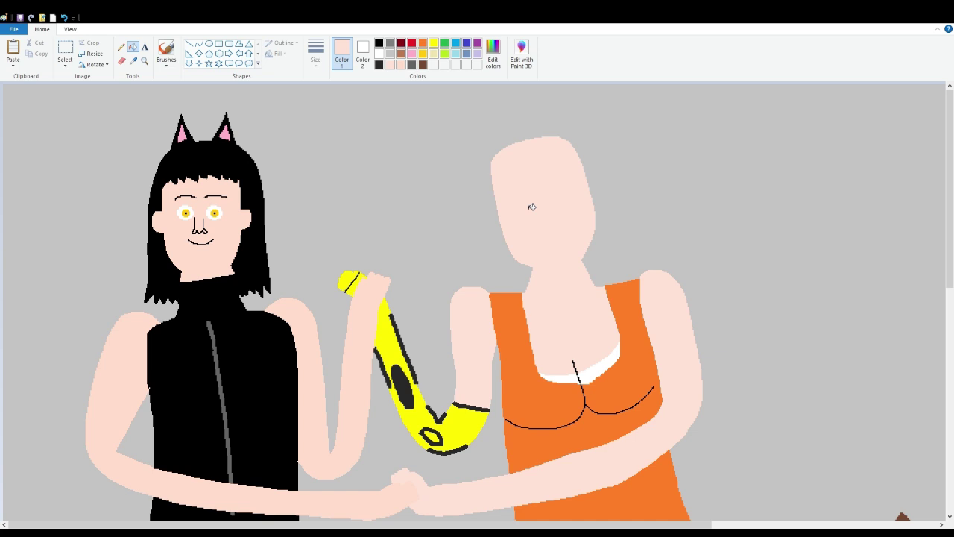
{"action": "key", "text": "ctrl+z"}
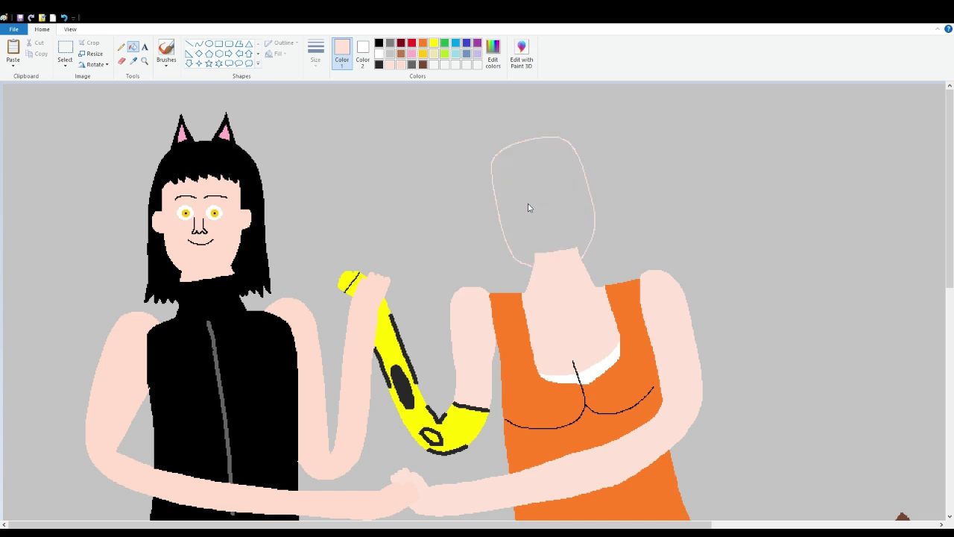
{"action": "left_click", "coordinate": [529, 207]}
{"action": "left_click", "coordinate": [121, 61]}
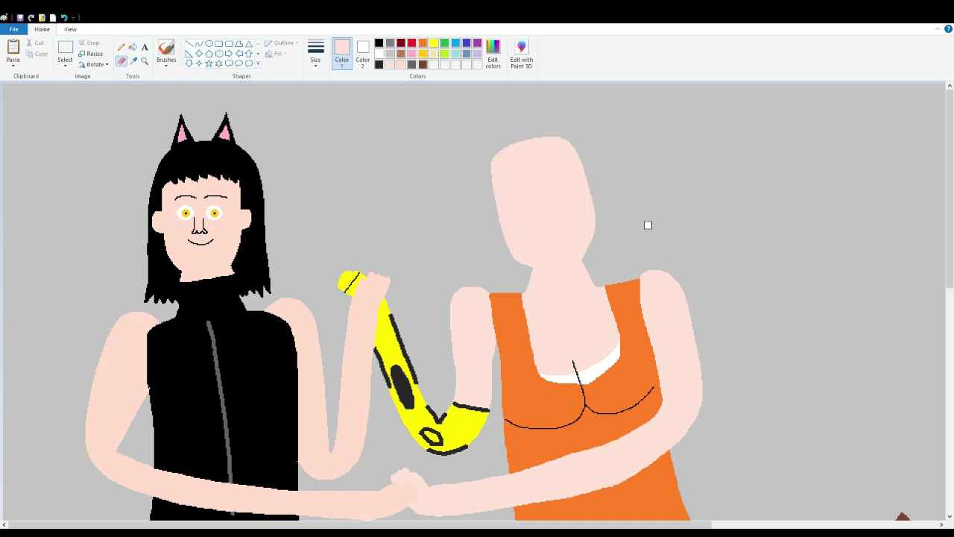
{"action": "mouse_move", "coordinate": [586, 256]}
{"action": "left_mouse_down"}
{"action": "mouse_move", "coordinate": [595, 199]}
{"action": "mouse_move", "coordinate": [567, 141]}
{"action": "mouse_move", "coordinate": [537, 136]}
{"action": "mouse_move", "coordinate": [502, 152]}
{"action": "mouse_move", "coordinate": [489, 176]}
{"action": "mouse_move", "coordinate": [492, 220]}
{"action": "mouse_move", "coordinate": [526, 266]}
{"action": "mouse_move", "coordinate": [497, 216]}
{"action": "mouse_move", "coordinate": [496, 156]}
{"action": "mouse_move", "coordinate": [550, 135]}
{"action": "mouse_move", "coordinate": [577, 156]}
{"action": "mouse_move", "coordinate": [595, 191]}
{"action": "mouse_move", "coordinate": [580, 156]}
{"action": "left_mouse_up"}
{"action": "key", "text": "ctrl+z"}
Step: Draw a background-gray line across the orange figure's neck and fill the head above it with that gray to remove it
{"action": "left_click", "coordinate": [66, 30]}
{"action": "left_click", "coordinate": [13, 49]}
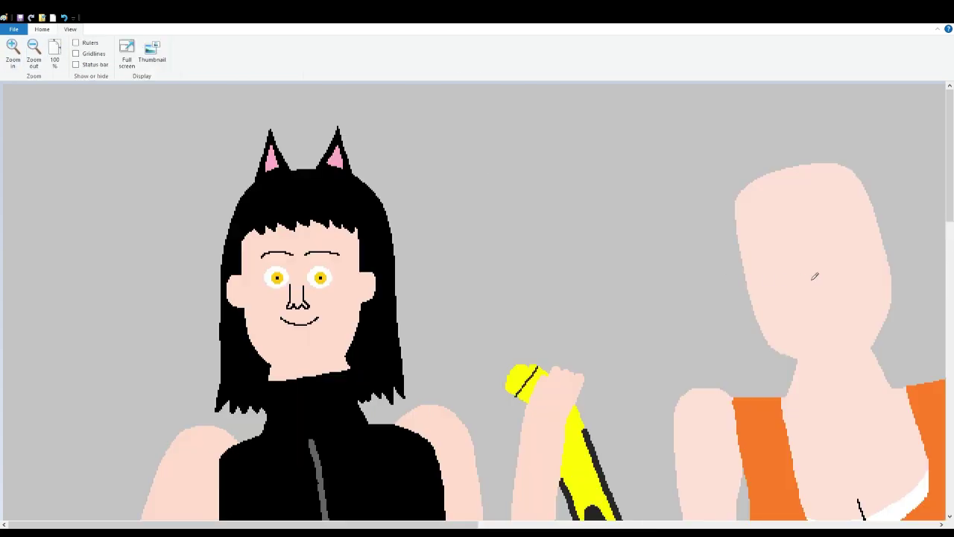
{"action": "left_click_drag", "start_coordinate": [298, 522], "coordinate": [434, 522]}
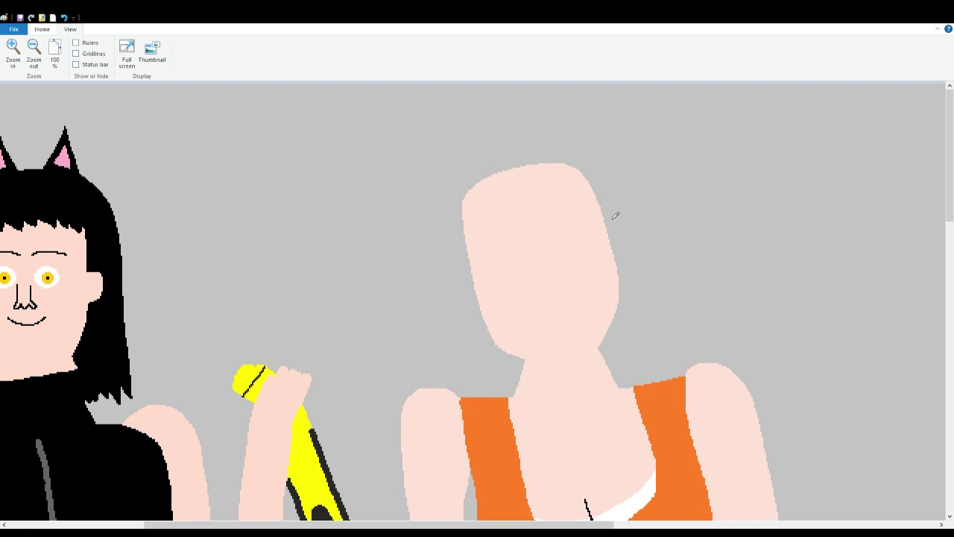
{"action": "mouse_move", "coordinate": [610, 214]}
{"action": "left_mouse_down"}
{"action": "mouse_move", "coordinate": [628, 237]}
{"action": "mouse_move", "coordinate": [620, 246]}
{"action": "left_mouse_up"}
{"action": "key", "text": "ctrl+z"}
{"action": "left_click", "coordinate": [43, 29]}
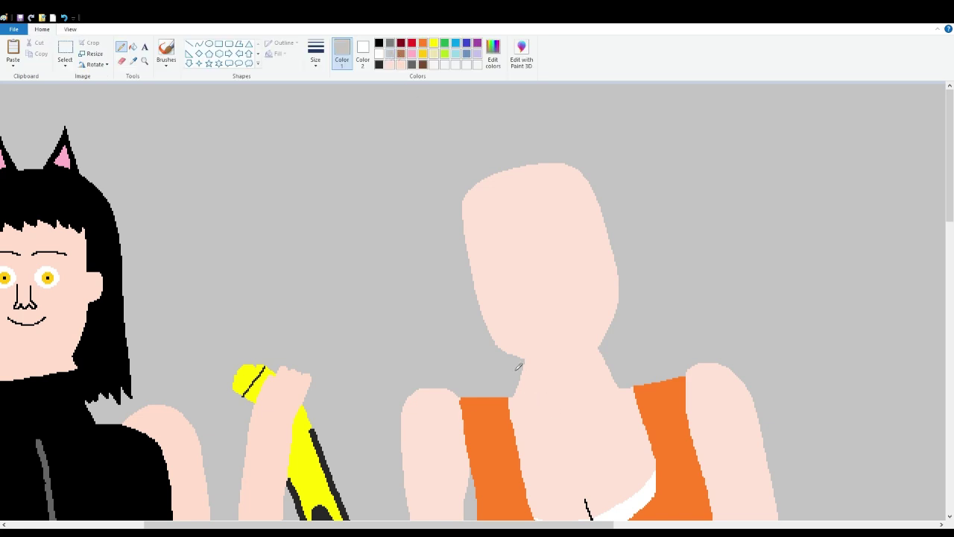
{"action": "left_click_drag", "start_coordinate": [524, 363], "coordinate": [601, 357]}
{"action": "left_click", "coordinate": [133, 47]}
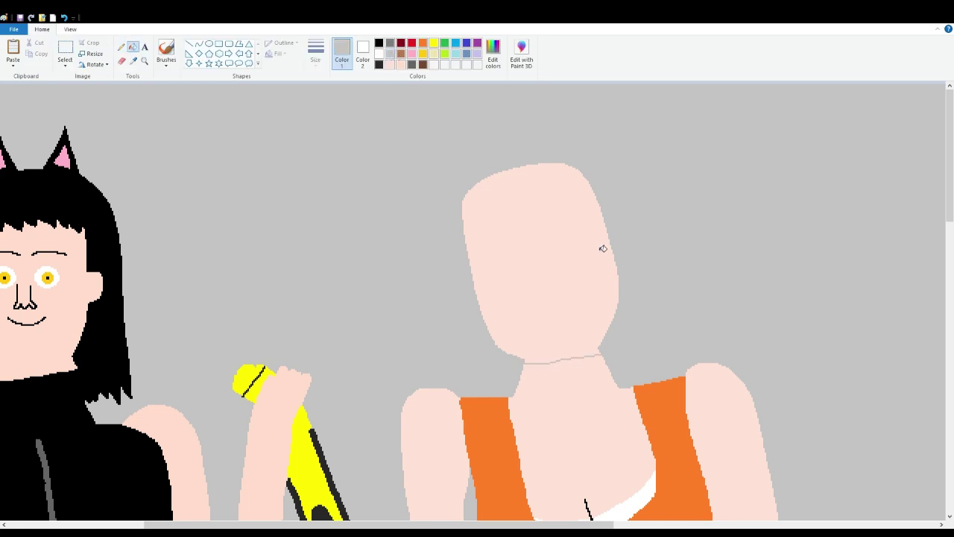
{"action": "left_click", "coordinate": [603, 248]}
Step: Outline a smaller head with a narrower jaw on the orange figure's neck in the pale skin tone and fill it
{"action": "left_click", "coordinate": [122, 46]}
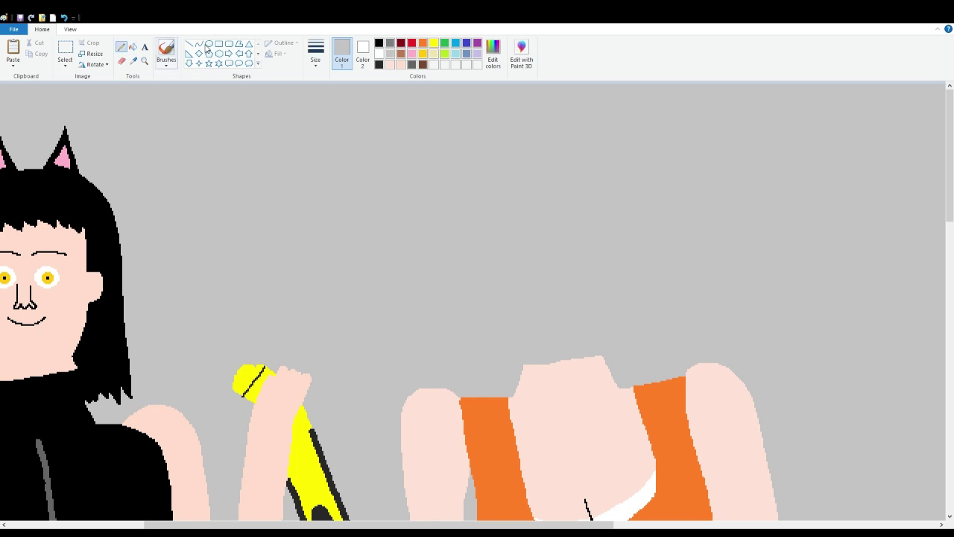
{"action": "left_click", "coordinate": [402, 64]}
{"action": "mouse_move", "coordinate": [523, 372]}
{"action": "left_mouse_down"}
{"action": "mouse_move", "coordinate": [494, 334]}
{"action": "mouse_move", "coordinate": [480, 266]}
{"action": "mouse_move", "coordinate": [477, 226]}
{"action": "mouse_move", "coordinate": [497, 199]}
{"action": "left_mouse_up"}
{"action": "key", "text": "ctrl+z"}
{"action": "mouse_move", "coordinate": [523, 367]}
{"action": "left_mouse_down"}
{"action": "mouse_move", "coordinate": [496, 326]}
{"action": "mouse_move", "coordinate": [473, 241]}
{"action": "mouse_move", "coordinate": [488, 208]}
{"action": "mouse_move", "coordinate": [557, 195]}
{"action": "mouse_move", "coordinate": [595, 213]}
{"action": "mouse_move", "coordinate": [609, 255]}
{"action": "mouse_move", "coordinate": [614, 349]}
{"action": "mouse_move", "coordinate": [598, 366]}
{"action": "left_mouse_up"}
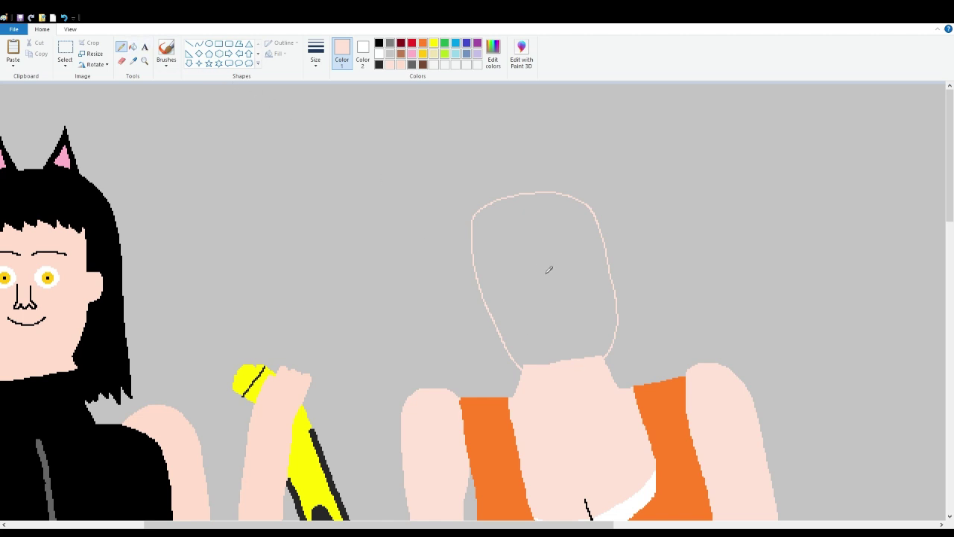
{"action": "left_click", "coordinate": [133, 46]}
{"action": "left_click", "coordinate": [519, 257]}
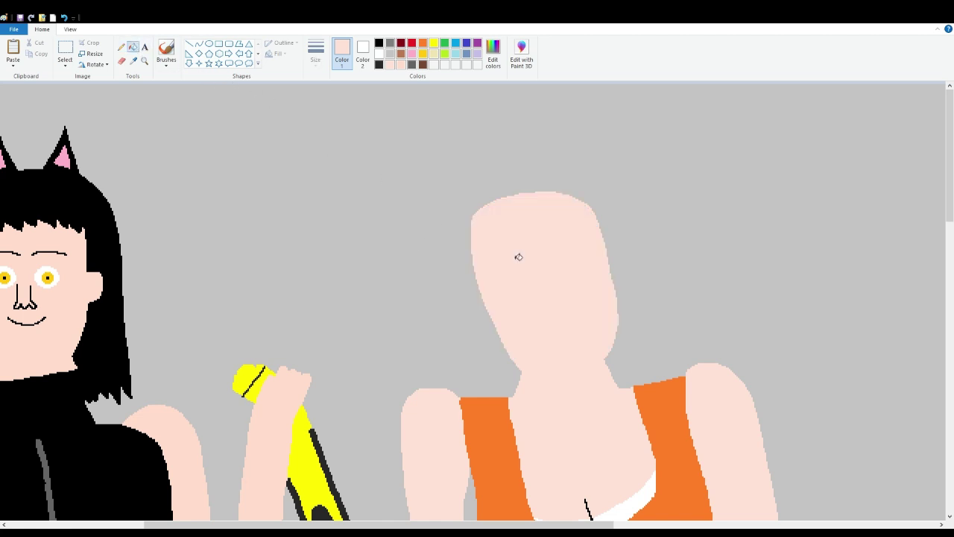
Step: Draw a small rounded ear on each side of the orange figure's head and fill both with the skin tone
{"action": "left_click", "coordinate": [123, 47]}
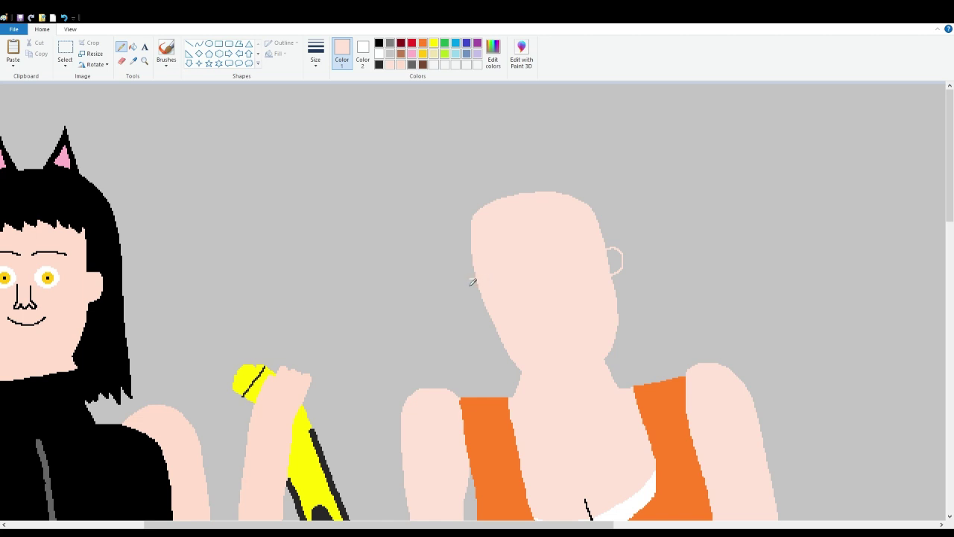
{"action": "key", "text": "ctrl+z"}
{"action": "left_click", "coordinate": [133, 47]}
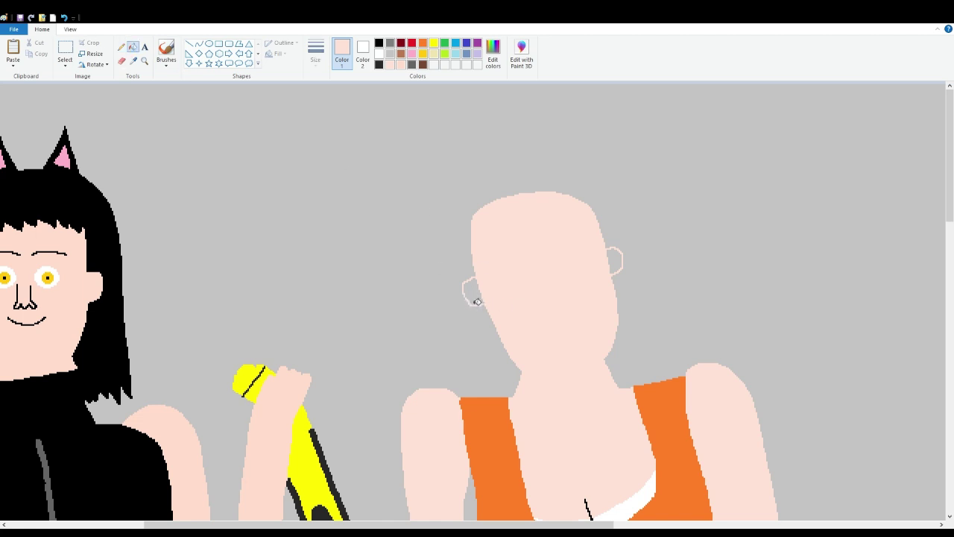
{"action": "left_click", "coordinate": [475, 299]}
{"action": "left_click", "coordinate": [623, 261]}
Step: Draw the yellow outer outline of long hair from one shoulder over the orange figure's head to the other shoulder
{"action": "left_click", "coordinate": [434, 43]}
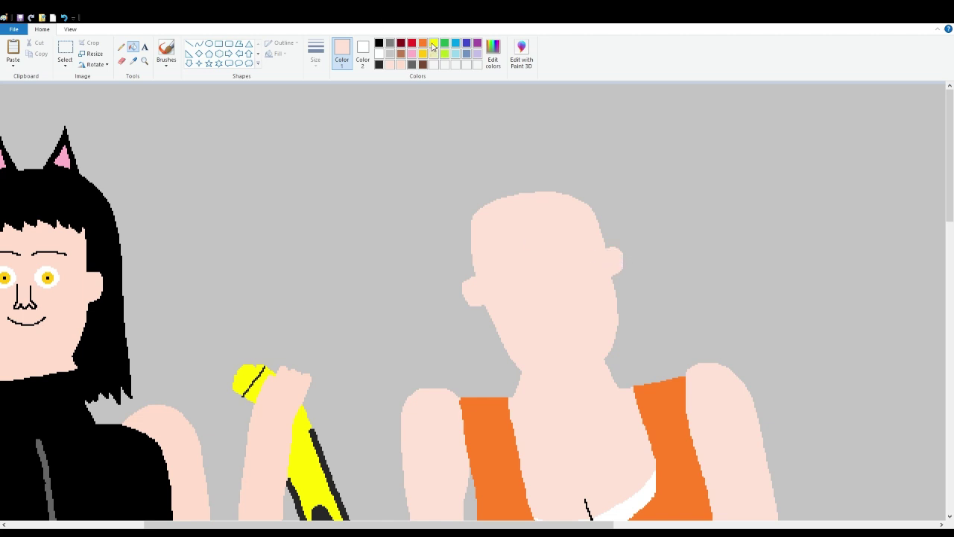
{"action": "left_click", "coordinate": [121, 46]}
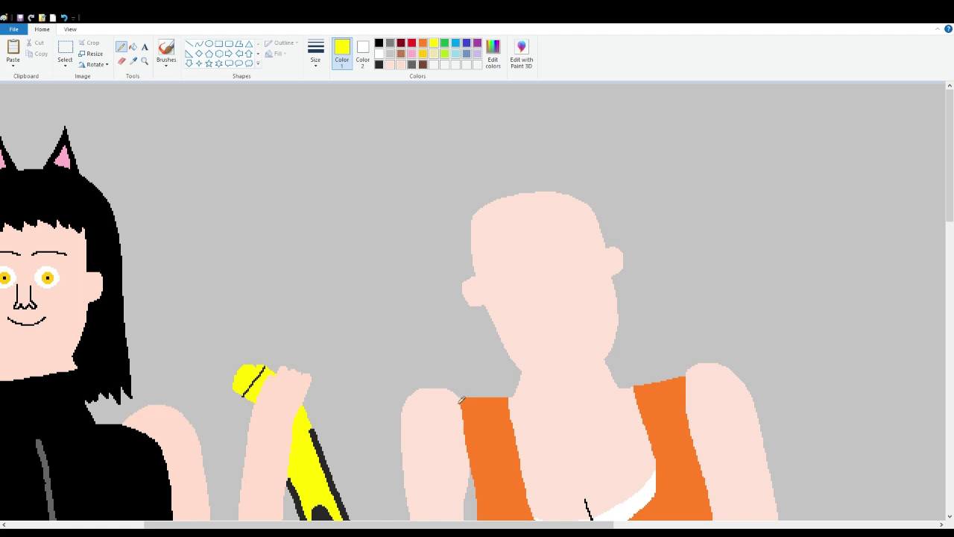
{"action": "mouse_move", "coordinate": [460, 400]}
{"action": "left_mouse_down"}
{"action": "mouse_move", "coordinate": [458, 320]}
{"action": "mouse_move", "coordinate": [433, 215]}
{"action": "mouse_move", "coordinate": [442, 173]}
{"action": "mouse_move", "coordinate": [513, 147]}
{"action": "left_mouse_up"}
{"action": "key", "text": "ctrl+z"}
{"action": "mouse_move", "coordinate": [464, 336]}
{"action": "left_mouse_down"}
{"action": "mouse_move", "coordinate": [452, 242]}
{"action": "mouse_move", "coordinate": [470, 196]}
{"action": "mouse_move", "coordinate": [491, 183]}
{"action": "left_mouse_up"}
{"action": "key", "text": "ctrl+z"}
{"action": "mouse_move", "coordinate": [463, 400]}
{"action": "left_mouse_down"}
{"action": "mouse_move", "coordinate": [455, 208]}
{"action": "mouse_move", "coordinate": [494, 167]}
{"action": "mouse_move", "coordinate": [553, 155]}
{"action": "mouse_move", "coordinate": [601, 172]}
{"action": "mouse_move", "coordinate": [612, 191]}
{"action": "mouse_move", "coordinate": [670, 372]}
{"action": "left_mouse_up"}
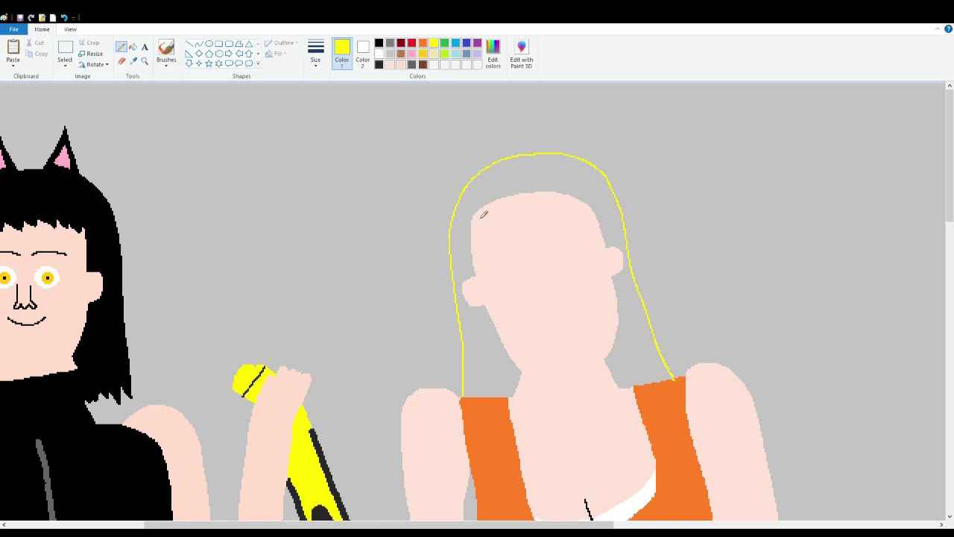
Step: Draw a jagged yellow fringe across the orange figure's forehead and fill the fringe and the long hair outline with yellow
{"action": "mouse_move", "coordinate": [473, 227]}
{"action": "left_mouse_down"}
{"action": "mouse_move", "coordinate": [467, 257]}
{"action": "mouse_move", "coordinate": [481, 231]}
{"action": "mouse_move", "coordinate": [487, 246]}
{"action": "mouse_move", "coordinate": [517, 220]}
{"action": "left_mouse_up"}
{"action": "left_click", "coordinate": [133, 46]}
{"action": "left_click", "coordinate": [521, 208]}
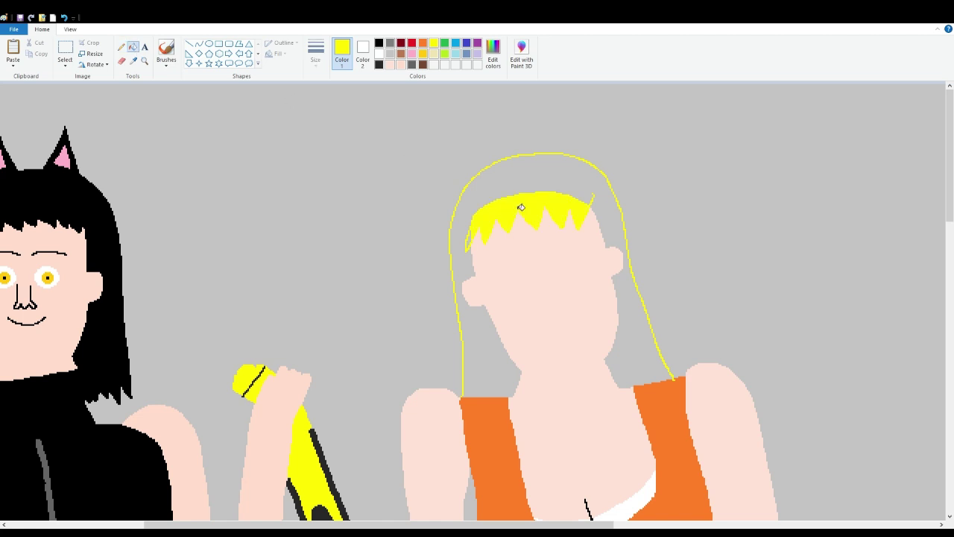
{"action": "left_click", "coordinate": [525, 183]}
{"action": "left_click", "coordinate": [471, 238]}
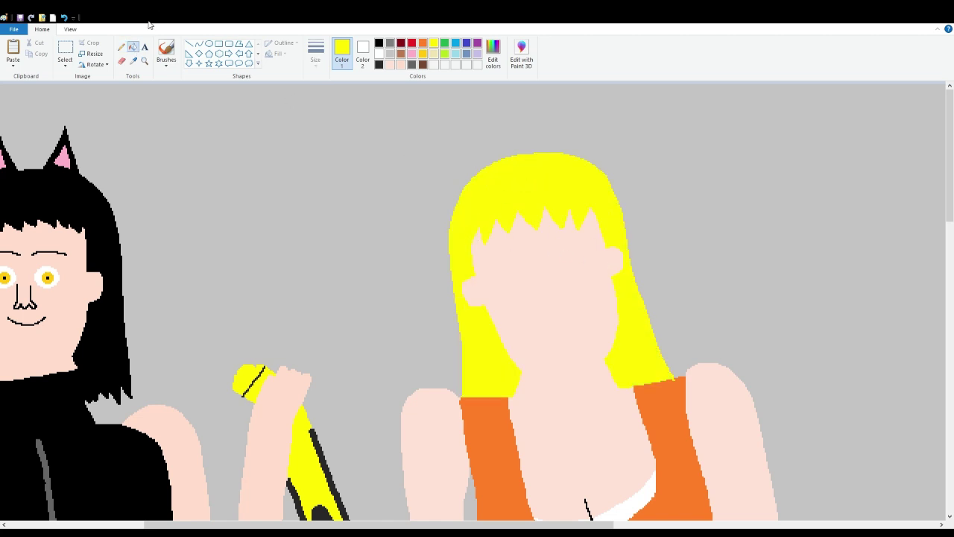
Step: Draw a curled strand sticking up from the top of the orange figure's hair and fill it with yellow
{"action": "left_click", "coordinate": [122, 47]}
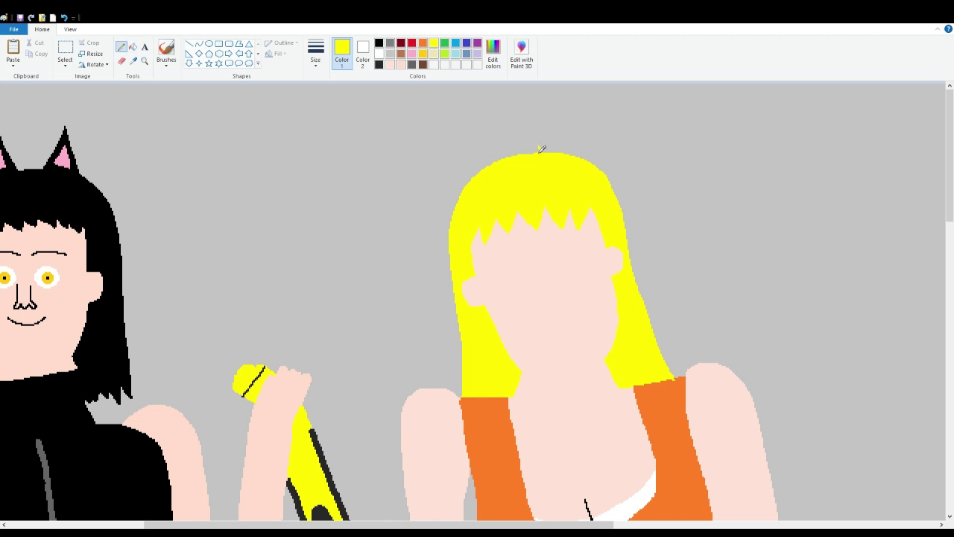
{"action": "mouse_move", "coordinate": [539, 151]}
{"action": "left_mouse_down"}
{"action": "mouse_move", "coordinate": [534, 132]}
{"action": "mouse_move", "coordinate": [511, 123]}
{"action": "left_mouse_up"}
{"action": "left_click", "coordinate": [133, 46]}
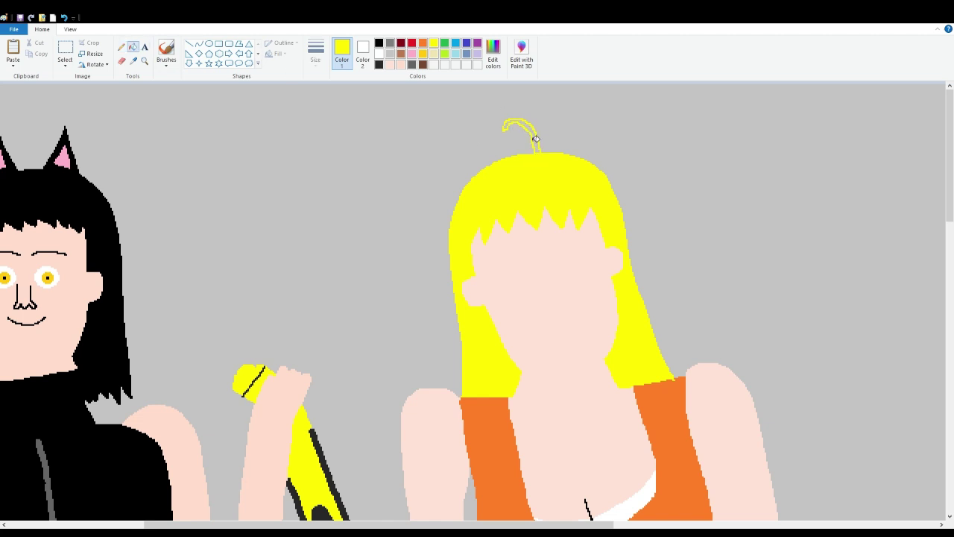
{"action": "left_click", "coordinate": [536, 140]}
Step: Draw two thin arched yellow eyebrows below the orange figure's fringe
{"action": "left_click", "coordinate": [70, 29]}
{"action": "left_click", "coordinate": [13, 52]}
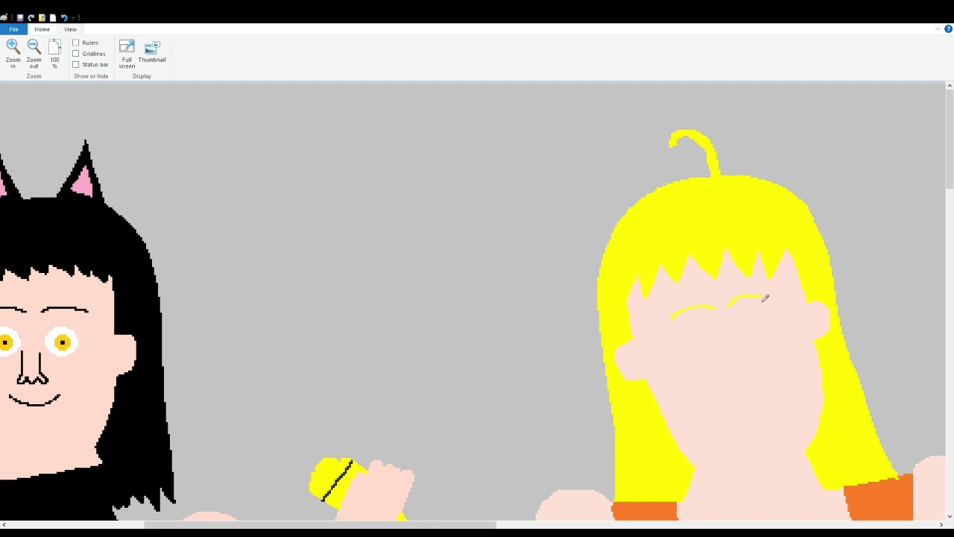
{"action": "left_click", "coordinate": [42, 29]}
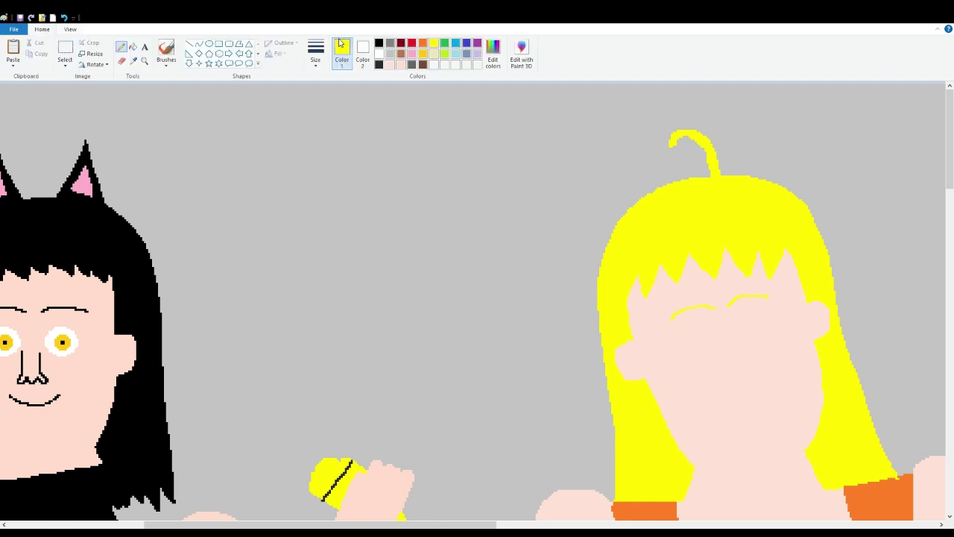
Step: Draw a white circle under the orange figure's left-hand eyebrow and fill it with white as the eyeball
{"action": "left_click", "coordinate": [209, 43]}
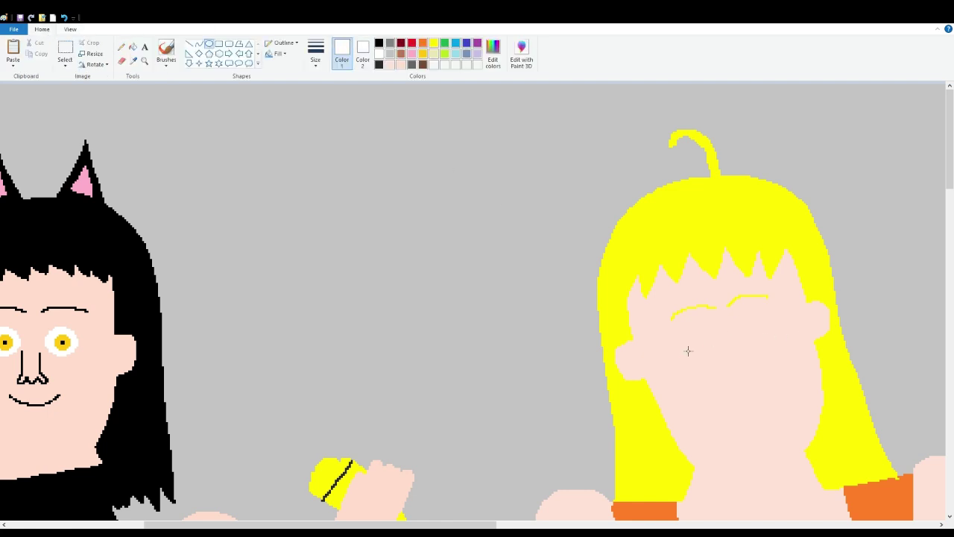
{"action": "left_click_drag", "start_coordinate": [685, 358], "coordinate": [719, 327]}
{"action": "left_click", "coordinate": [133, 47]}
{"action": "left_click", "coordinate": [702, 344]}
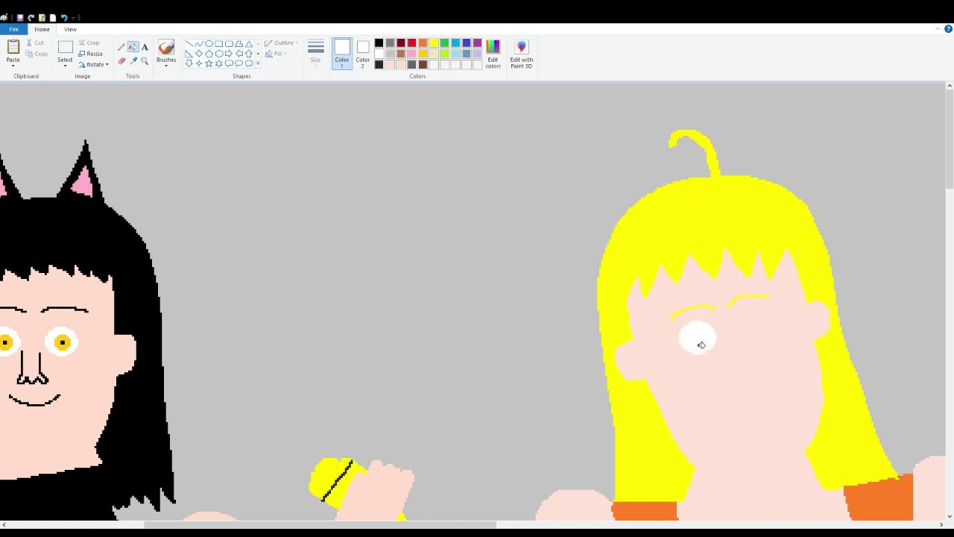
Step: Add a filled lavender iris inside the white eye and draw a small black pupil at its centre
{"action": "left_click", "coordinate": [477, 54]}
{"action": "left_click", "coordinate": [208, 43]}
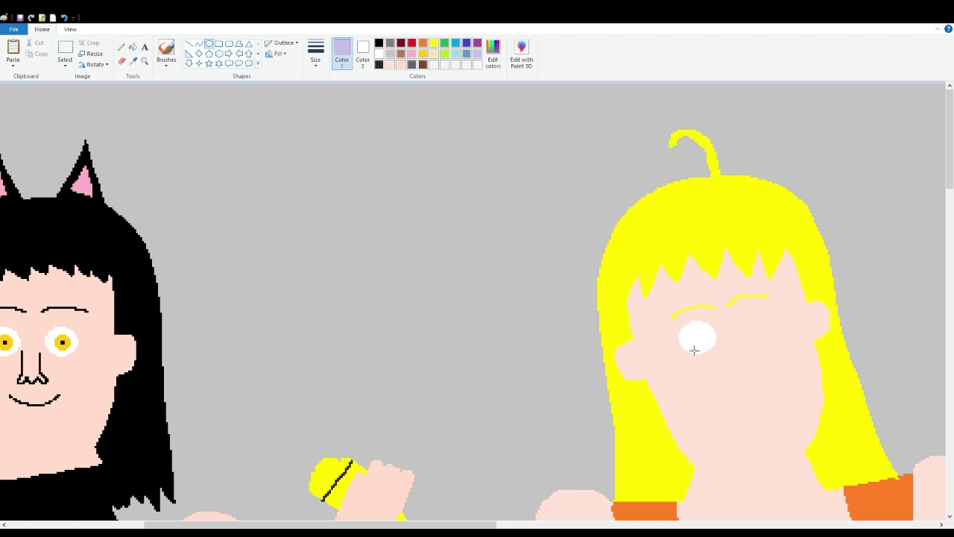
{"action": "left_click_drag", "start_coordinate": [690, 345], "coordinate": [706, 329]}
{"action": "left_click", "coordinate": [132, 47]}
{"action": "left_click", "coordinate": [701, 340]}
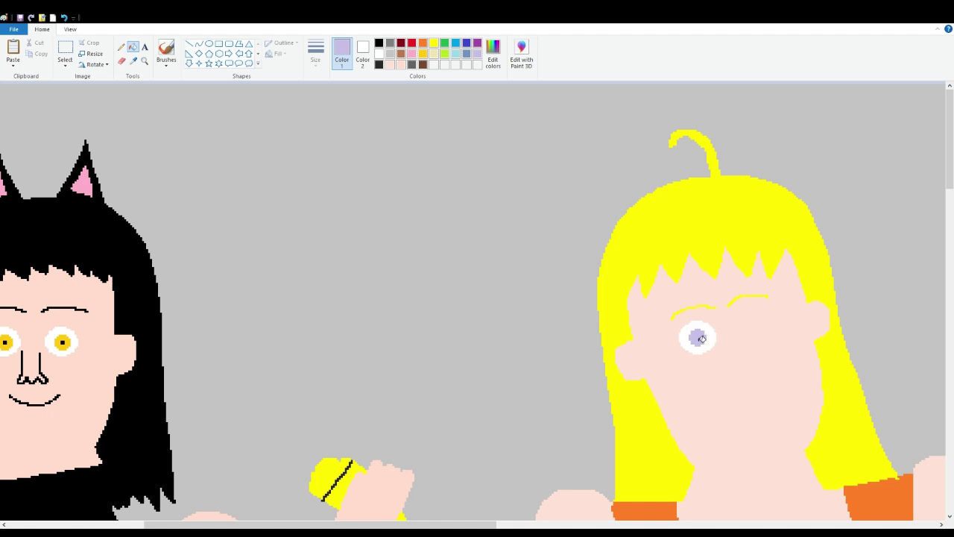
{"action": "left_click", "coordinate": [379, 44]}
{"action": "left_click", "coordinate": [122, 48]}
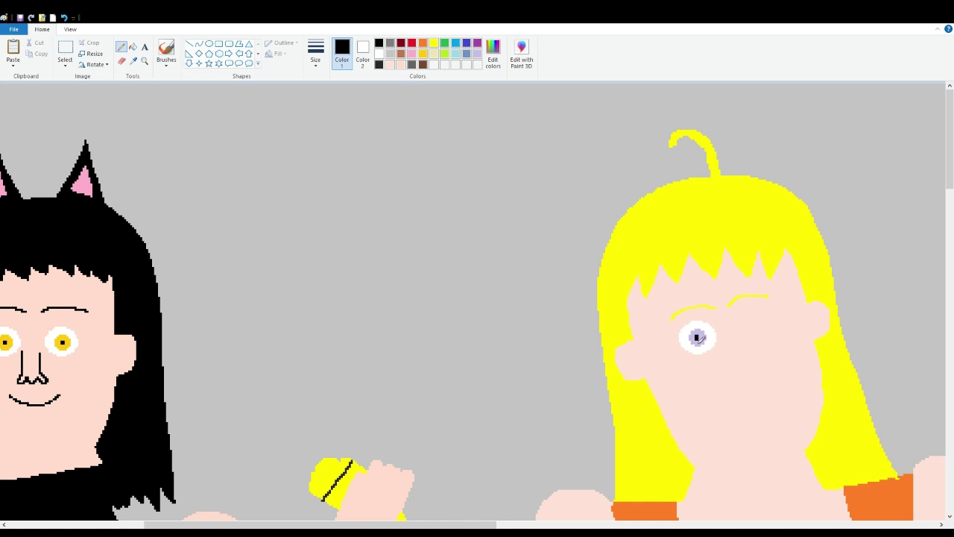
Step: Copy the finished eye and place the copy under the orange figure's other eyebrow
{"action": "left_click", "coordinate": [65, 48]}
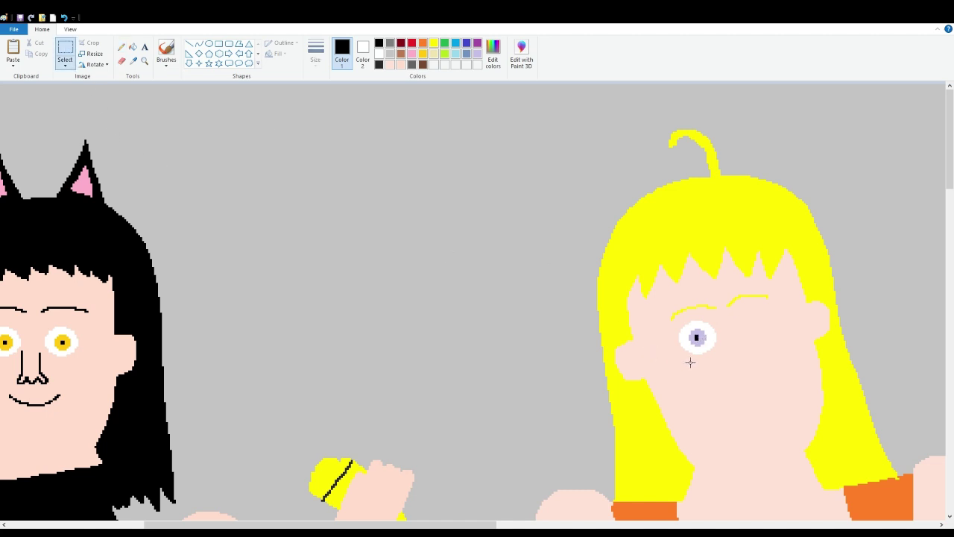
{"action": "left_click_drag", "start_coordinate": [683, 365], "coordinate": [730, 317]}
{"action": "key", "text": "Escape"}
{"action": "left_click_drag", "start_coordinate": [674, 368], "coordinate": [727, 316]}
{"action": "left_click", "coordinate": [743, 342]}
{"action": "key", "text": "ctrl+v"}
{"action": "left_click_drag", "start_coordinate": [28, 119], "coordinate": [752, 332]}
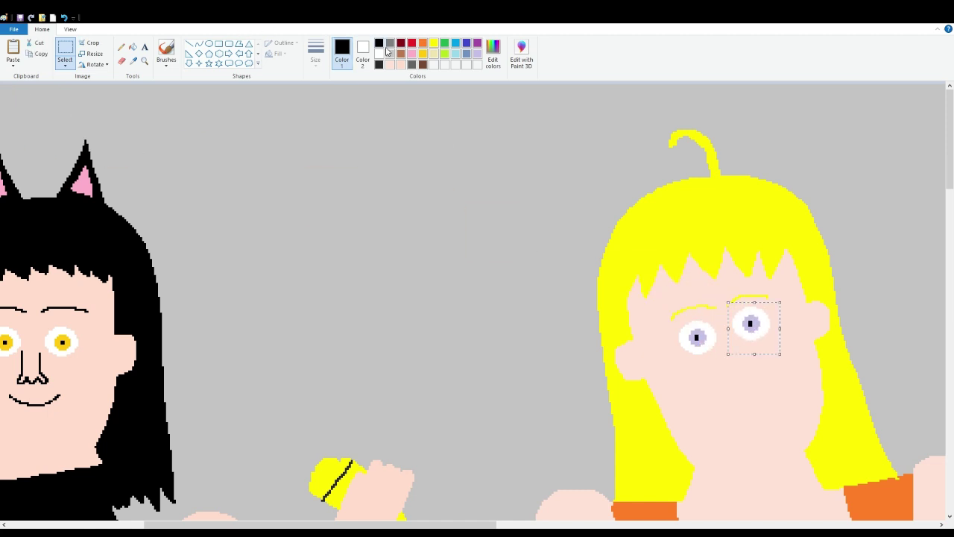
Step: Try to draw a thin black nose with nostrils between and below the orange figure's eyes
{"action": "left_click", "coordinate": [122, 46]}
{"action": "scroll", "coordinate": [693, 334], "scroll_direction": "down", "scroll_amount": 3}
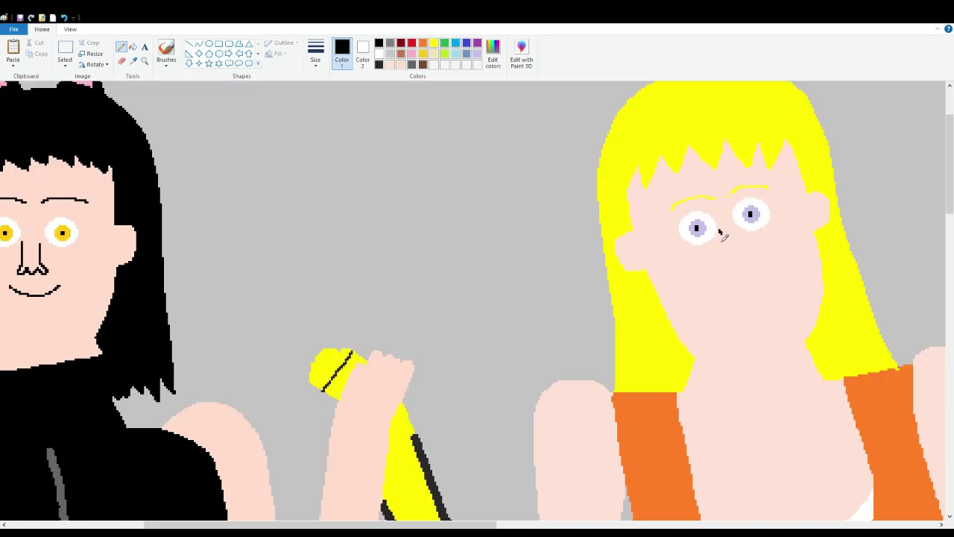
{"action": "left_click_drag", "start_coordinate": [721, 233], "coordinate": [741, 270]}
{"action": "key", "text": "ctrl+z"}
{"action": "left_click_drag", "start_coordinate": [723, 245], "coordinate": [733, 278]}
{"action": "mouse_move", "coordinate": [745, 269]}
{"action": "left_mouse_down"}
{"action": "mouse_move", "coordinate": [732, 236]}
{"action": "mouse_move", "coordinate": [725, 273]}
{"action": "left_mouse_up"}
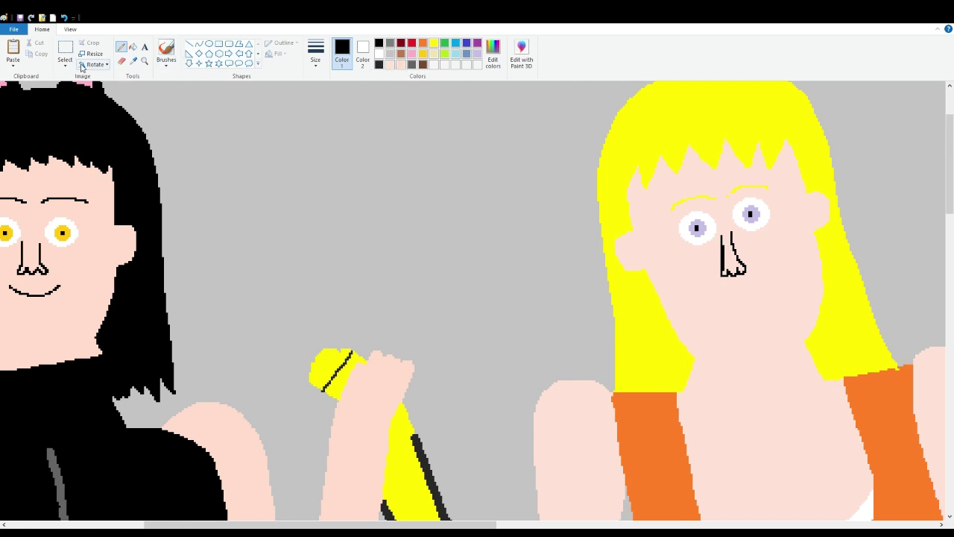
Step: Erase the black nose from the orange figure's face and fill the erased patch with the pale skin tone
{"action": "left_click", "coordinate": [121, 61]}
{"action": "mouse_move", "coordinate": [710, 275]}
{"action": "left_mouse_down"}
{"action": "mouse_move", "coordinate": [745, 270]}
{"action": "mouse_move", "coordinate": [726, 267]}
{"action": "mouse_move", "coordinate": [740, 237]}
{"action": "left_mouse_up"}
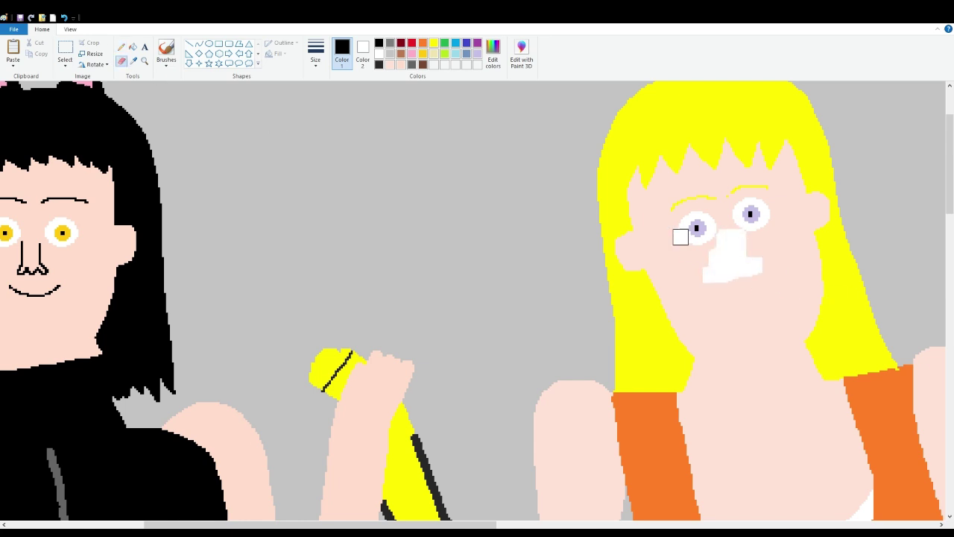
{"action": "left_click", "coordinate": [391, 65]}
{"action": "left_click", "coordinate": [133, 46]}
{"action": "left_click", "coordinate": [733, 260]}
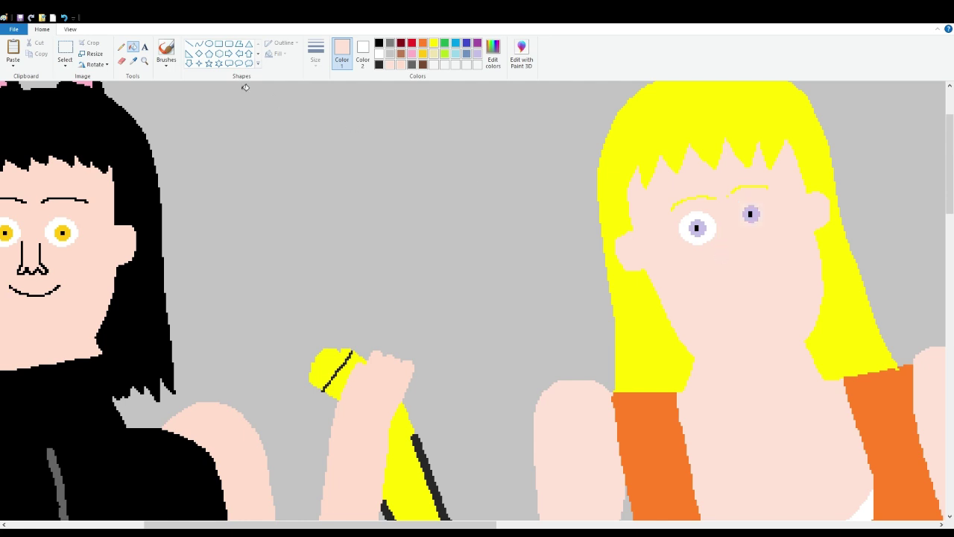
Step: Paste the copied eye again over the orange figure's right-hand eye
{"action": "left_click", "coordinate": [13, 51]}
{"action": "left_click_drag", "start_coordinate": [50, 130], "coordinate": [770, 234]}
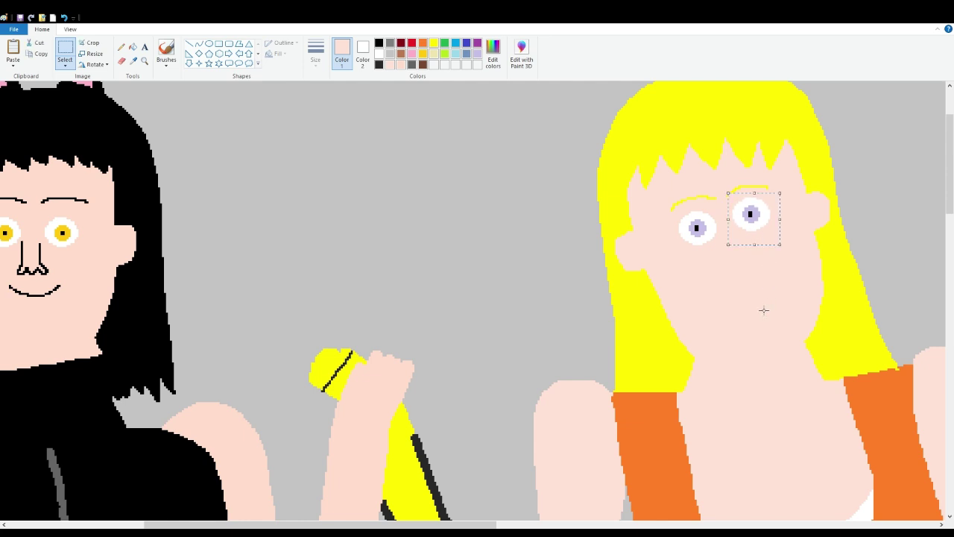
Step: Draw a black nose slanting down between the orange figure's eyes, with two side lines and small rounded nostrils
{"action": "left_click", "coordinate": [378, 44]}
{"action": "left_click", "coordinate": [121, 46]}
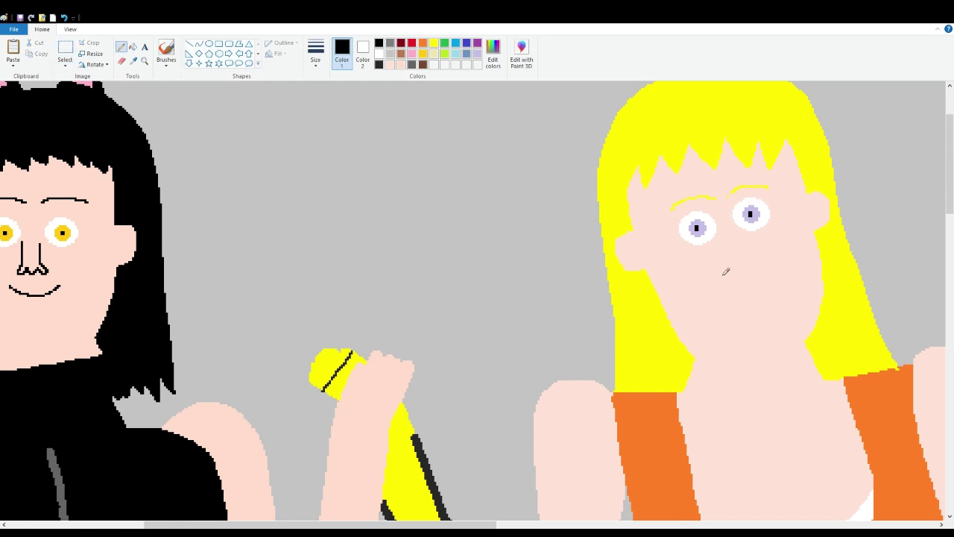
{"action": "left_click_drag", "start_coordinate": [722, 240], "coordinate": [731, 260]}
{"action": "left_click_drag", "start_coordinate": [752, 261], "coordinate": [735, 237]}
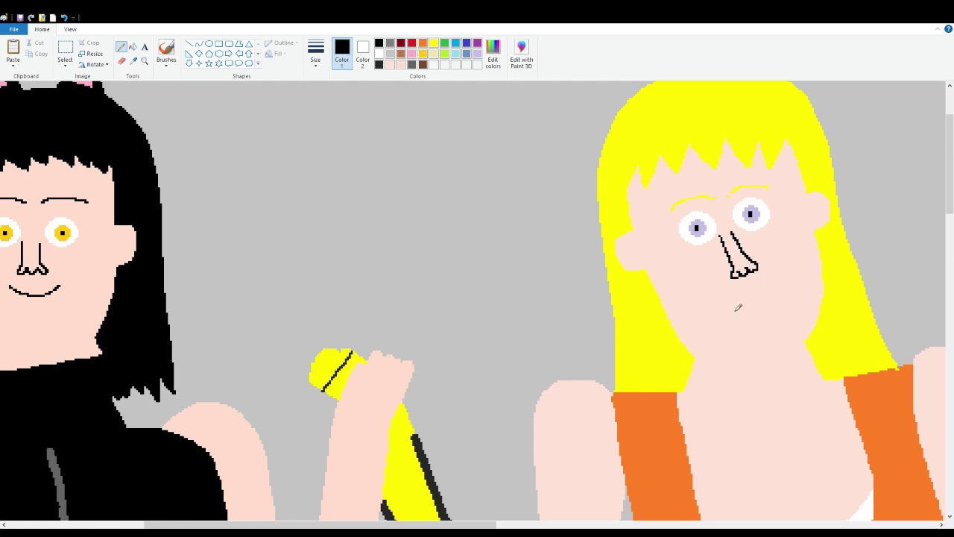
Step: Draw a curved black smile below the orange figure's nose, redoing the first stroke, and show the whole picture
{"action": "mouse_move", "coordinate": [722, 301]}
{"action": "left_mouse_down"}
{"action": "mouse_move", "coordinate": [768, 286]}
{"action": "mouse_move", "coordinate": [728, 300]}
{"action": "mouse_move", "coordinate": [774, 281]}
{"action": "left_mouse_up"}
{"action": "key", "text": "ctrl+z"}
{"action": "left_click", "coordinate": [70, 29]}
{"action": "left_click", "coordinate": [55, 54]}
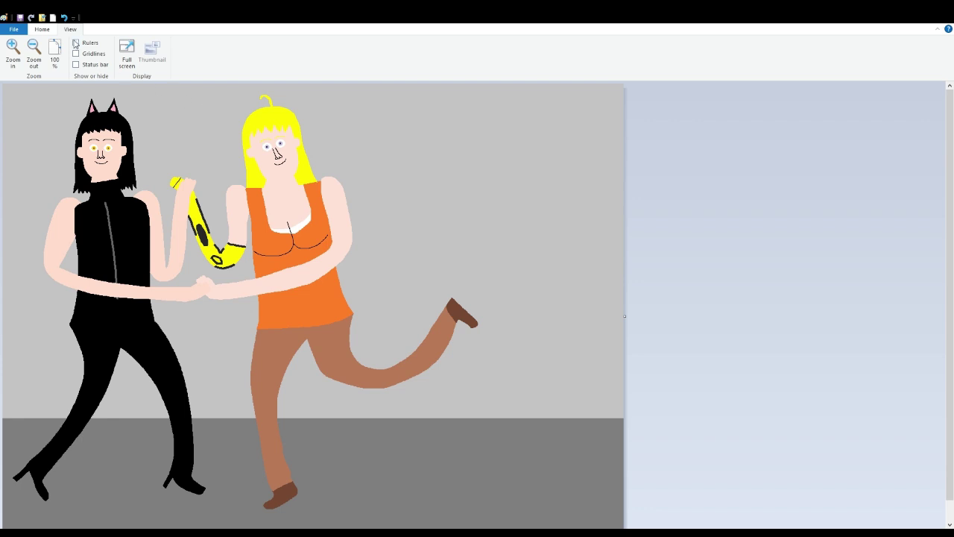
Step: Sketch short slanted indigo raindrop strokes freehand over the light gray background to the right of the orange figure
{"action": "left_click", "coordinate": [42, 29]}
{"action": "left_click", "coordinate": [468, 43]}
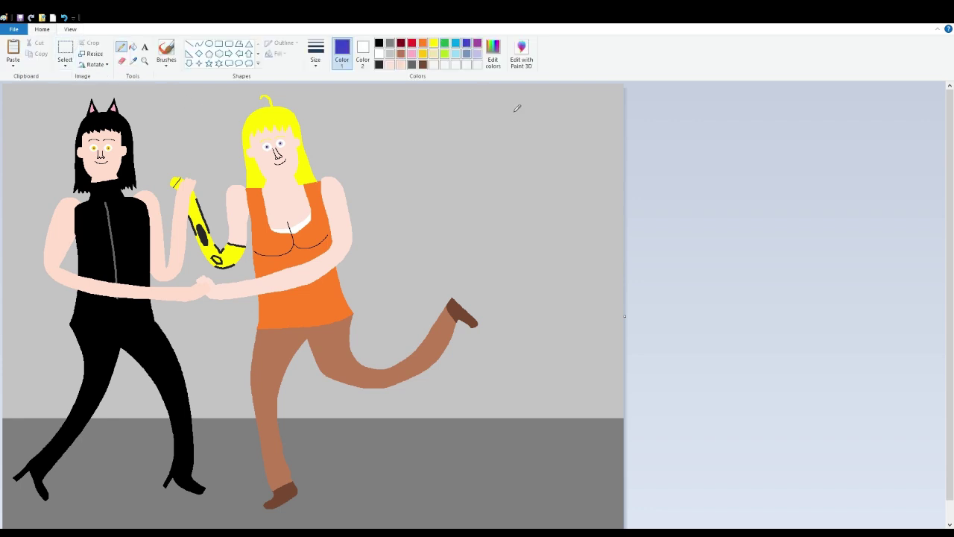
{"action": "mouse_move", "coordinate": [516, 106]}
{"action": "left_mouse_down"}
{"action": "mouse_move", "coordinate": [519, 118]}
{"action": "mouse_move", "coordinate": [556, 127]}
{"action": "mouse_move", "coordinate": [580, 175]}
{"action": "left_mouse_up"}
{"action": "left_click_drag", "start_coordinate": [586, 98], "coordinate": [597, 122]}
{"action": "left_click_drag", "start_coordinate": [610, 154], "coordinate": [615, 172]}
{"action": "left_click_drag", "start_coordinate": [572, 257], "coordinate": [589, 299]}
{"action": "left_click_drag", "start_coordinate": [576, 366], "coordinate": [589, 384]}
{"action": "left_click_drag", "start_coordinate": [586, 340], "coordinate": [595, 357]}
{"action": "left_click_drag", "start_coordinate": [602, 243], "coordinate": [620, 266]}
{"action": "left_click_drag", "start_coordinate": [570, 209], "coordinate": [585, 225]}
{"action": "mouse_move", "coordinate": [542, 202]}
{"action": "left_mouse_down"}
{"action": "mouse_move", "coordinate": [553, 225]}
{"action": "mouse_move", "coordinate": [524, 232]}
{"action": "left_mouse_up"}
{"action": "left_click_drag", "start_coordinate": [527, 273], "coordinate": [549, 337]}
{"action": "left_click_drag", "start_coordinate": [463, 358], "coordinate": [494, 409]}
{"action": "left_click_drag", "start_coordinate": [504, 367], "coordinate": [521, 392]}
{"action": "left_click_drag", "start_coordinate": [499, 337], "coordinate": [505, 351]}
{"action": "left_click_drag", "start_coordinate": [484, 284], "coordinate": [490, 298]}
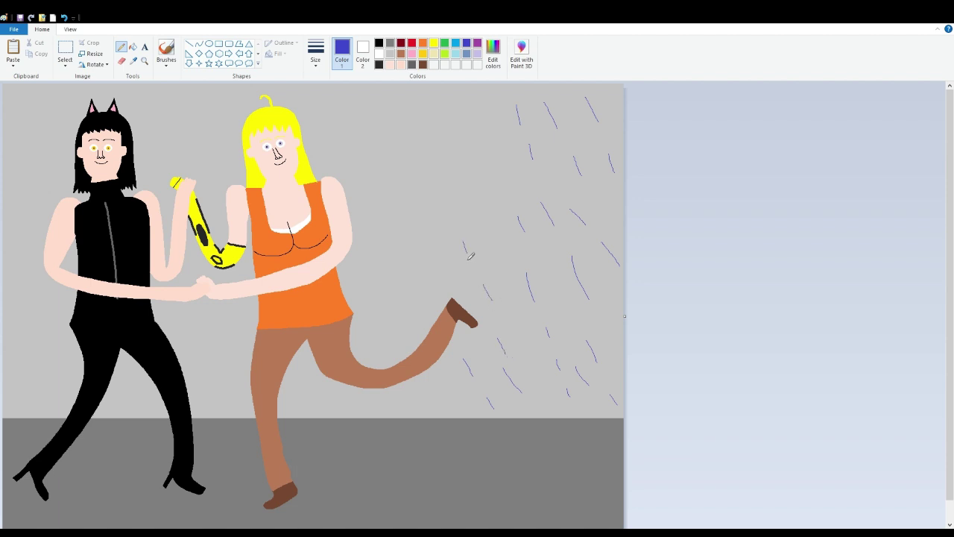
{"action": "mouse_move", "coordinate": [441, 133]}
{"action": "left_mouse_down"}
{"action": "mouse_move", "coordinate": [467, 122]}
{"action": "mouse_move", "coordinate": [482, 176]}
{"action": "left_mouse_up"}
Step: Add slanted indigo rain with the straight Line tool around the orange figure and in the gaps between the two figures
{"action": "left_click", "coordinate": [189, 44]}
{"action": "left_click_drag", "start_coordinate": [373, 131], "coordinate": [375, 136]}
{"action": "left_click_drag", "start_coordinate": [399, 96], "coordinate": [411, 114]}
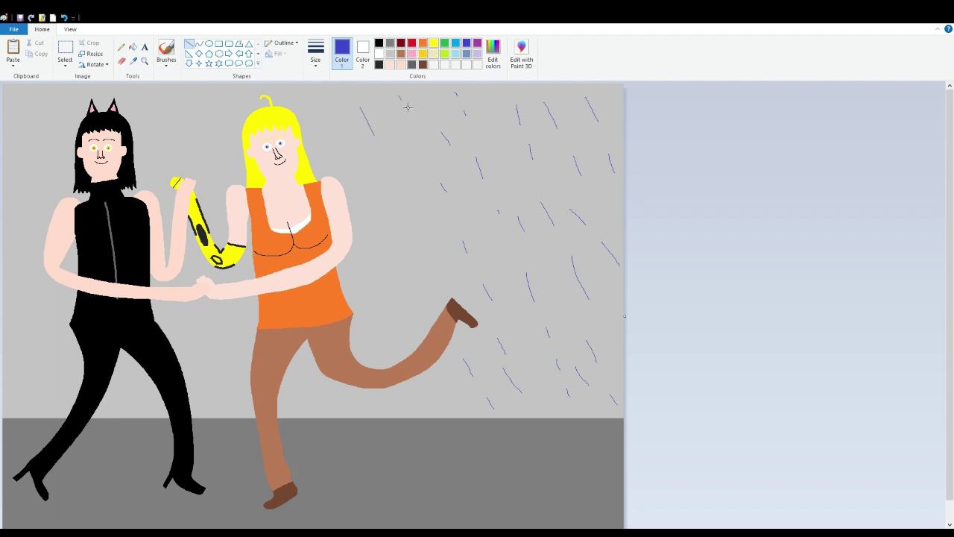
{"action": "left_click_drag", "start_coordinate": [398, 147], "coordinate": [410, 171]}
{"action": "left_click_drag", "start_coordinate": [398, 205], "coordinate": [407, 230]}
{"action": "left_click_drag", "start_coordinate": [409, 262], "coordinate": [394, 308]}
{"action": "left_click_drag", "start_coordinate": [422, 395], "coordinate": [434, 411]}
{"action": "left_click_drag", "start_coordinate": [314, 393], "coordinate": [325, 416]}
{"action": "left_click_drag", "start_coordinate": [305, 363], "coordinate": [310, 374]}
{"action": "left_click_drag", "start_coordinate": [213, 386], "coordinate": [220, 403]}
{"action": "left_click_drag", "start_coordinate": [222, 354], "coordinate": [239, 376]}
{"action": "left_click_drag", "start_coordinate": [191, 349], "coordinate": [196, 362]}
{"action": "mouse_move", "coordinate": [169, 326]}
{"action": "left_mouse_down"}
{"action": "mouse_move", "coordinate": [182, 345]}
{"action": "mouse_move", "coordinate": [251, 336]}
{"action": "left_mouse_up"}
{"action": "left_click_drag", "start_coordinate": [236, 269], "coordinate": [246, 286]}
{"action": "left_click_drag", "start_coordinate": [211, 193], "coordinate": [217, 207]}
{"action": "left_click_drag", "start_coordinate": [219, 147], "coordinate": [225, 161]}
{"action": "mouse_move", "coordinate": [219, 104]}
{"action": "left_mouse_down"}
{"action": "mouse_move", "coordinate": [229, 116]}
{"action": "mouse_move", "coordinate": [246, 102]}
{"action": "mouse_move", "coordinate": [307, 104]}
{"action": "mouse_move", "coordinate": [365, 208]}
{"action": "left_mouse_up"}
{"action": "left_click_drag", "start_coordinate": [375, 324], "coordinate": [384, 343]}
{"action": "left_click_drag", "start_coordinate": [346, 119], "coordinate": [354, 142]}
{"action": "left_click_drag", "start_coordinate": [372, 181], "coordinate": [382, 208]}
{"action": "left_click_drag", "start_coordinate": [167, 90], "coordinate": [195, 157]}
{"action": "left_click_drag", "start_coordinate": [135, 103], "coordinate": [142, 123]}
{"action": "mouse_move", "coordinate": [164, 193]}
{"action": "left_mouse_down"}
{"action": "mouse_move", "coordinate": [166, 203]}
{"action": "mouse_move", "coordinate": [147, 194]}
{"action": "left_mouse_up"}
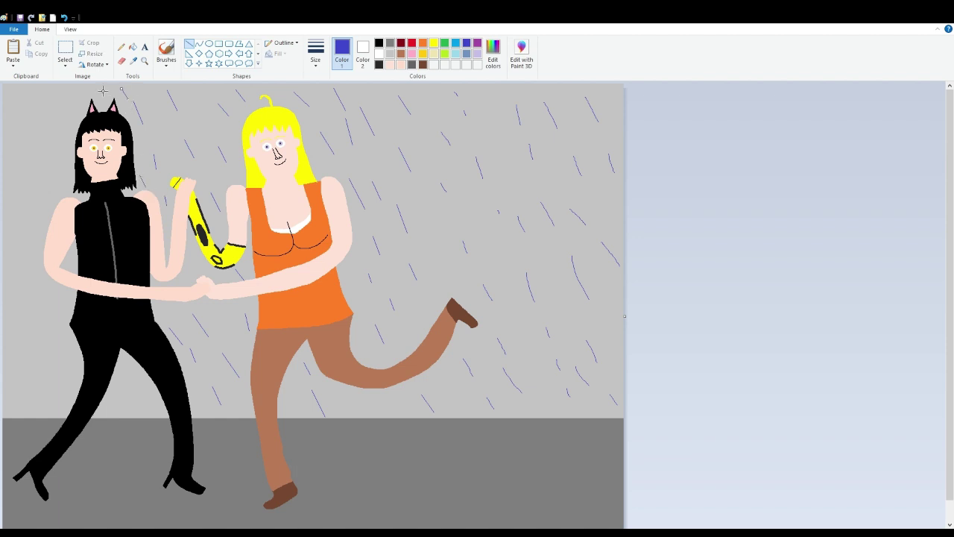
Step: Draw straight slanted indigo rain lines over the light gray background around the black-clad figure, out to the picture's left edge
{"action": "mouse_move", "coordinate": [69, 87]}
{"action": "left_mouse_down"}
{"action": "mouse_move", "coordinate": [73, 99]}
{"action": "mouse_move", "coordinate": [46, 125]}
{"action": "mouse_move", "coordinate": [56, 166]}
{"action": "left_mouse_up"}
{"action": "left_click_drag", "start_coordinate": [31, 210], "coordinate": [33, 223]}
{"action": "mouse_move", "coordinate": [15, 91]}
{"action": "left_mouse_down"}
{"action": "mouse_move", "coordinate": [23, 117]}
{"action": "mouse_move", "coordinate": [50, 110]}
{"action": "mouse_move", "coordinate": [21, 147]}
{"action": "left_mouse_up"}
{"action": "left_click_drag", "start_coordinate": [14, 288], "coordinate": [23, 316]}
{"action": "left_click_drag", "start_coordinate": [35, 379], "coordinate": [38, 393]}
{"action": "mouse_move", "coordinate": [121, 381]}
{"action": "left_mouse_down"}
{"action": "mouse_move", "coordinate": [131, 410]}
{"action": "mouse_move", "coordinate": [156, 423]}
{"action": "left_mouse_up"}
{"action": "left_click", "coordinate": [192, 260]}
{"action": "left_click", "coordinate": [157, 283]}
{"action": "left_click", "coordinate": [183, 278]}
{"action": "left_click_drag", "start_coordinate": [4, 214], "coordinate": [9, 224]}
{"action": "left_click", "coordinate": [60, 367]}
{"action": "left_click_drag", "start_coordinate": [10, 357], "coordinate": [15, 375]}
{"action": "left_click_drag", "start_coordinate": [12, 275], "coordinate": [17, 295]}
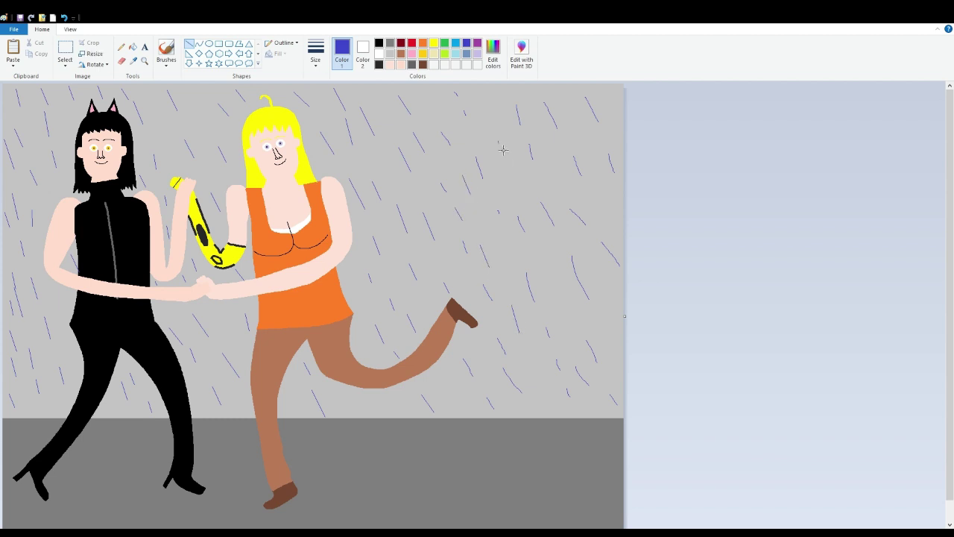
Step: Fill the remaining gaps in the rain at the picture's upper right with more slanted indigo lines
{"action": "left_click_drag", "start_coordinate": [486, 106], "coordinate": [489, 125]}
{"action": "left_click_drag", "start_coordinate": [565, 98], "coordinate": [599, 170]}
{"action": "left_click_drag", "start_coordinate": [607, 202], "coordinate": [615, 224]}
{"action": "left_click_drag", "start_coordinate": [545, 162], "coordinate": [558, 192]}
{"action": "left_click_drag", "start_coordinate": [608, 99], "coordinate": [613, 113]}
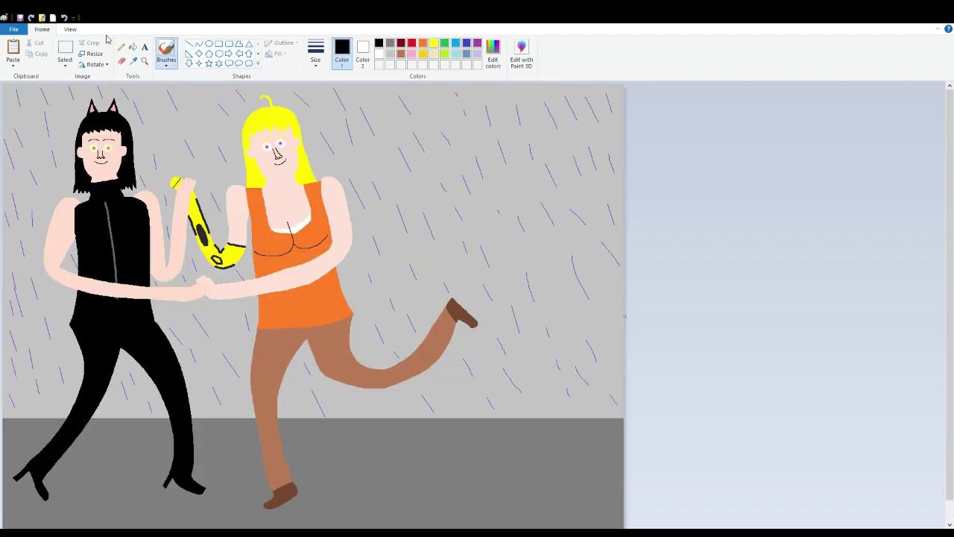
Step: Pick the dark gray from the yellow sleeve's large spot and fill the small outlined ring near its elbow with it
{"action": "left_click", "coordinate": [70, 29]}
{"action": "left_click", "coordinate": [13, 50]}
{"action": "left_click", "coordinate": [42, 29]}
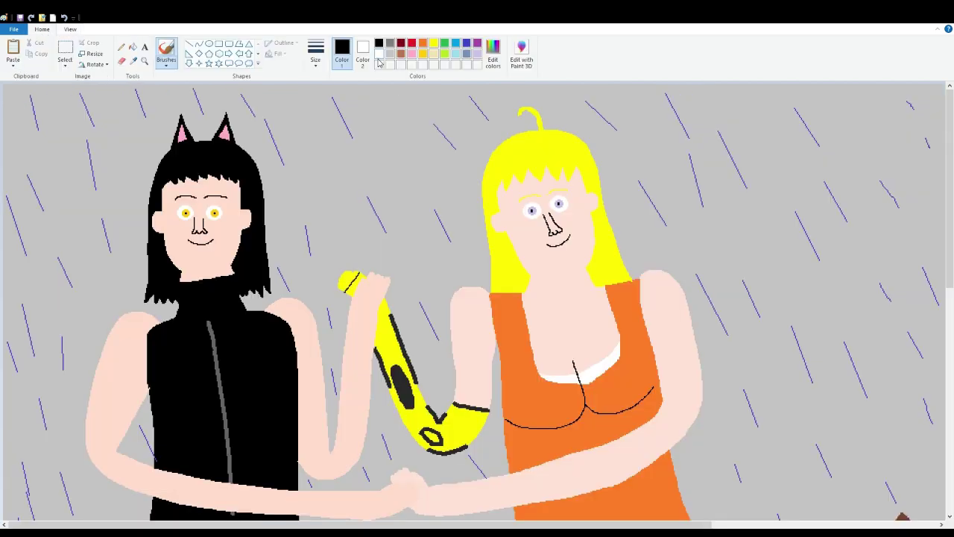
{"action": "left_click", "coordinate": [134, 61]}
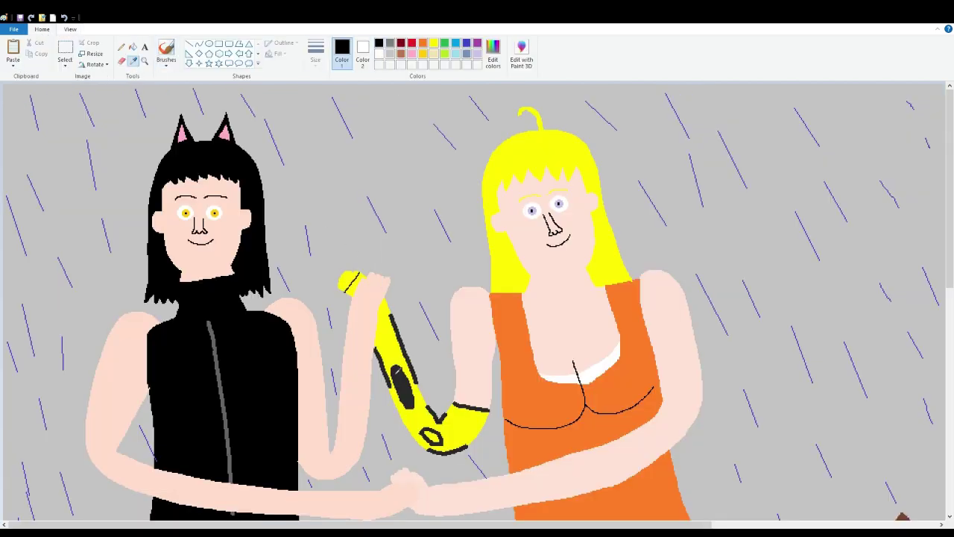
{"action": "left_click", "coordinate": [402, 380]}
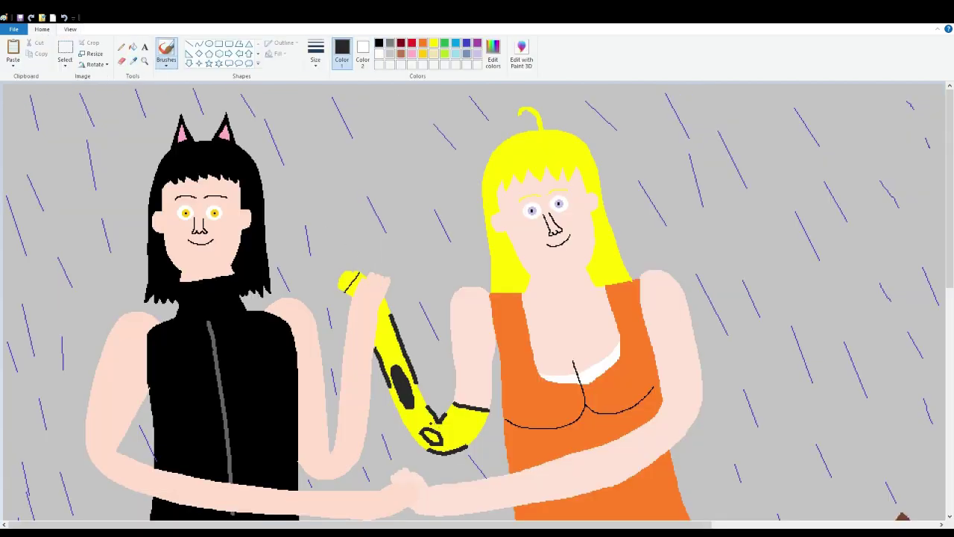
{"action": "left_click", "coordinate": [132, 46]}
{"action": "left_click", "coordinate": [431, 437]}
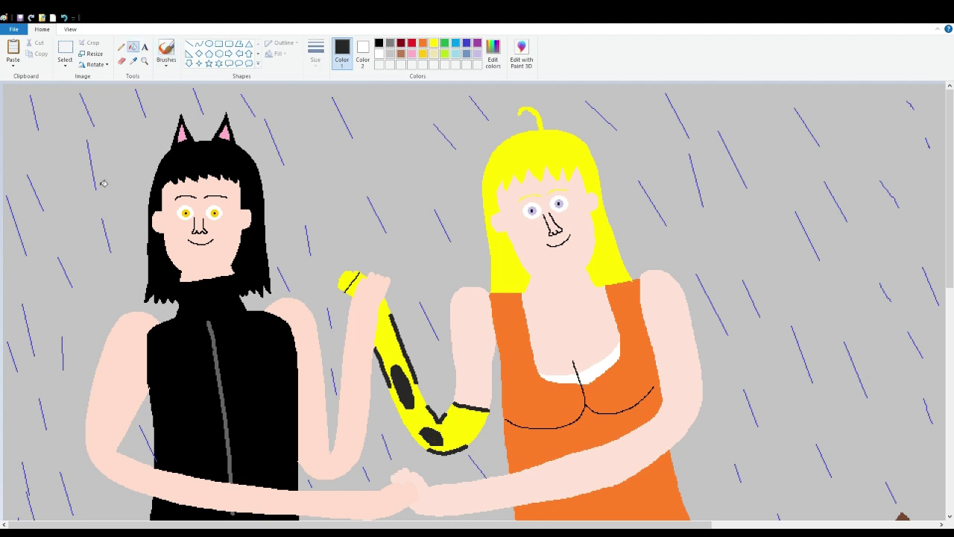